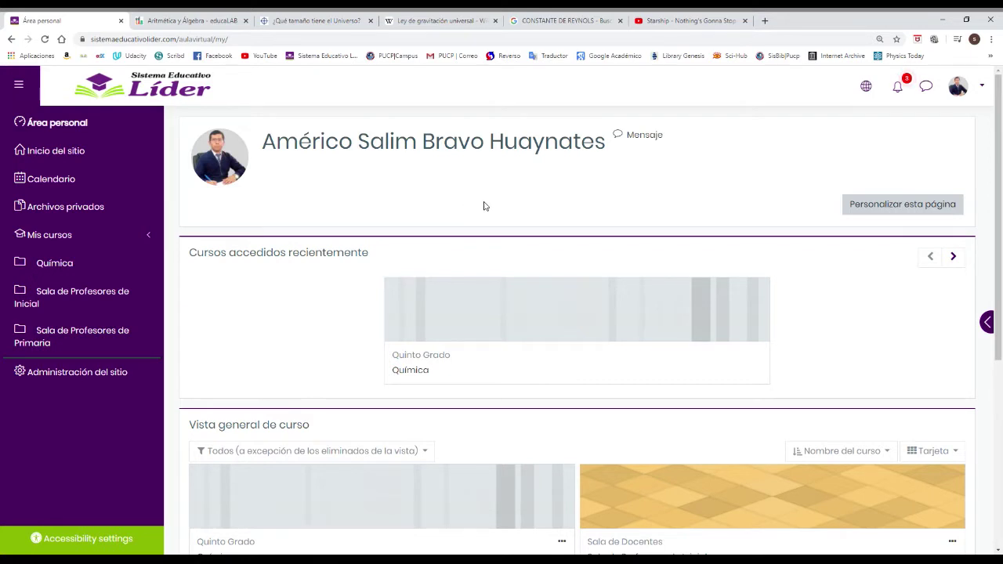
- Open the Álgebra course under Sistema Líder, Primaria, Quinto Grado
{"action": "left_click", "coordinate": [89, 239]}
{"action": "left_click", "coordinate": [89, 267]}
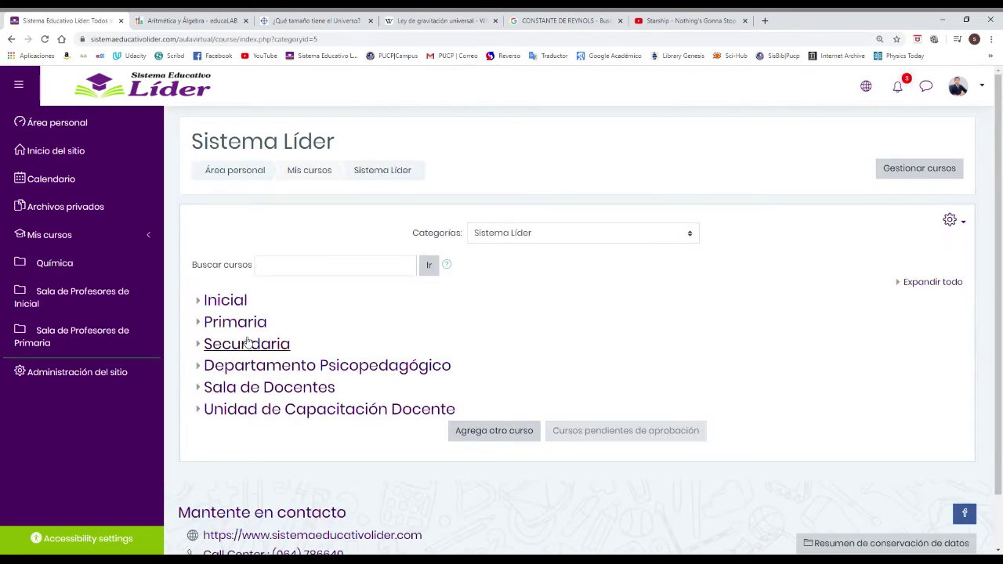
{"action": "left_click", "coordinate": [246, 322]}
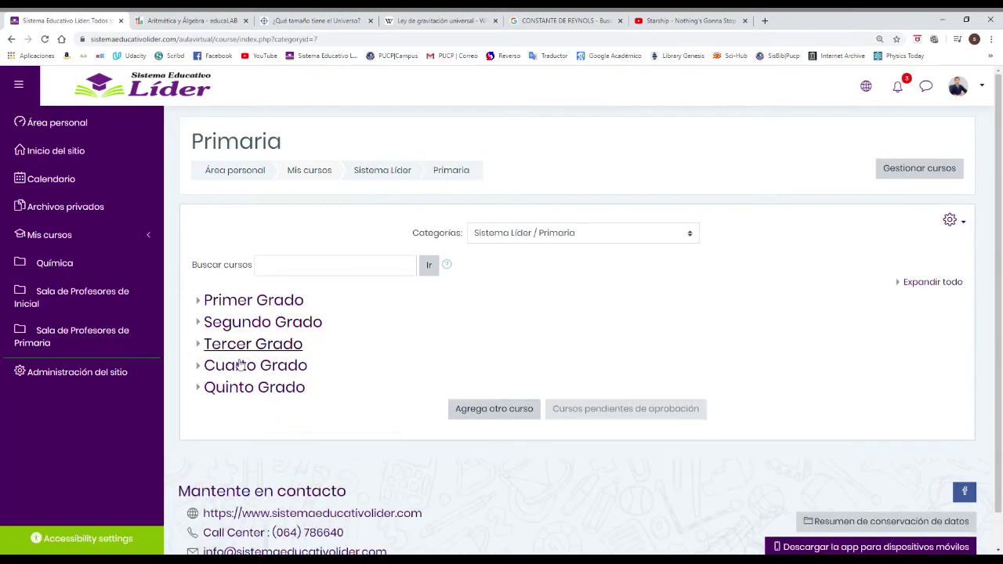
{"action": "left_click", "coordinate": [279, 388]}
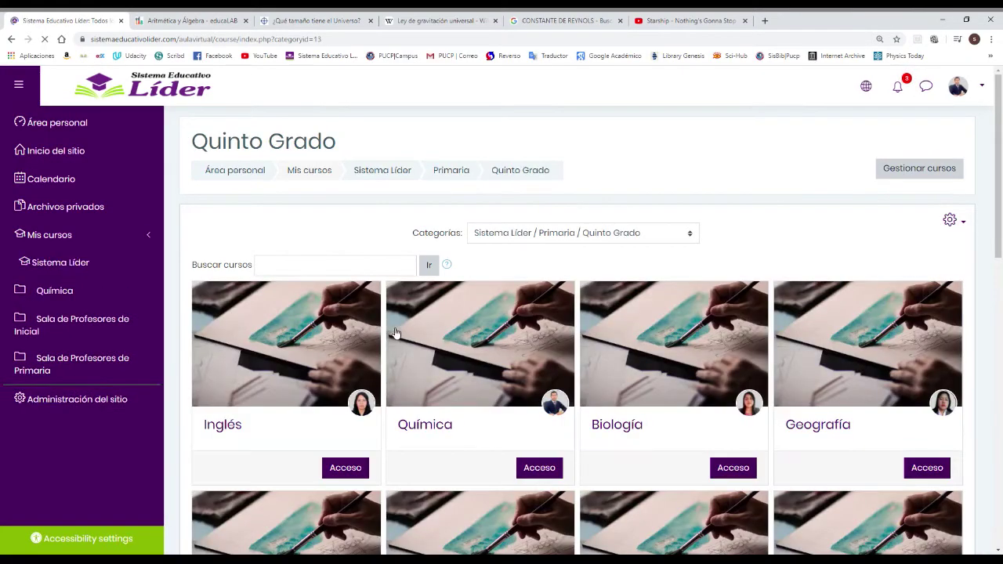
{"action": "scroll", "coordinate": [504, 286], "scroll_direction": "down", "scroll_amount": 3}
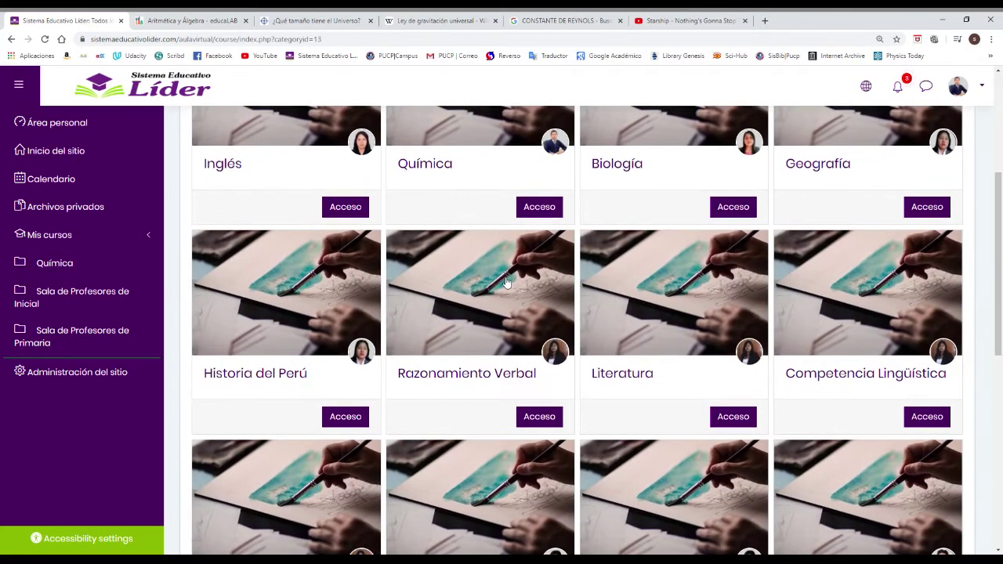
{"action": "scroll", "coordinate": [506, 282], "scroll_direction": "down", "scroll_amount": 5}
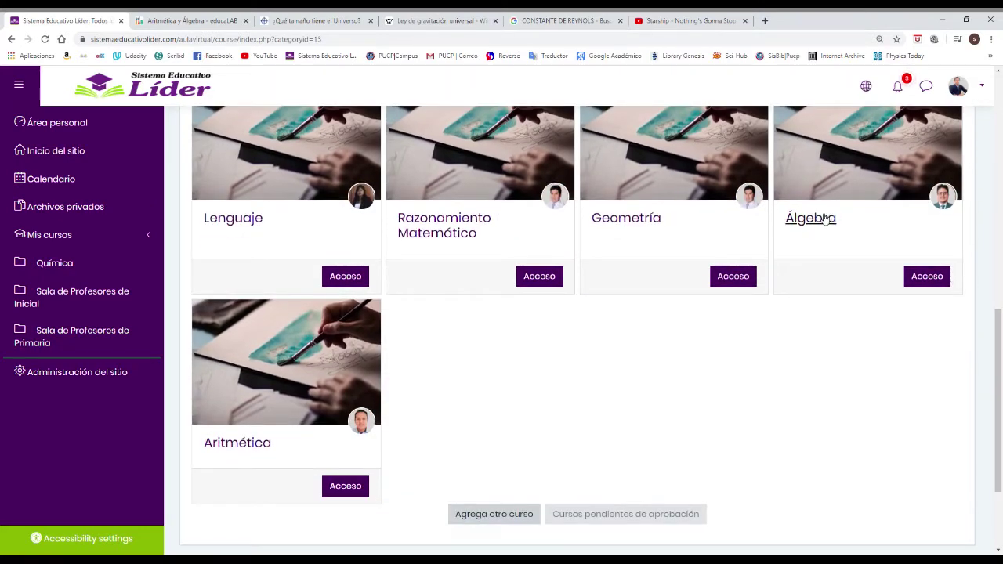
{"action": "left_click", "coordinate": [826, 218]}
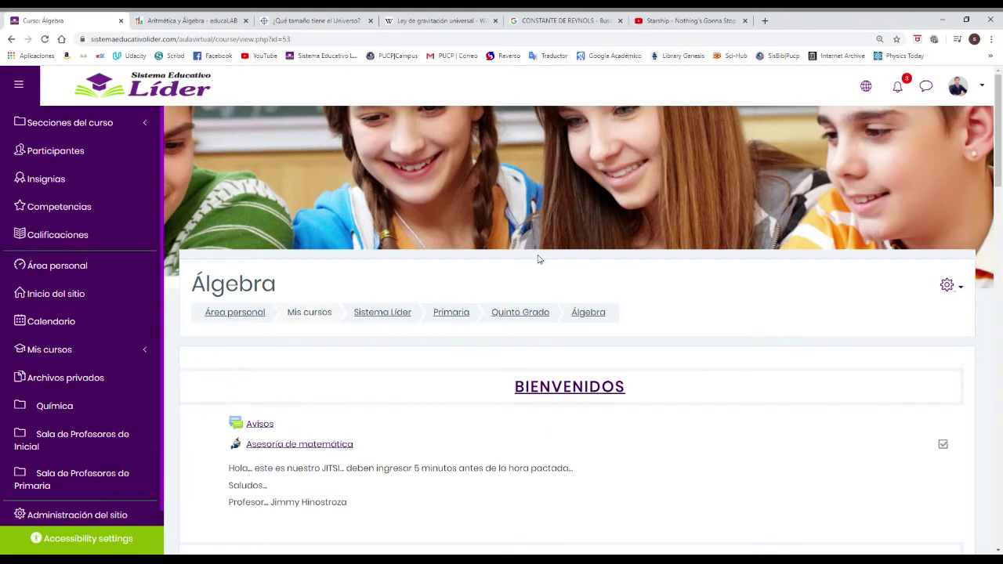
- Turn on editing mode for the Álgebra course
{"action": "scroll", "coordinate": [549, 271], "scroll_direction": "down", "scroll_amount": 2}
{"action": "scroll", "coordinate": [784, 271], "scroll_direction": "up", "scroll_amount": 2}
{"action": "scroll", "coordinate": [963, 298], "scroll_direction": "down", "scroll_amount": 1}
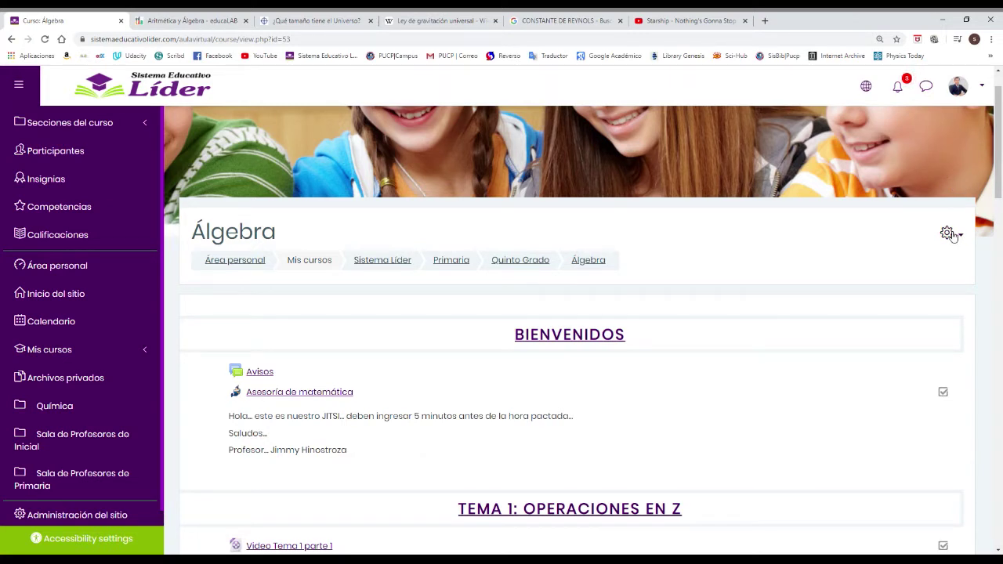
{"action": "left_click", "coordinate": [950, 235]}
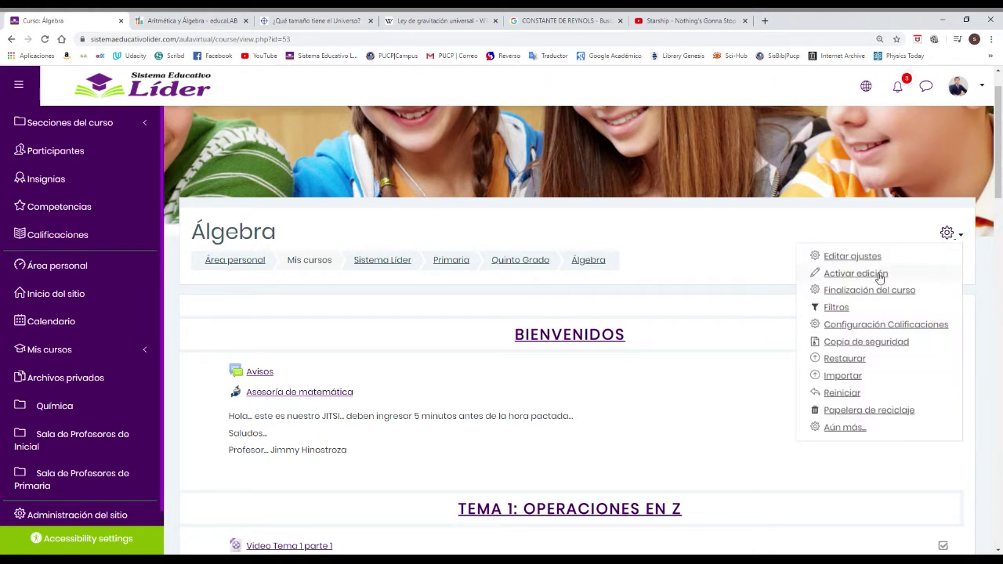
{"action": "left_click", "coordinate": [880, 276]}
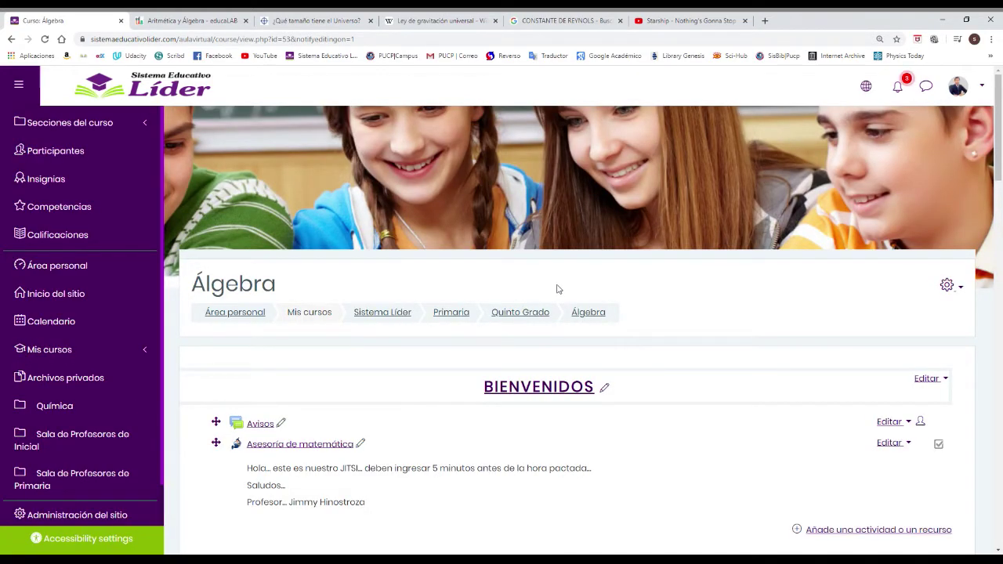
- Add a new Cuestionario activity to the BIENVENIDOS section of the course
{"action": "scroll", "coordinate": [680, 363], "scroll_direction": "down", "scroll_amount": 2}
{"action": "scroll", "coordinate": [680, 363], "scroll_direction": "down", "scroll_amount": 1}
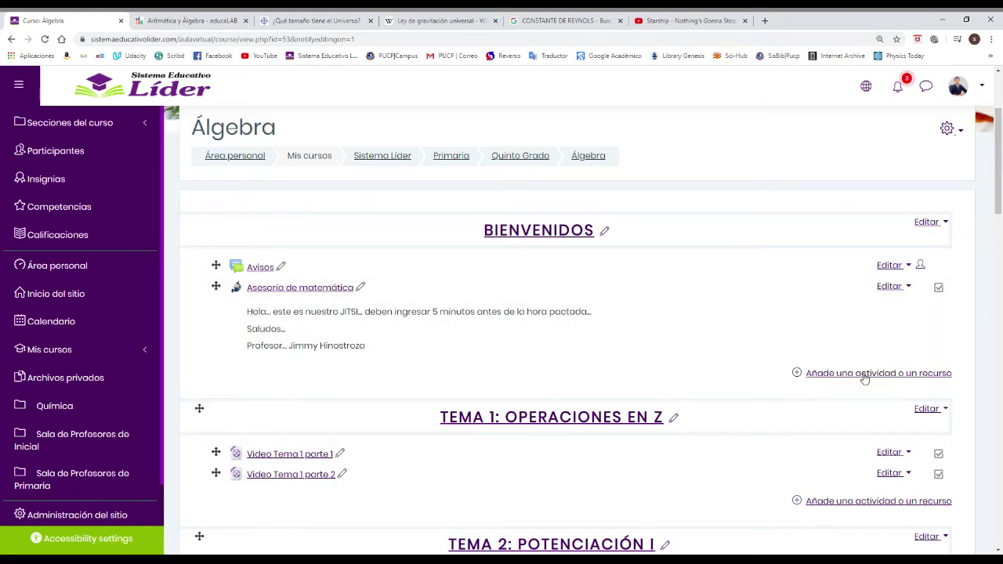
{"action": "left_click", "coordinate": [865, 375]}
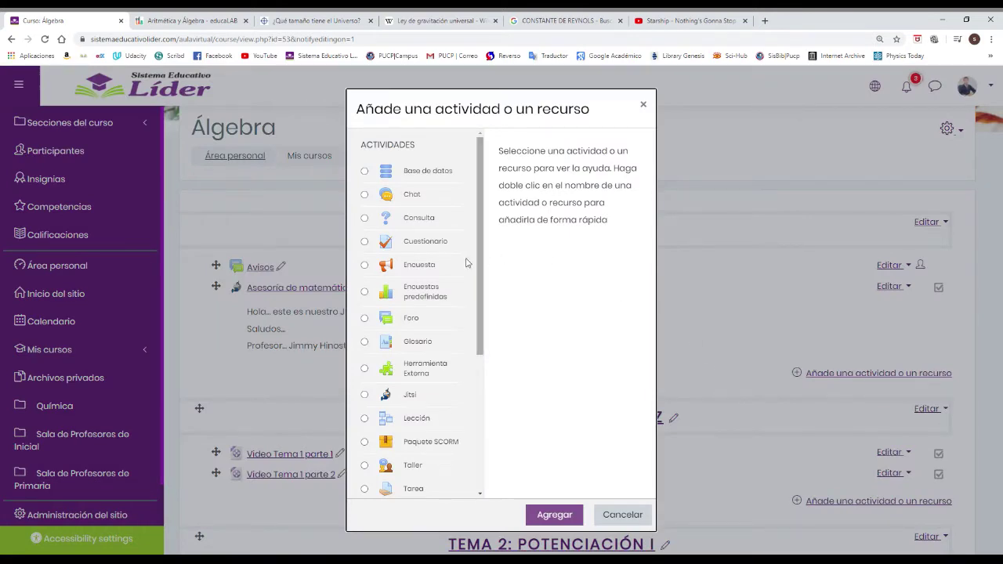
{"action": "left_click", "coordinate": [388, 248]}
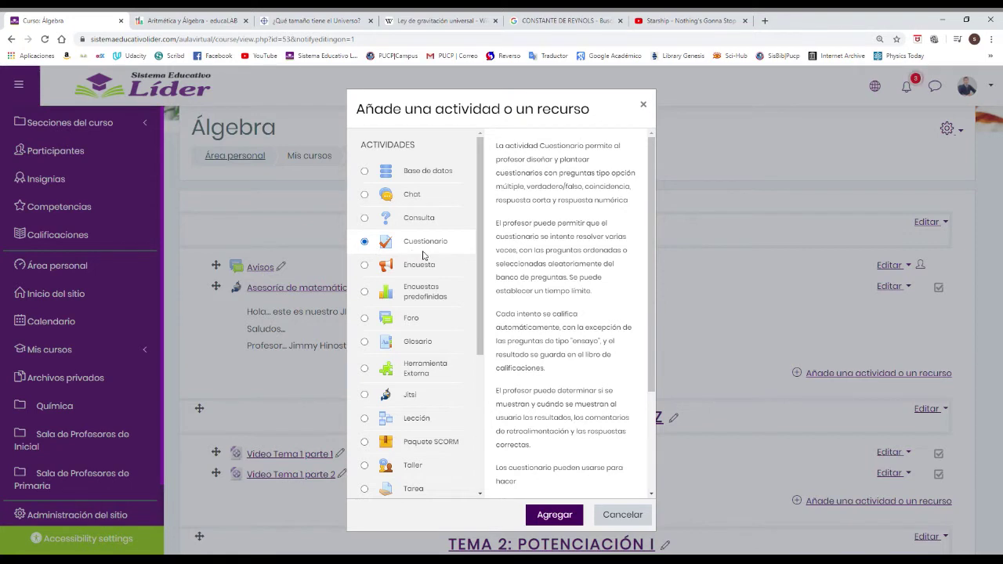
{"action": "left_click", "coordinate": [560, 520]}
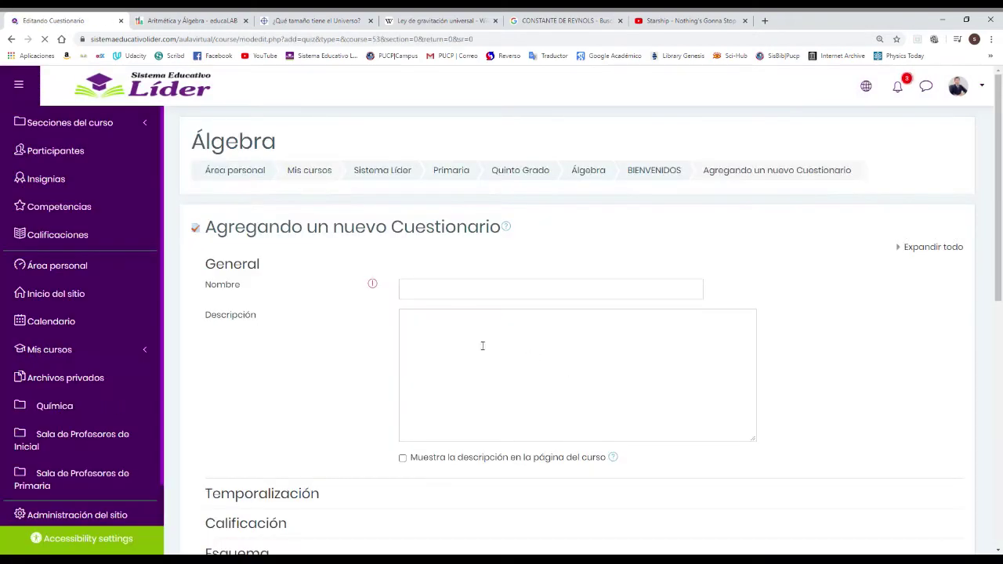
- Name the new quiz "SIMULACRO DE EXAMEN VIRTUAL - ÁLGEBRA"
{"action": "scroll", "coordinate": [296, 365], "scroll_direction": "down", "scroll_amount": 1}
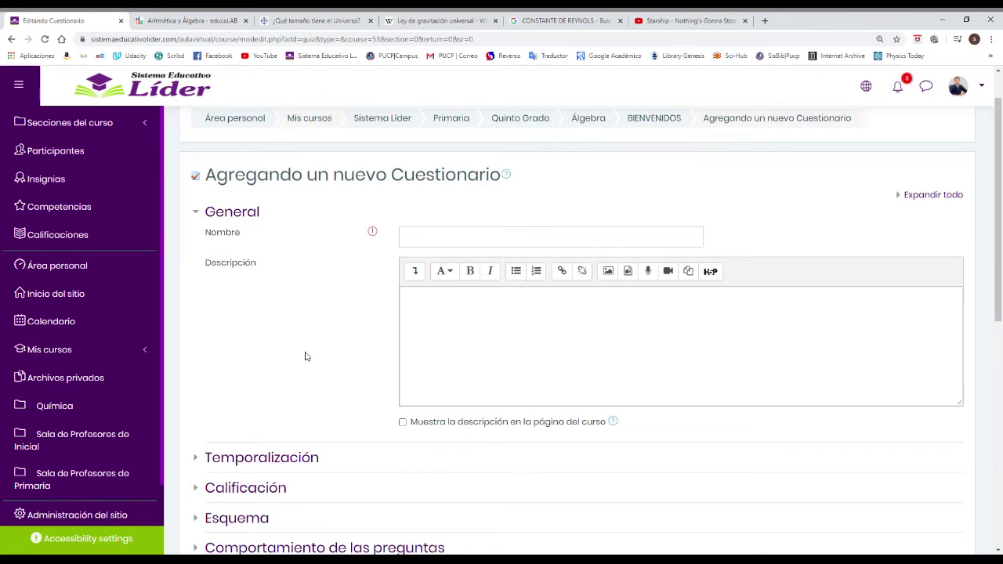
{"action": "left_click", "coordinate": [430, 240]}
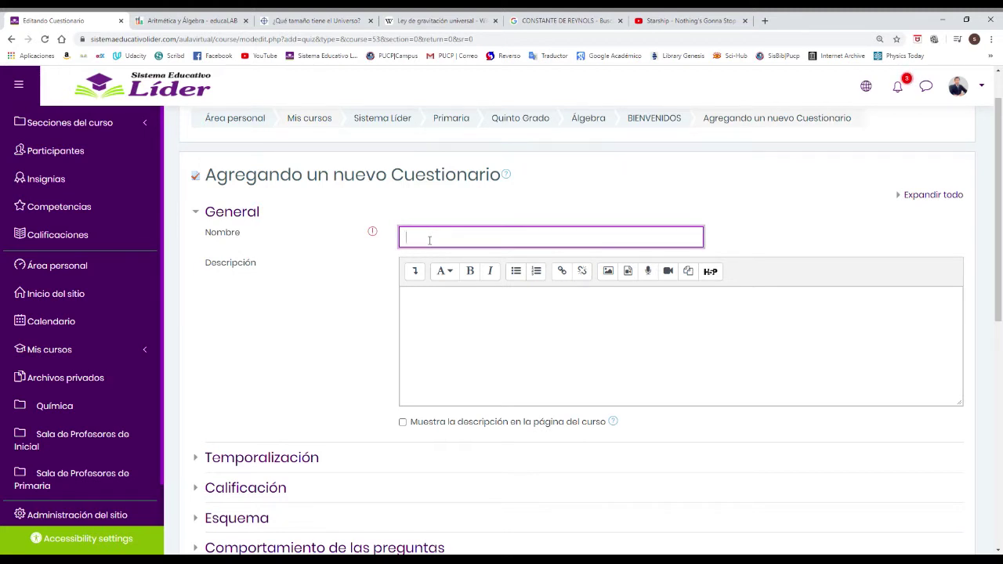
{"action": "type", "text": "SIMULACRO DE EXAMEN VIRTUAL - ÁLGEBRA"}
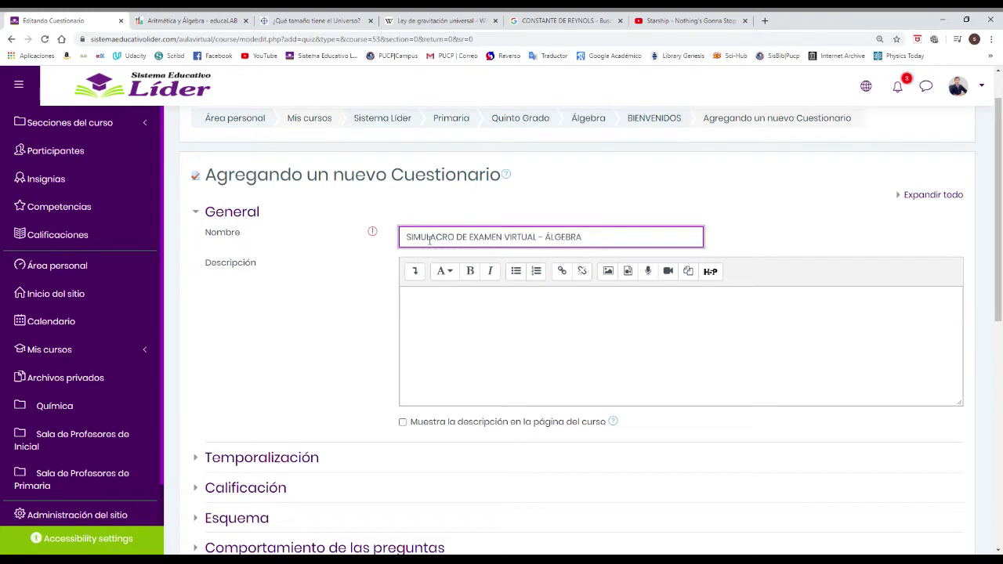
{"action": "left_click", "coordinate": [731, 245]}
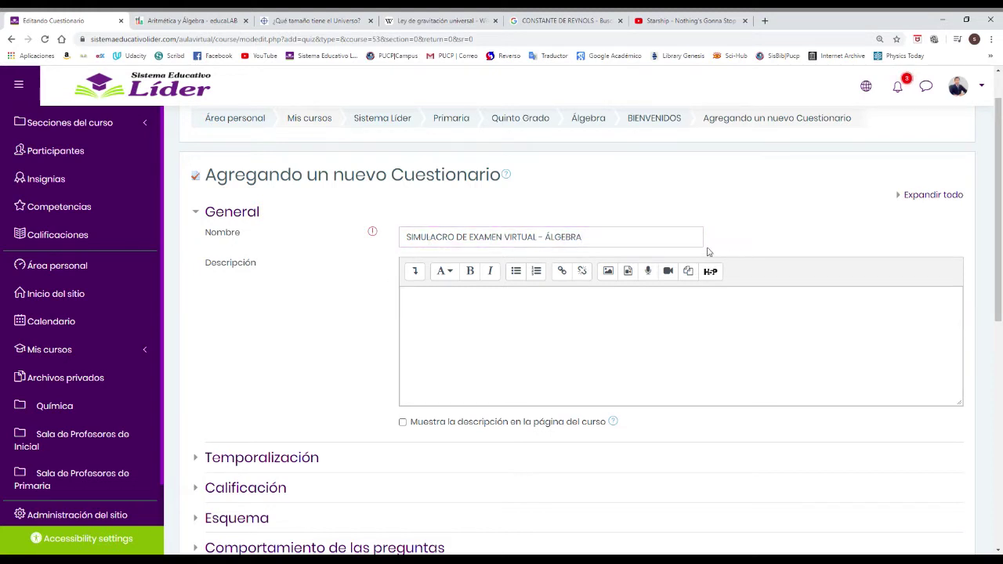
- Fill in the quiz description with a greeting, the 40-minute duration, the automatic grading and submission instructions, and show it on the course page
{"action": "left_click", "coordinate": [455, 316]}
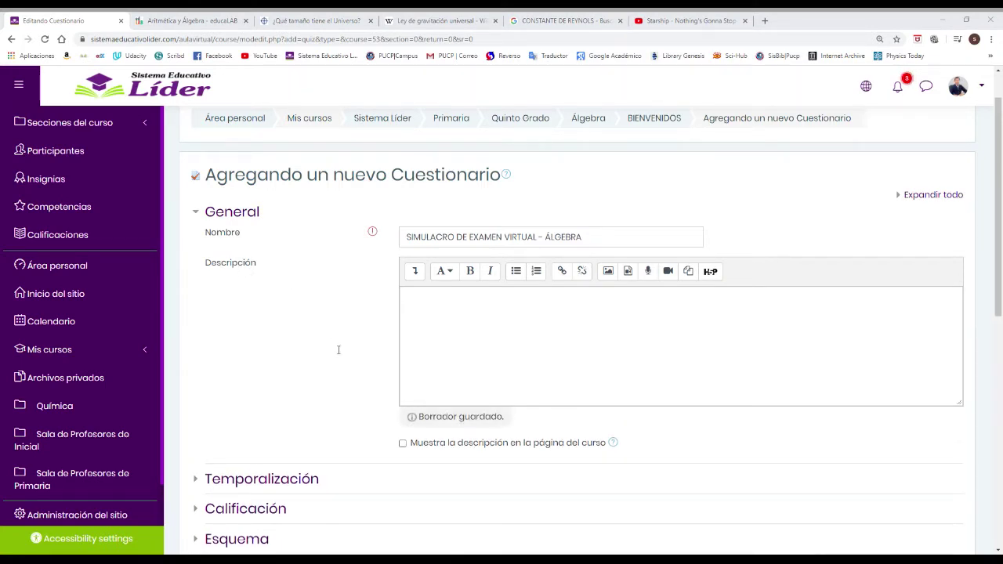
{"action": "left_click", "coordinate": [454, 377]}
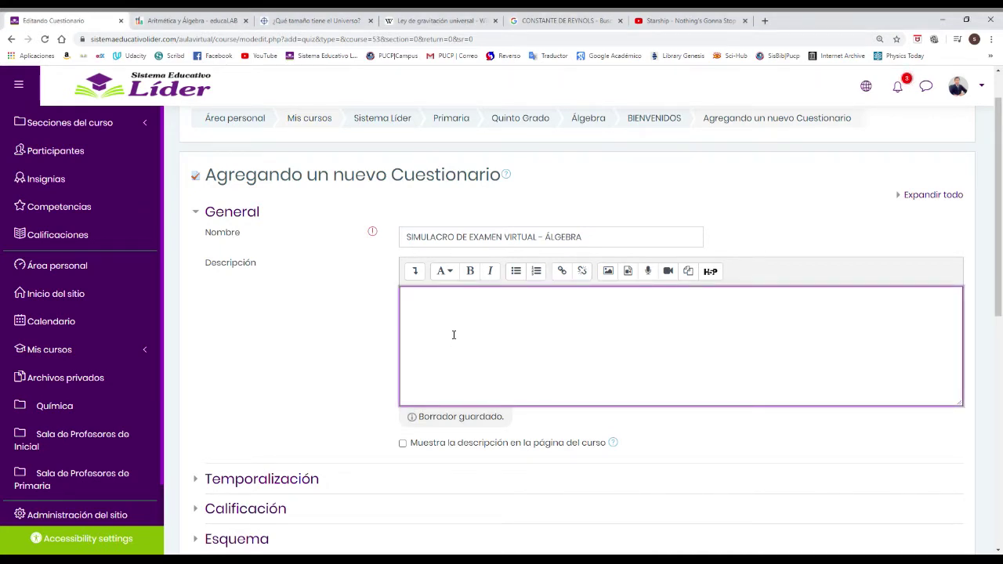
{"action": "type", "text": "Hola chicos: Les deseo muchos éxitos en la prueba. El tiempo de la evaluación será de 40 minutos. Transcurrido este tiempo el sistema calificará automáticamente sus respuestas. En caso termines antes de los 40 minutos deberás dar click en el botón enviar respuestas.  Éxitos!!!  El profesor del curso"}
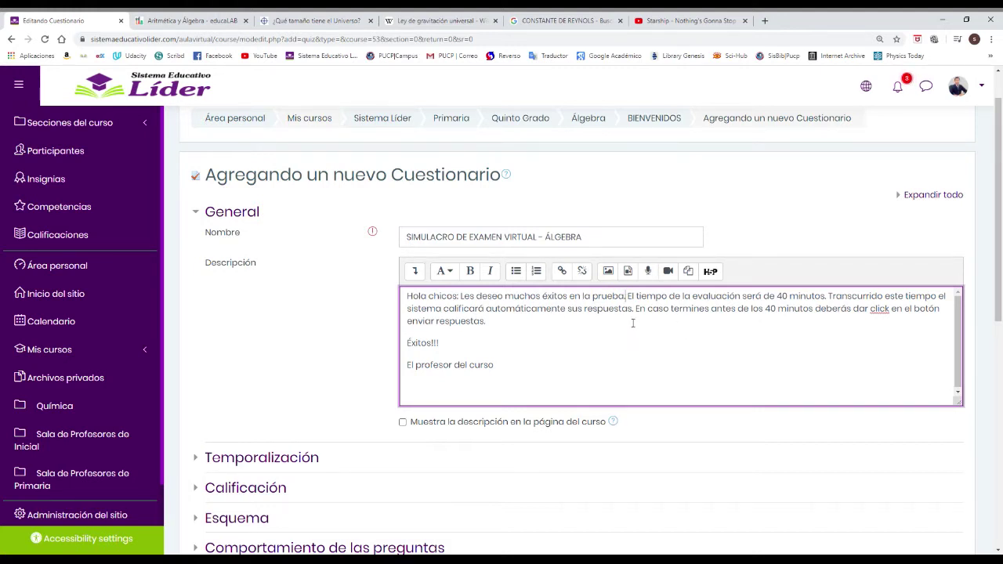
{"action": "left_click", "coordinate": [827, 298]}
{"action": "left_click", "coordinate": [317, 346]}
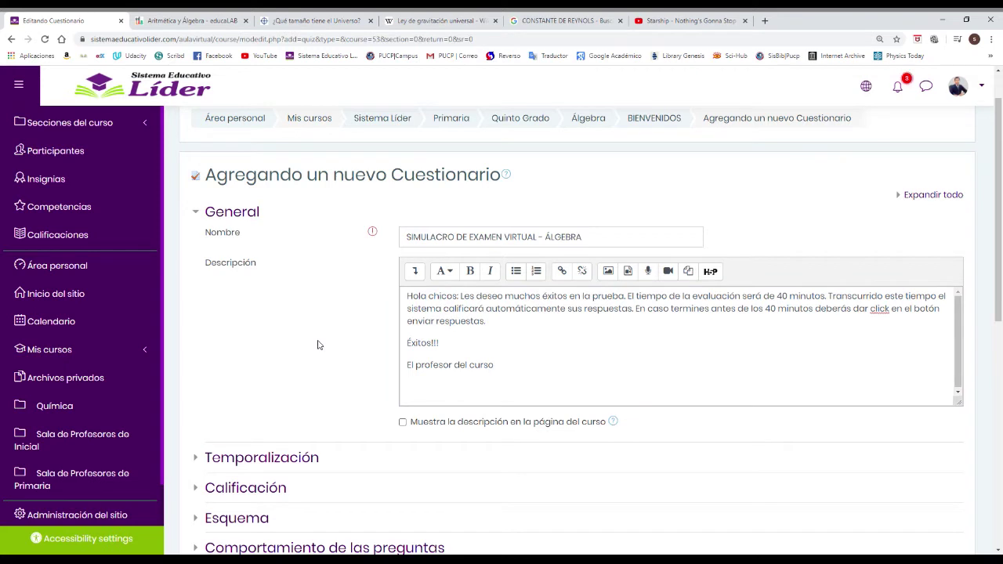
{"action": "scroll", "coordinate": [318, 346], "scroll_direction": "down", "scroll_amount": 1}
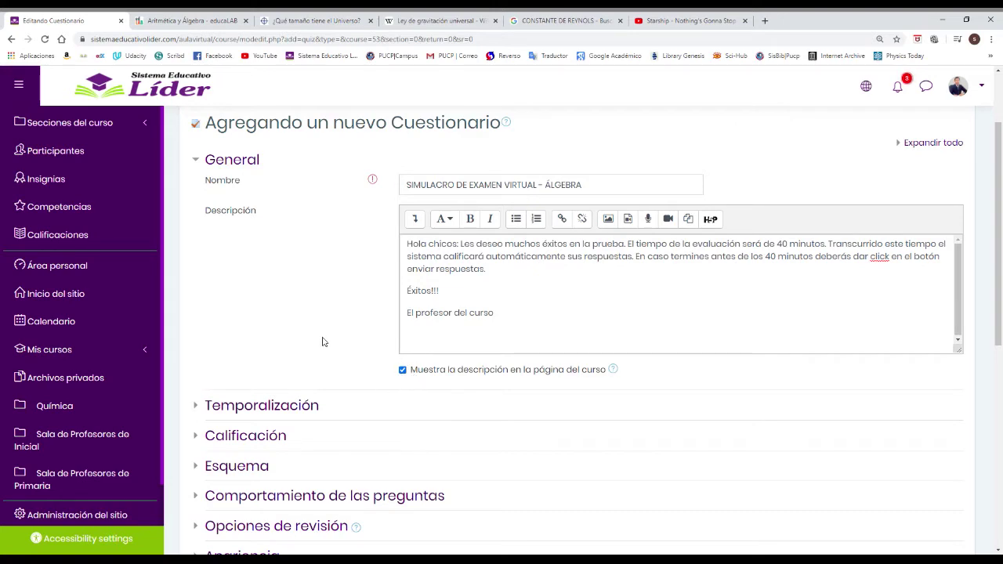
{"action": "scroll", "coordinate": [300, 311], "scroll_direction": "down", "scroll_amount": 2}
{"action": "scroll", "coordinate": [274, 267], "scroll_direction": "up", "scroll_amount": 2}
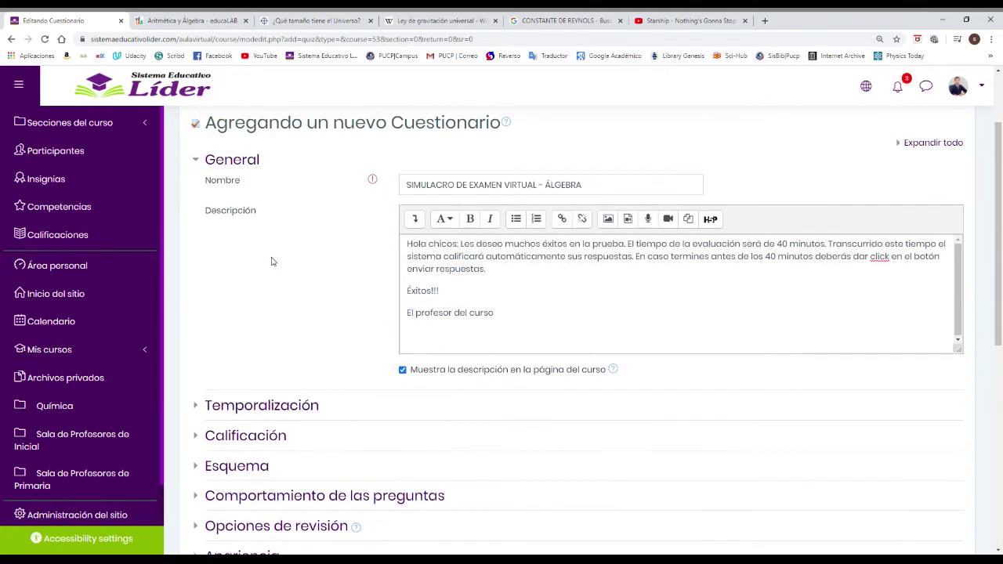
- Enable the quiz's time limit in the Temporalización settings and set it to 40 minutes, leaving the opening date disabled
{"action": "left_click", "coordinate": [198, 161]}
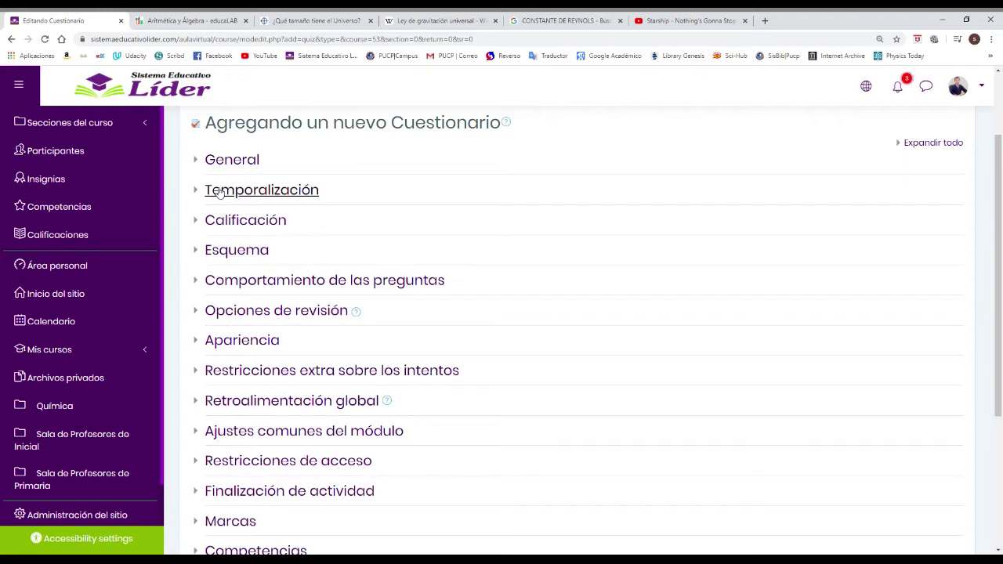
{"action": "left_click", "coordinate": [219, 193]}
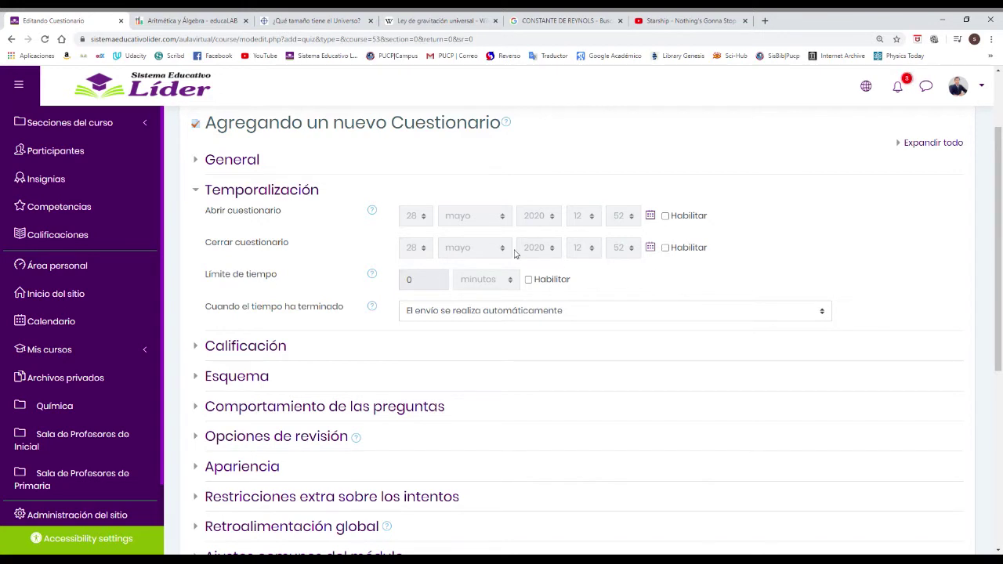
{"action": "left_click", "coordinate": [665, 217]}
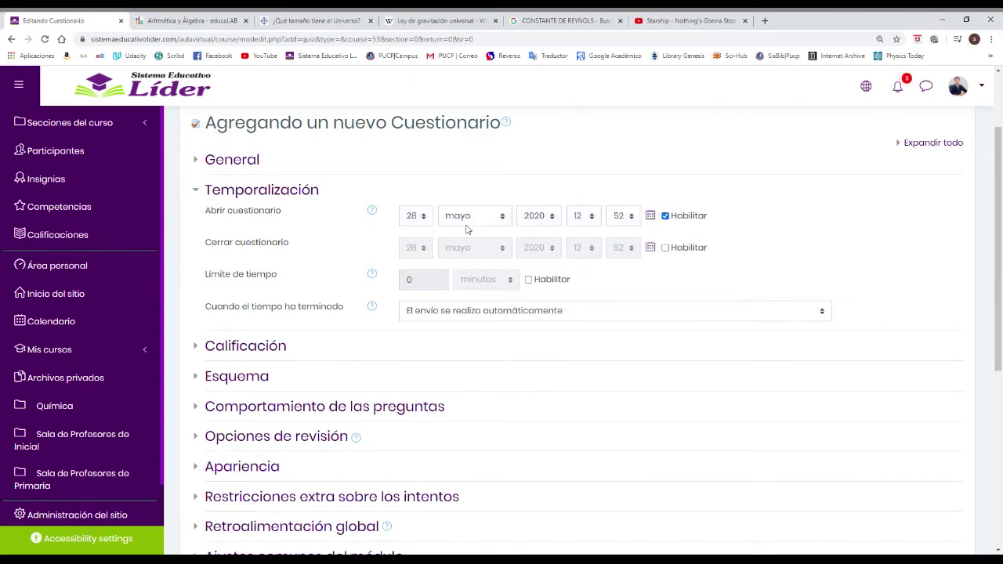
{"action": "left_click", "coordinate": [666, 216]}
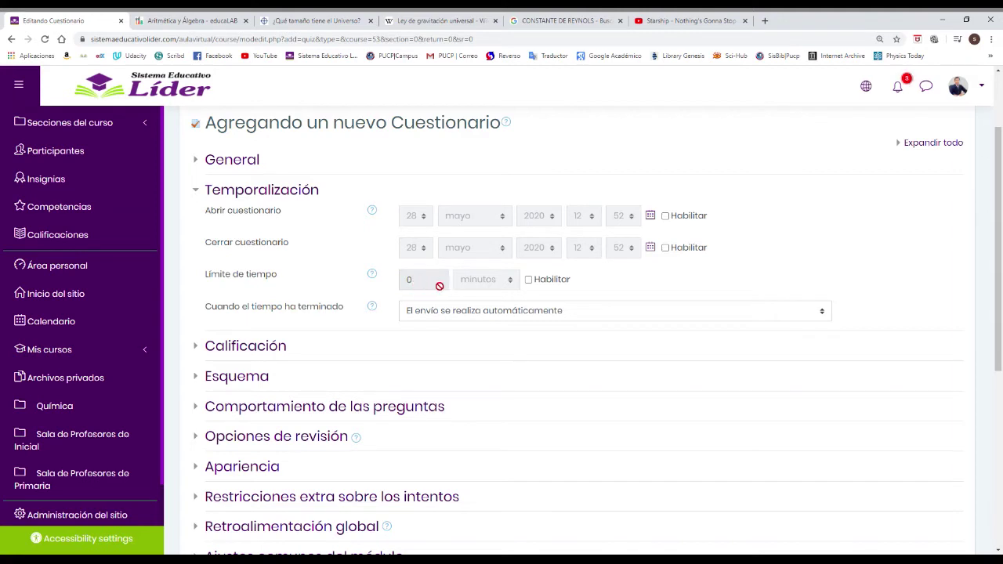
{"action": "left_click", "coordinate": [529, 282]}
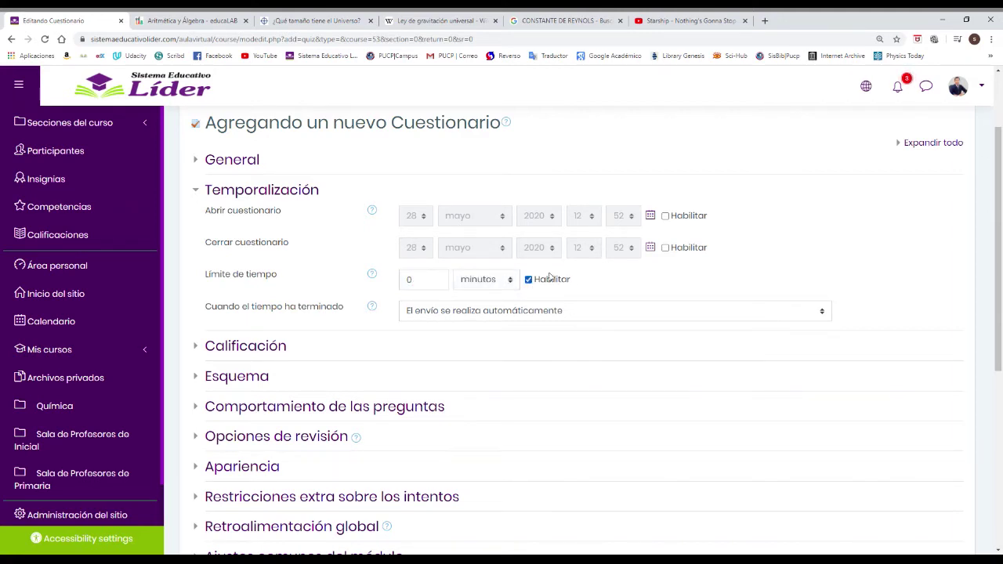
{"action": "left_click", "coordinate": [439, 284]}
{"action": "type", "text": "40"}
{"action": "left_click", "coordinate": [607, 283]}
{"action": "scroll", "coordinate": [309, 327], "scroll_direction": "down", "scroll_amount": 1}
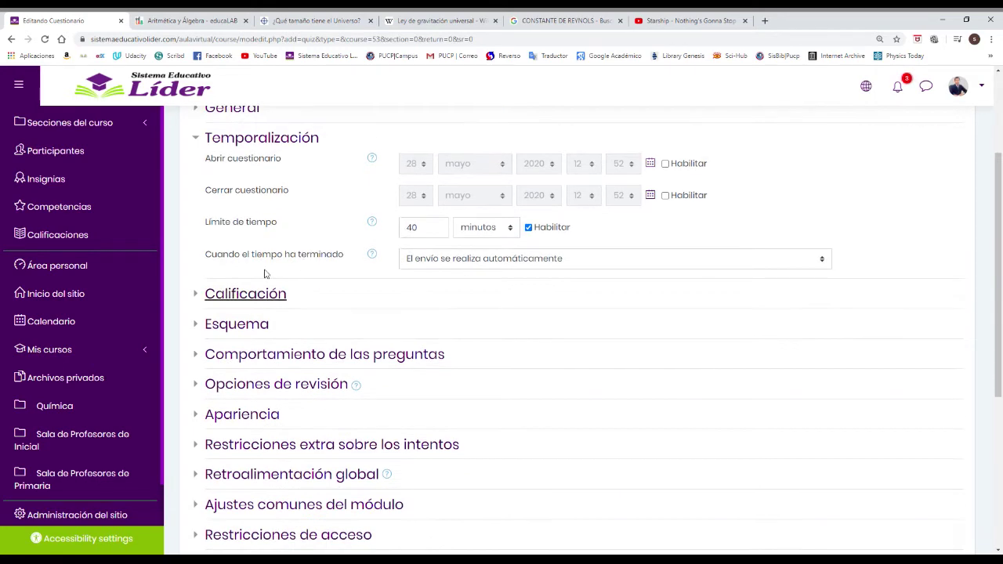
- Set the quiz's passing grade to 13 in the Calificación settings
{"action": "left_click", "coordinate": [198, 139]}
{"action": "left_click", "coordinate": [211, 175]}
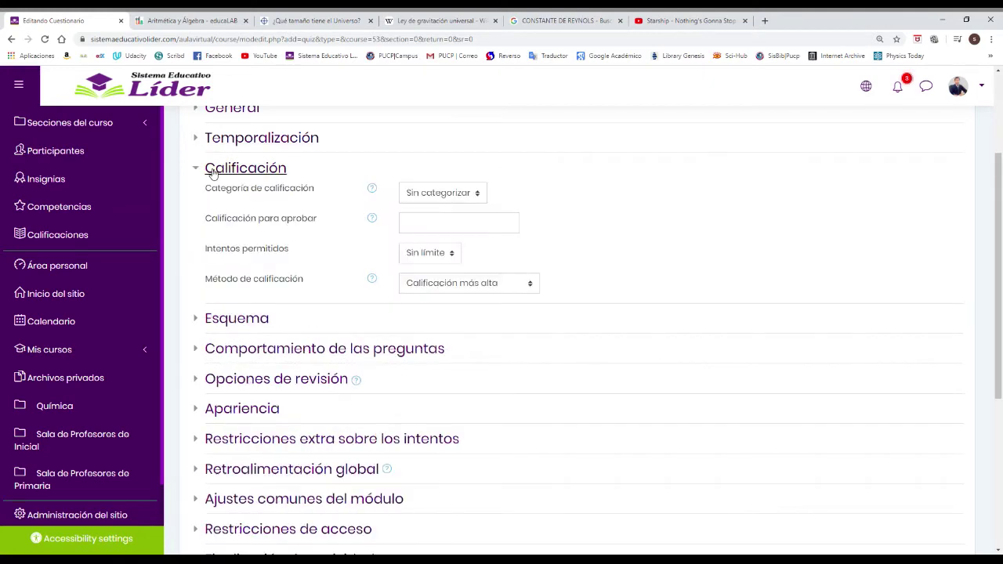
{"action": "scroll", "coordinate": [594, 222], "scroll_direction": "up", "scroll_amount": 1}
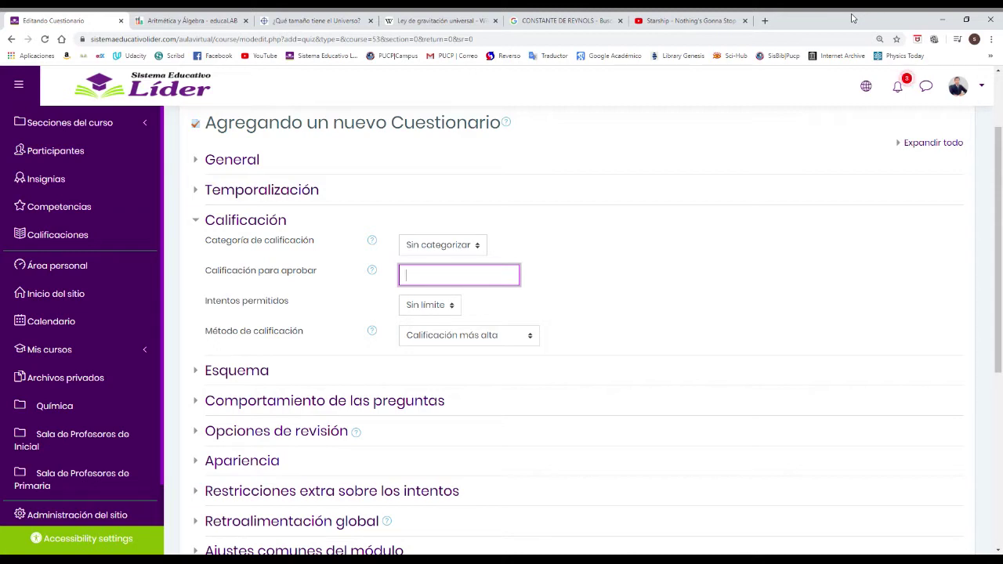
{"action": "left_click", "coordinate": [619, 275]}
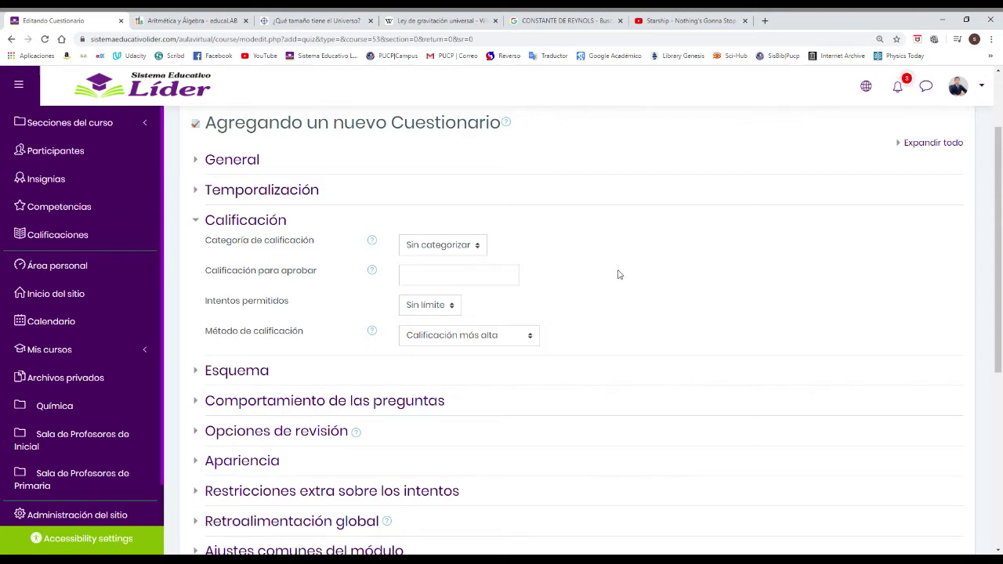
{"action": "left_click", "coordinate": [503, 277]}
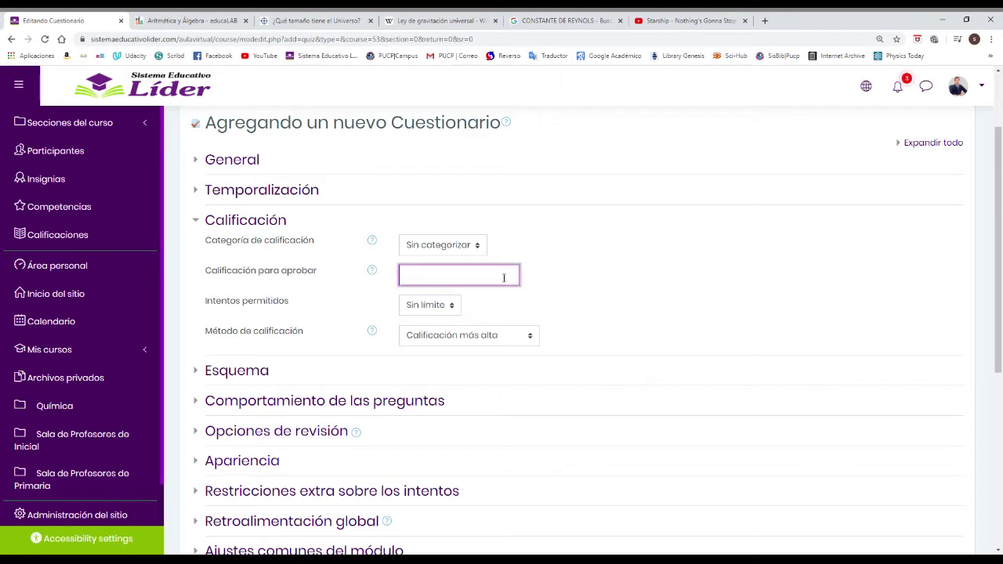
{"action": "left_click", "coordinate": [561, 268]}
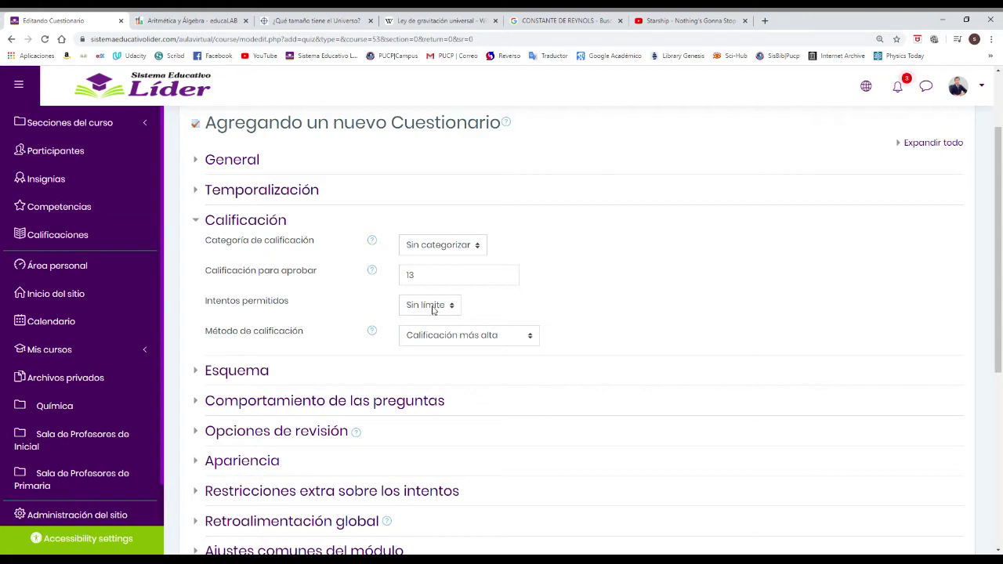
{"action": "scroll", "coordinate": [559, 279], "scroll_direction": "down", "scroll_amount": 2}
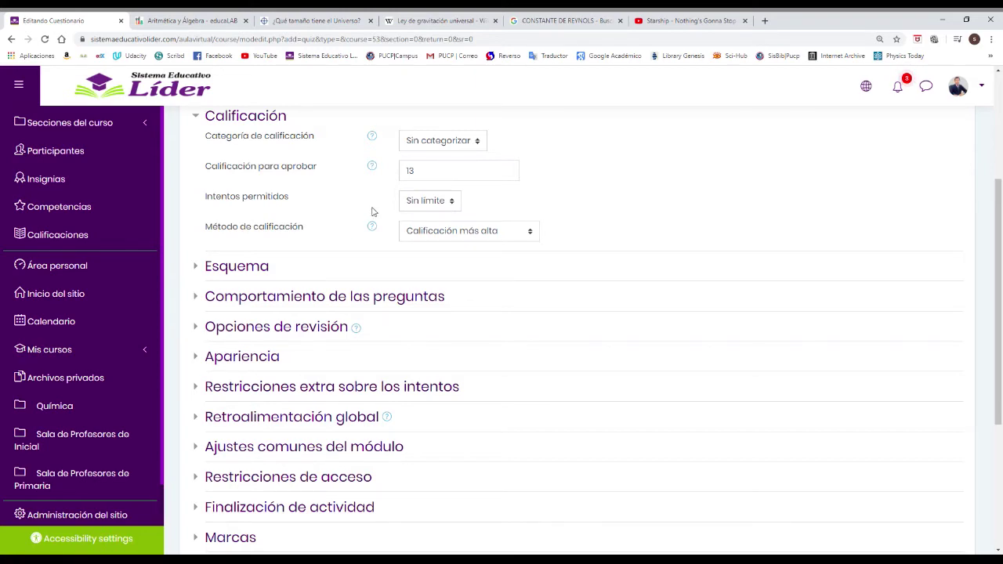
- Limit the quiz's allowed attempts (Intentos permitidos) to 1 in the Calificación settings
{"action": "left_click", "coordinate": [441, 202]}
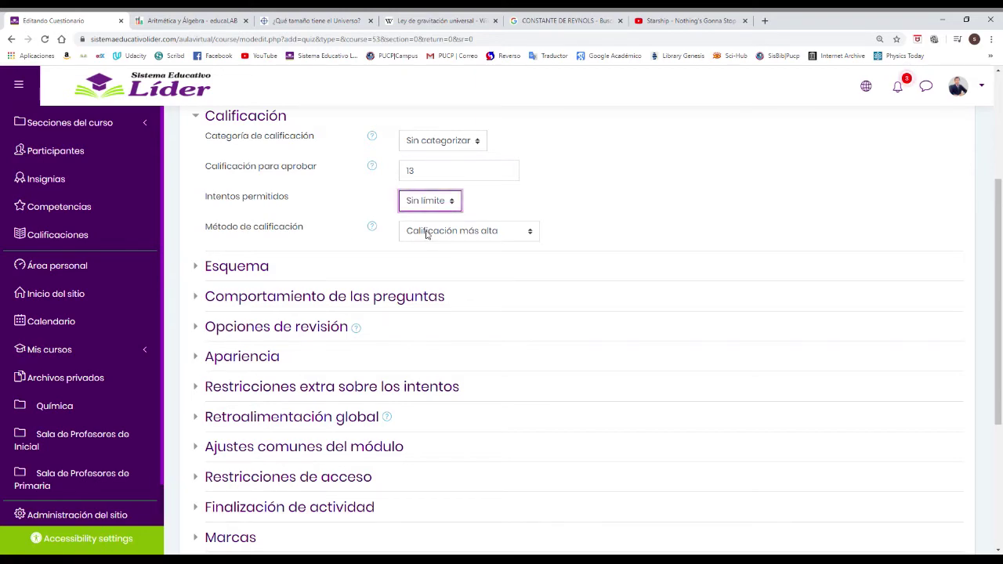
{"action": "left_click", "coordinate": [427, 232]}
{"action": "scroll", "coordinate": [619, 176], "scroll_direction": "up", "scroll_amount": 2}
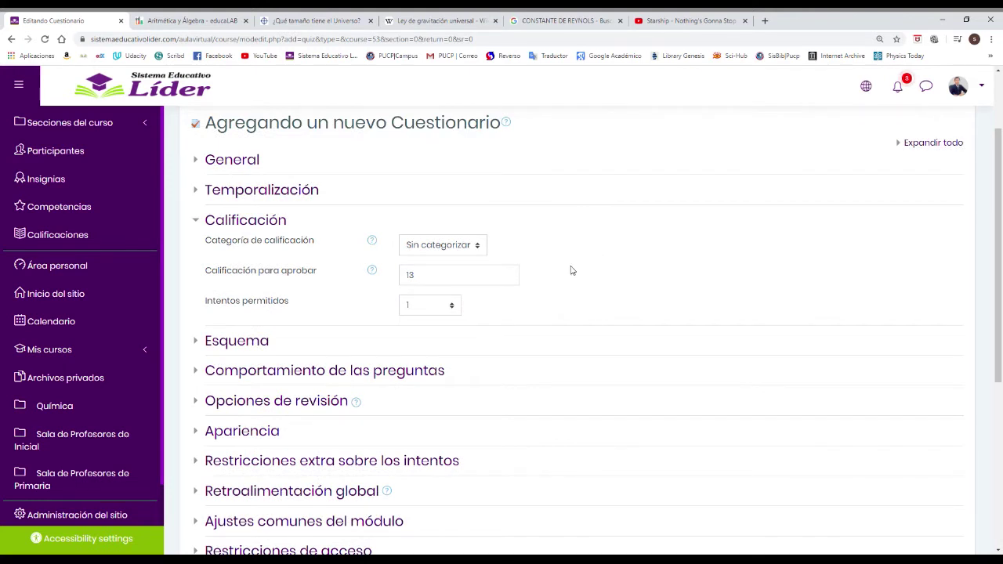
{"action": "scroll", "coordinate": [519, 262], "scroll_direction": "down", "scroll_amount": 1}
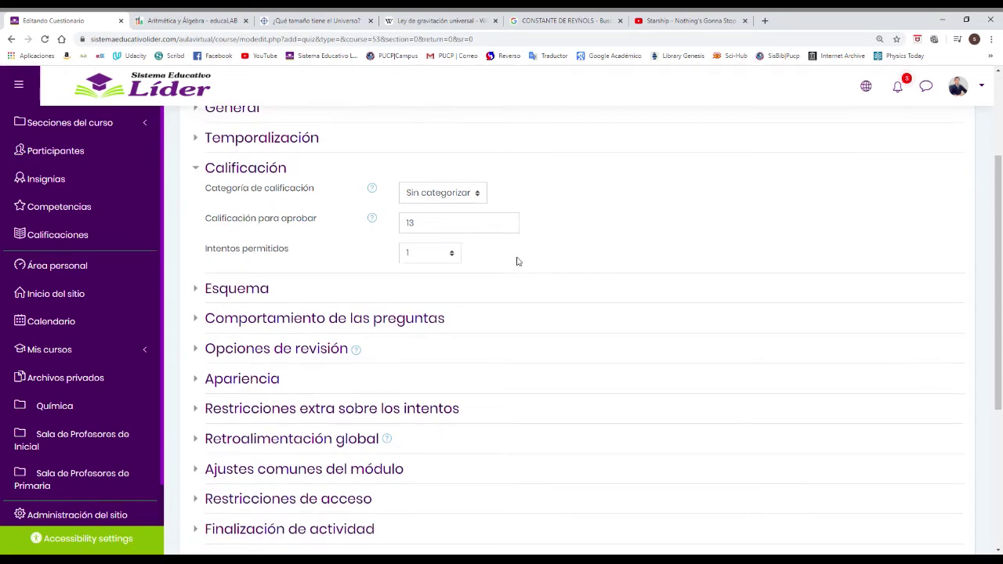
{"action": "scroll", "coordinate": [350, 263], "scroll_direction": "down", "scroll_amount": 1}
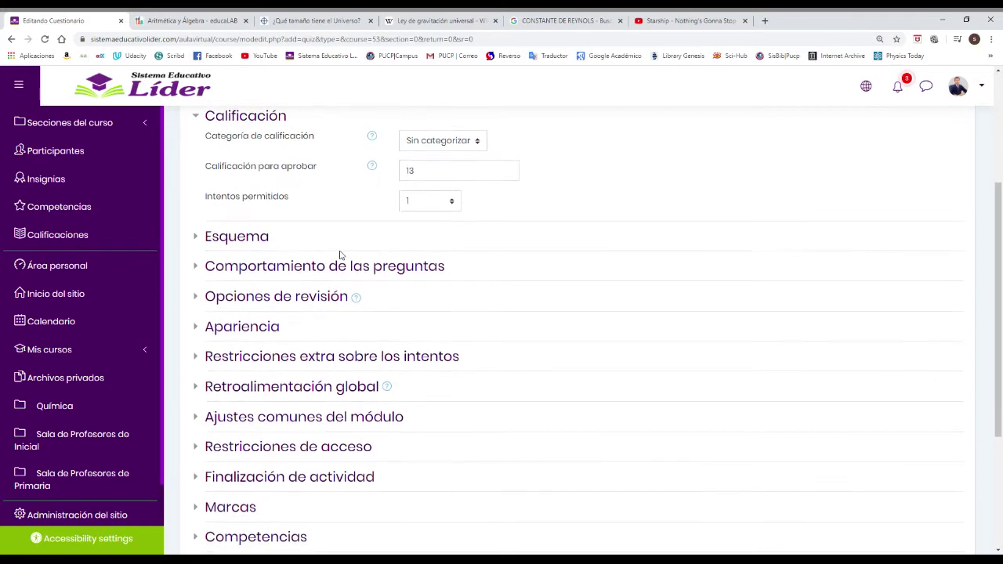
- Set the quiz's Página nueva layout option in the Esquema settings to "Cada 20 preguntas"
{"action": "left_click", "coordinate": [268, 238]}
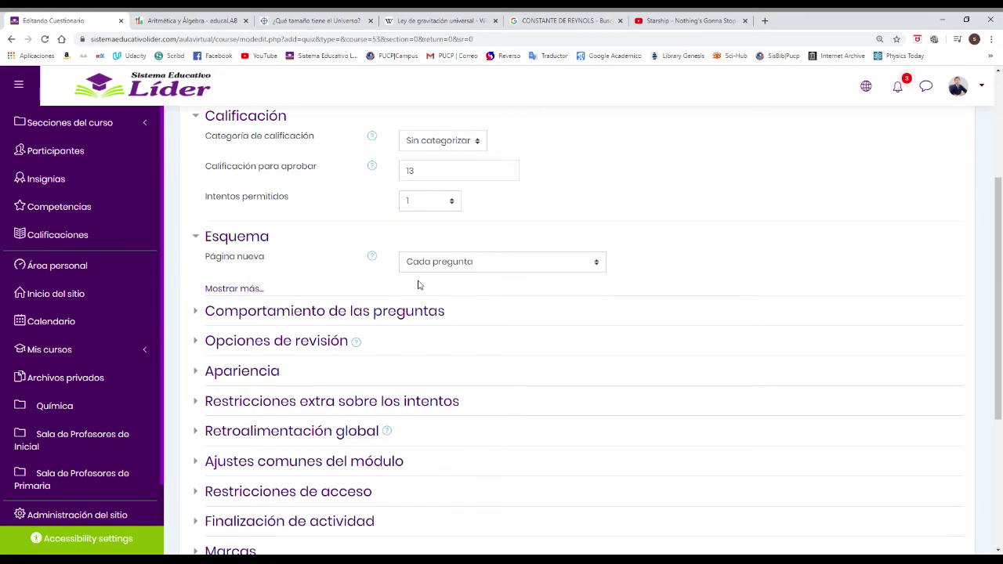
{"action": "left_click", "coordinate": [477, 267]}
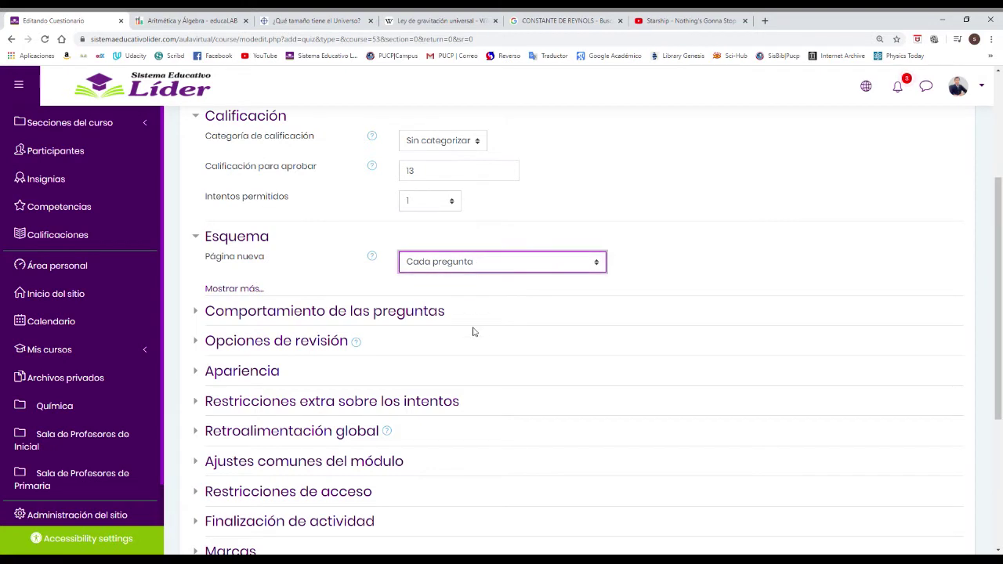
{"action": "left_click", "coordinate": [454, 353]}
{"action": "key", "text": "Up"}
{"action": "left_click", "coordinate": [712, 269]}
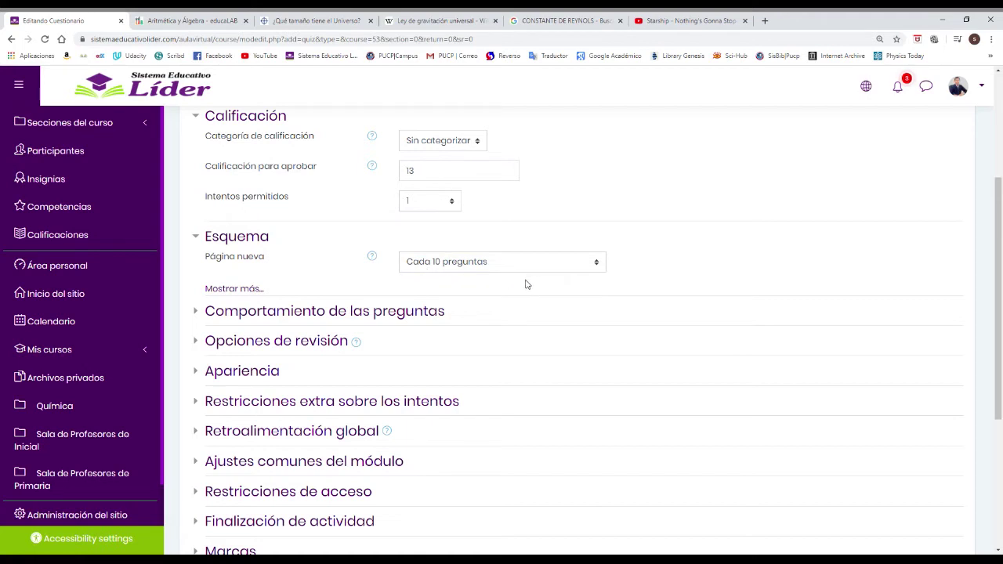
{"action": "left_click", "coordinate": [587, 270]}
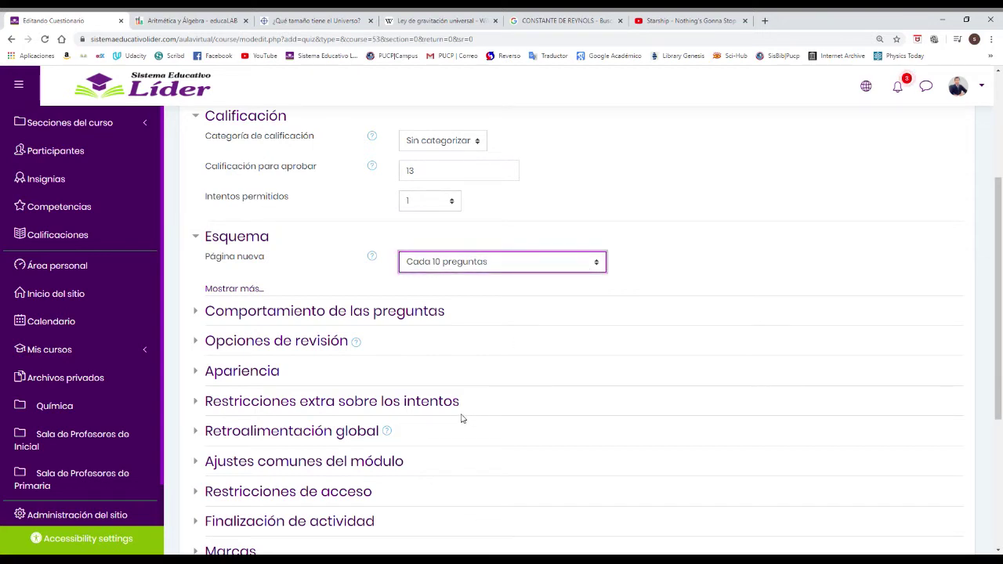
{"action": "key", "text": "Down"}
{"action": "left_click", "coordinate": [668, 261]}
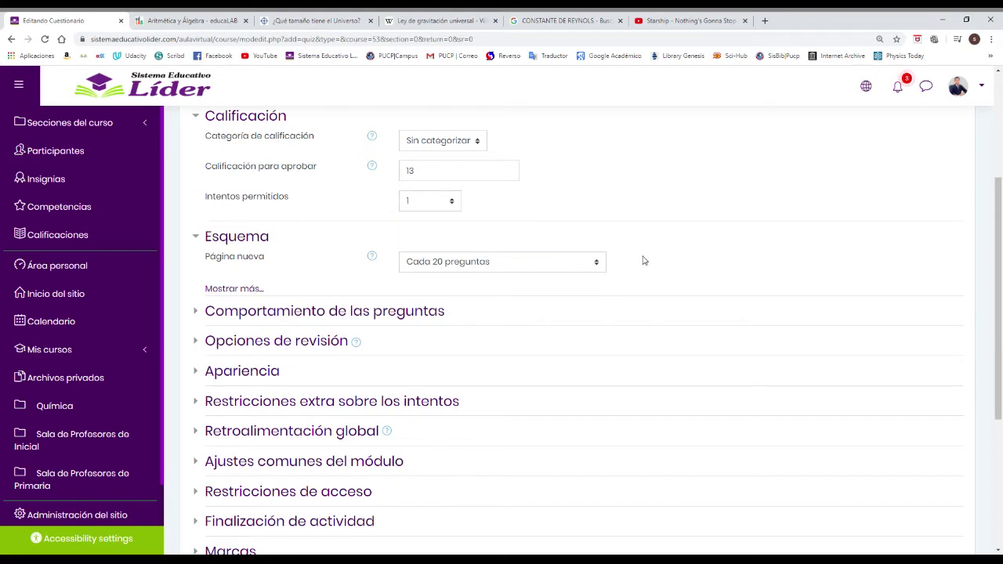
{"action": "scroll", "coordinate": [641, 260], "scroll_direction": "down", "scroll_amount": 1}
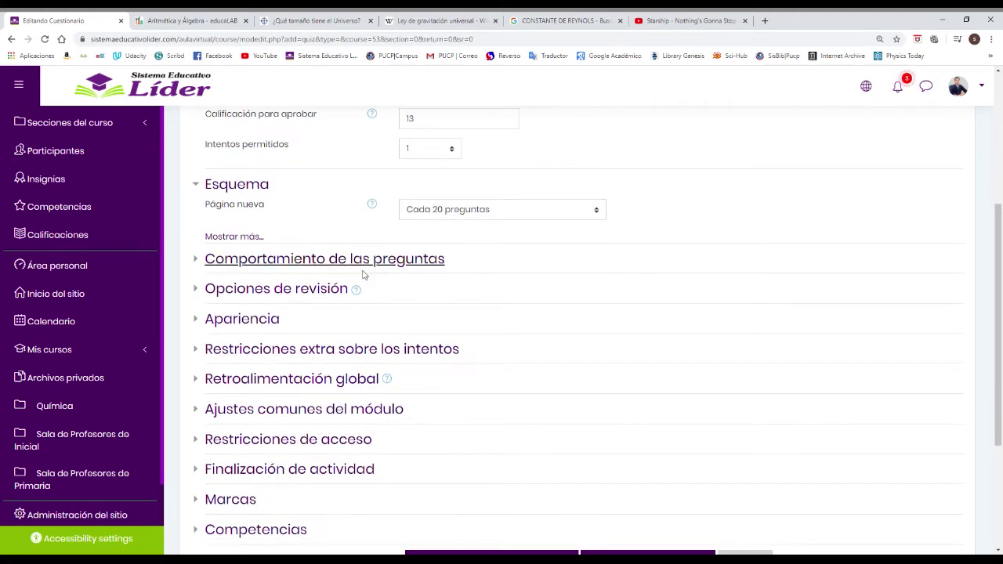
{"action": "left_click", "coordinate": [196, 184]}
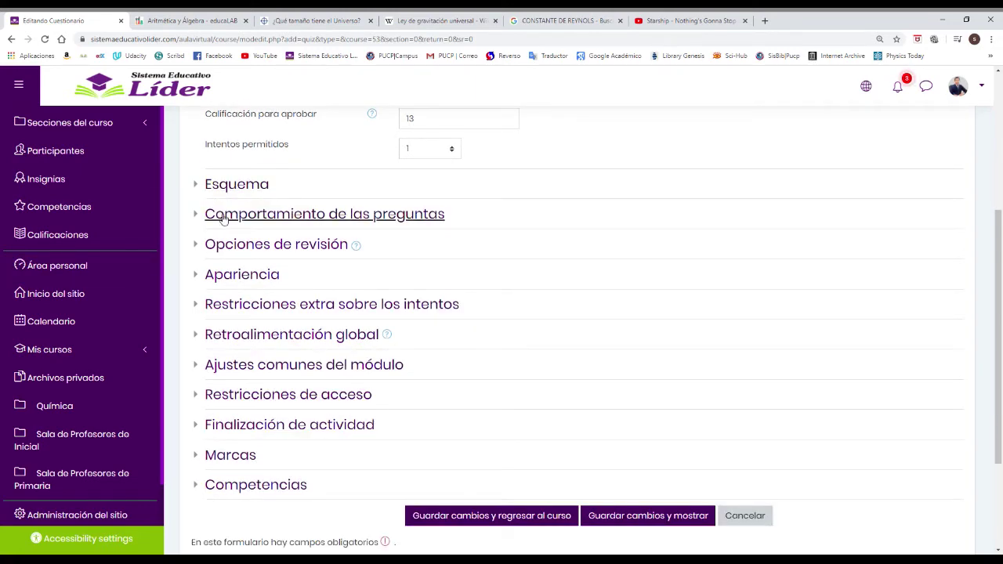
- Check the quiz's Comportamiento de las preguntas and Opciones de revisión settings
{"action": "left_click", "coordinate": [225, 219]}
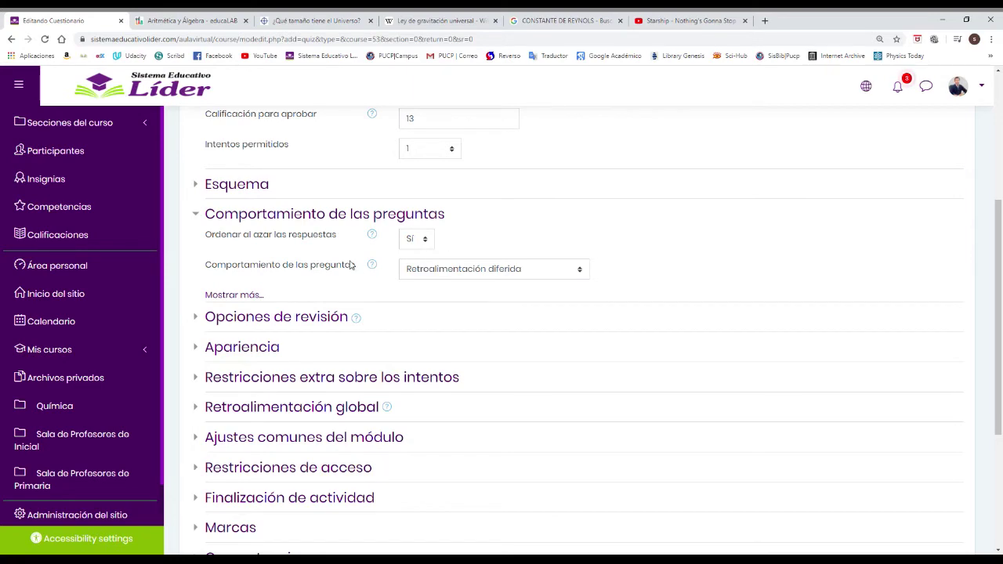
{"action": "scroll", "coordinate": [243, 254], "scroll_direction": "down", "scroll_amount": 1}
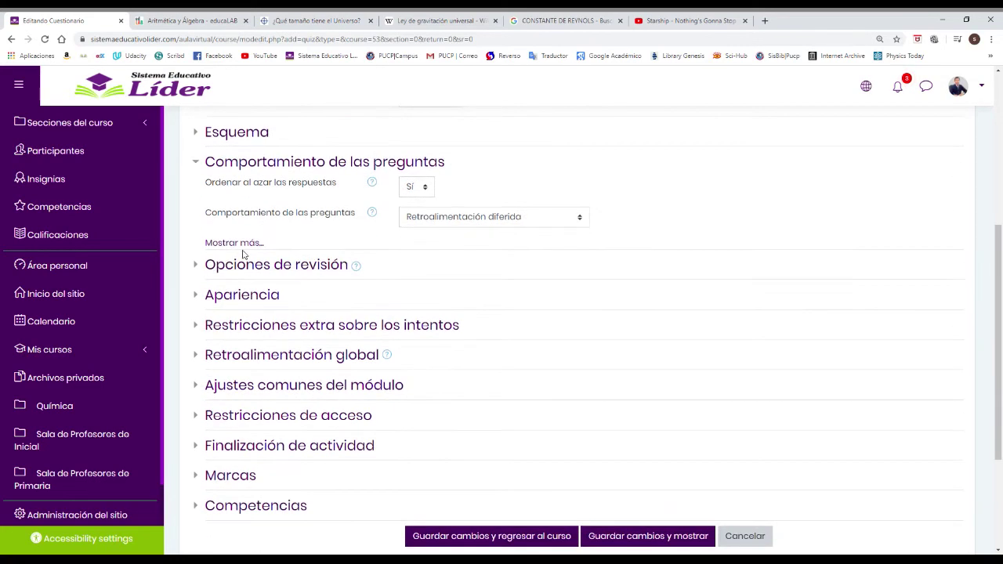
{"action": "left_click", "coordinate": [199, 164]}
{"action": "left_click", "coordinate": [249, 196]}
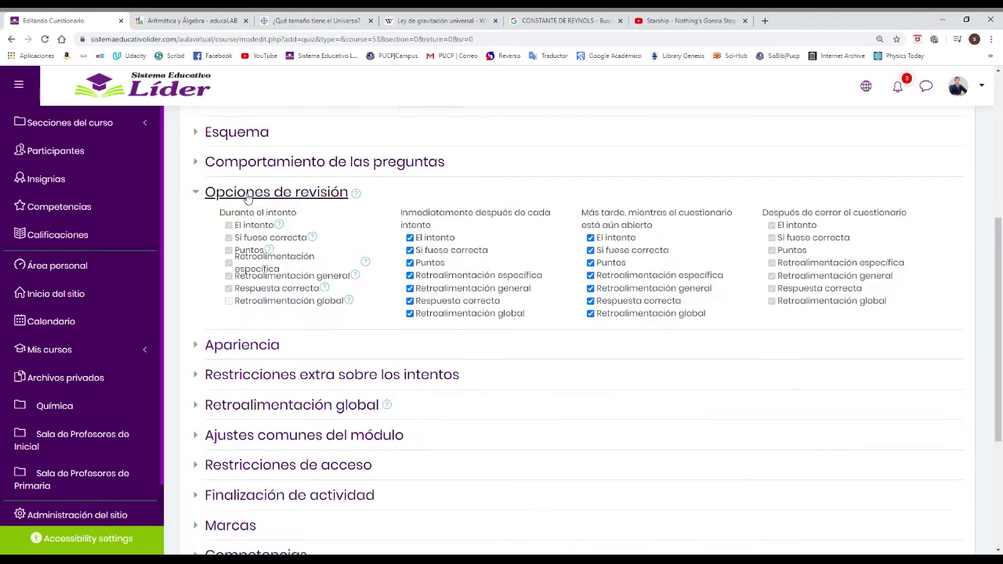
{"action": "left_click", "coordinate": [249, 196]}
- In the Apariencia settings, show the user's picture as "Imagen pequeña" and set the grade decimals to 0
{"action": "left_click", "coordinate": [251, 224]}
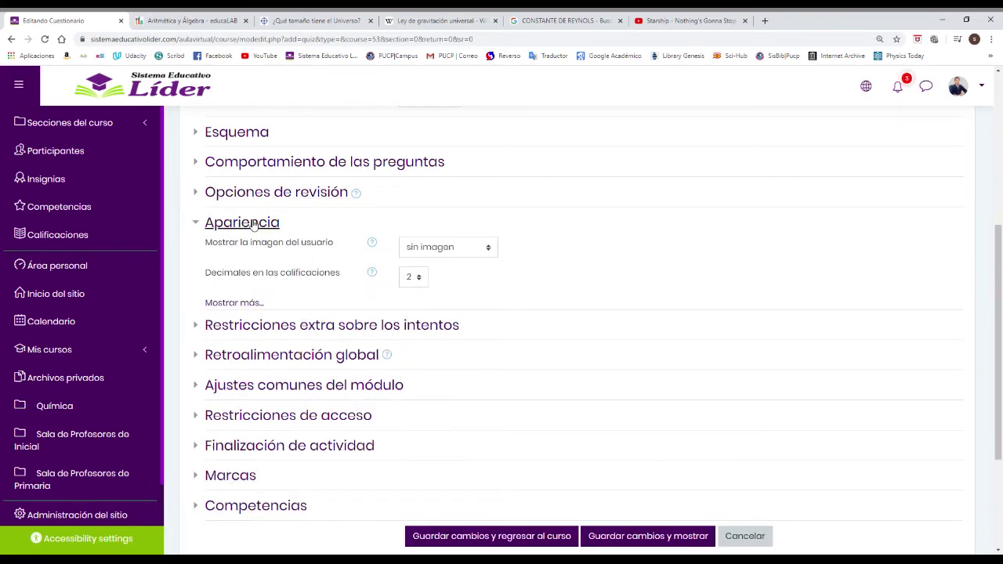
{"action": "left_click", "coordinate": [452, 255]}
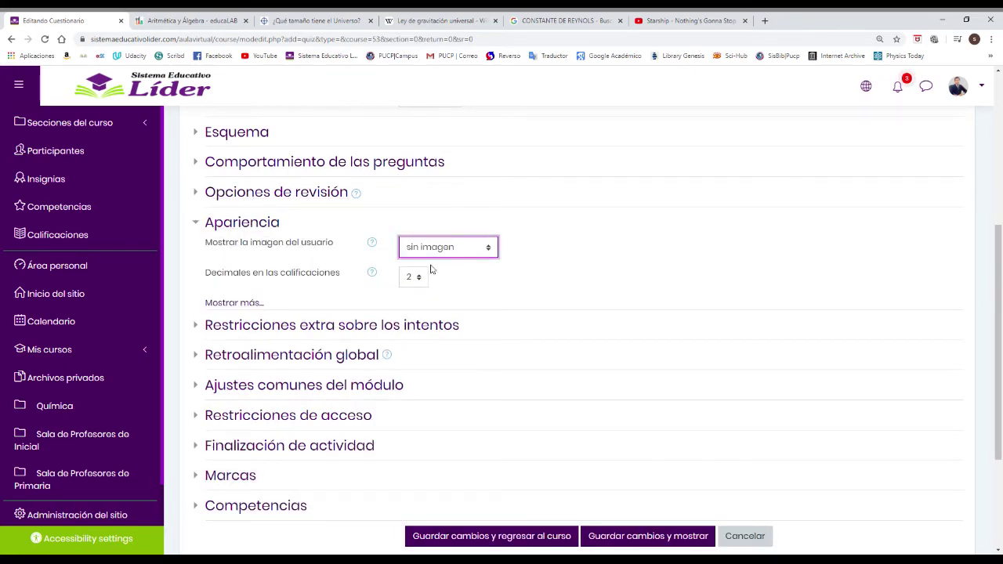
{"action": "key", "text": "Down"}
{"action": "left_click", "coordinate": [545, 263]}
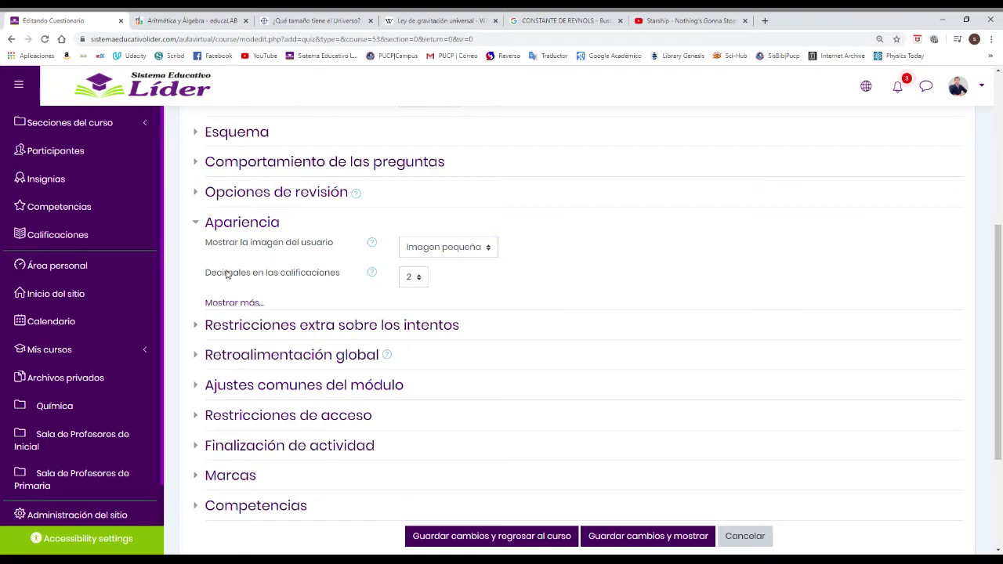
{"action": "left_click", "coordinate": [416, 278]}
{"action": "key", "text": "0"}
{"action": "left_click", "coordinate": [431, 297]}
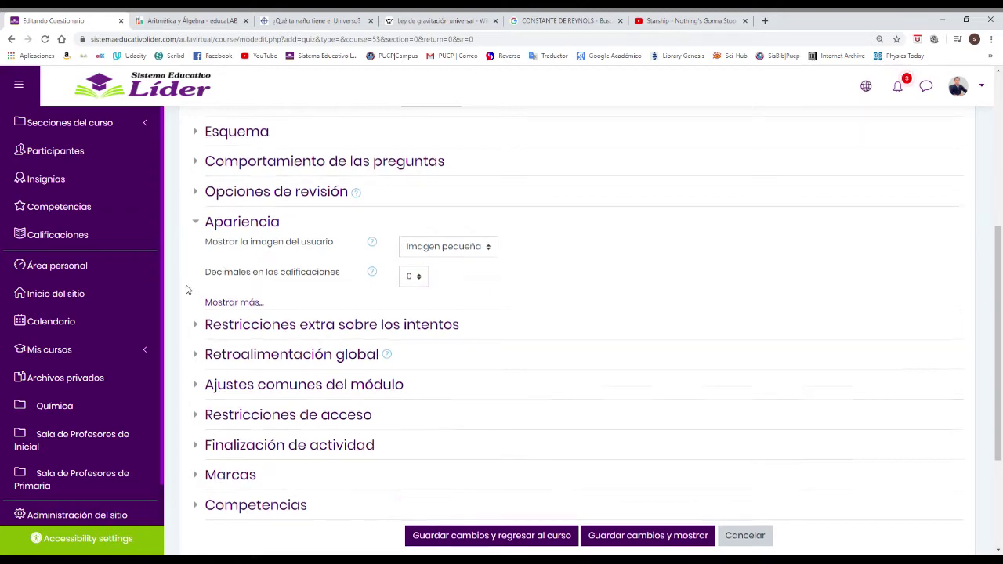
- Look through the remaining quiz settings: extra attempt restrictions, overall feedback, activity completion and competencies, leaving the expected completion date disabled
{"action": "scroll", "coordinate": [270, 294], "scroll_direction": "down", "scroll_amount": 2}
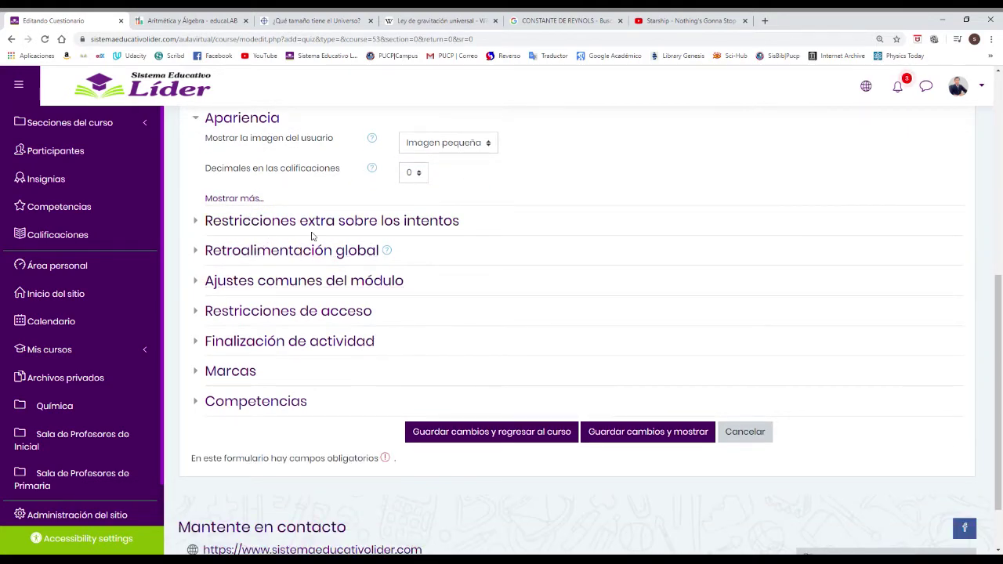
{"action": "left_click", "coordinate": [355, 227]}
{"action": "left_click", "coordinate": [357, 228]}
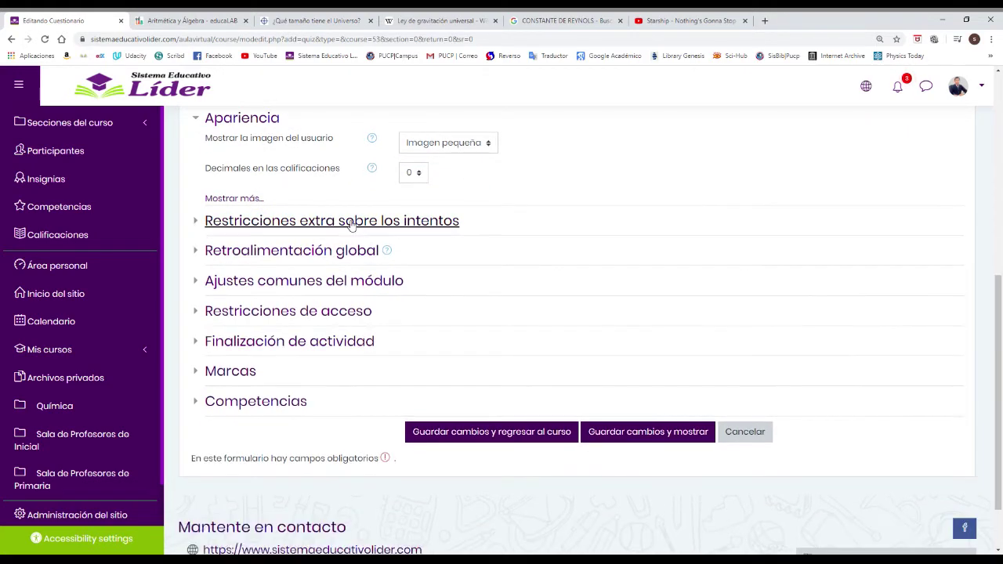
{"action": "left_click", "coordinate": [304, 252]}
{"action": "left_click", "coordinate": [305, 251]}
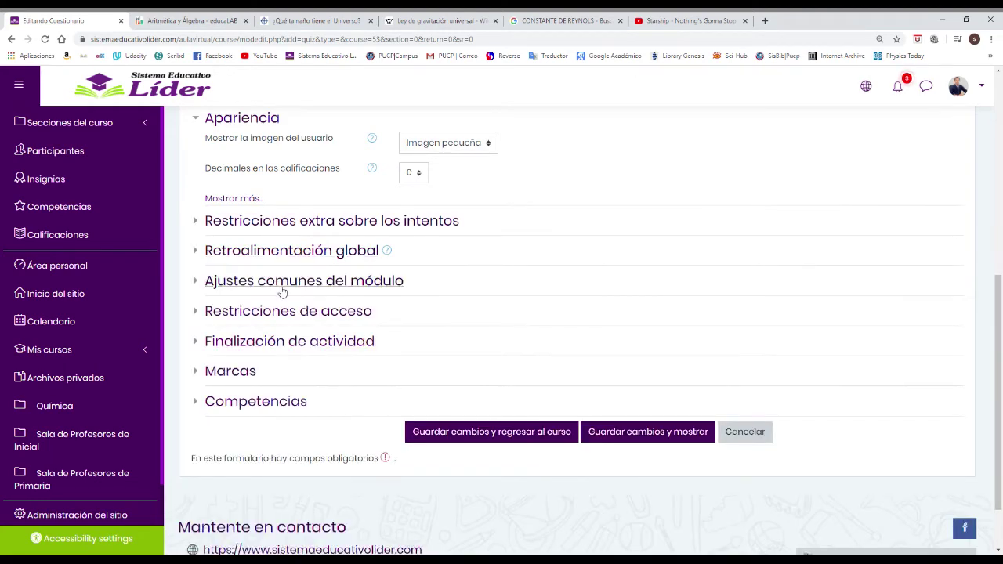
{"action": "left_click", "coordinate": [279, 344]}
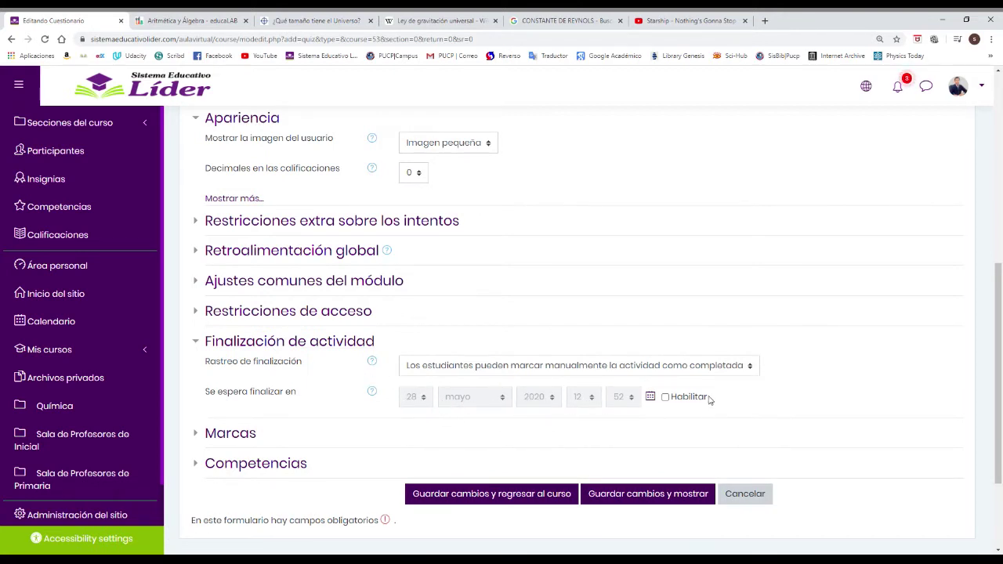
{"action": "left_click", "coordinate": [665, 397]}
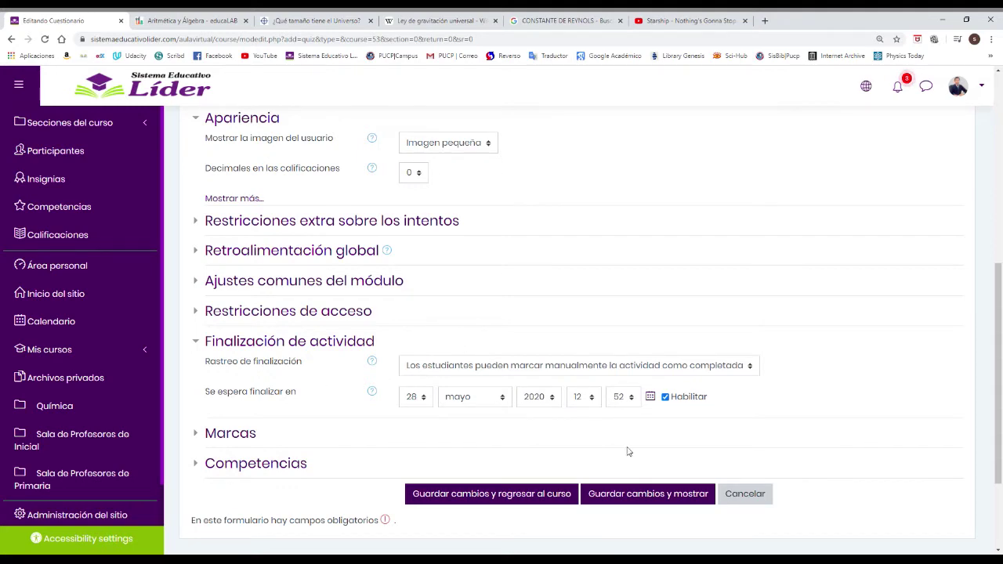
{"action": "left_click", "coordinate": [666, 397]}
{"action": "scroll", "coordinate": [470, 353], "scroll_direction": "down", "scroll_amount": 2}
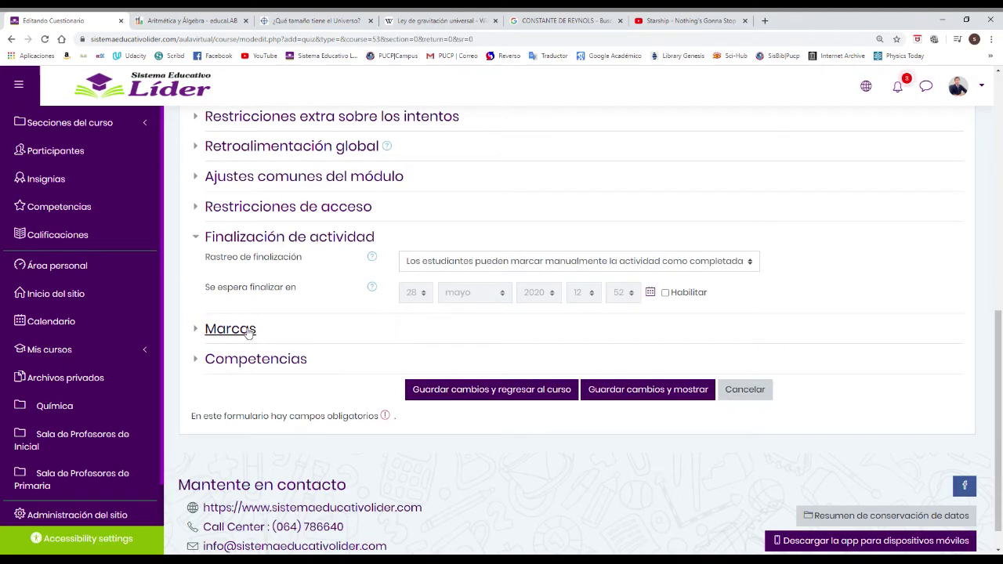
{"action": "left_click", "coordinate": [246, 362]}
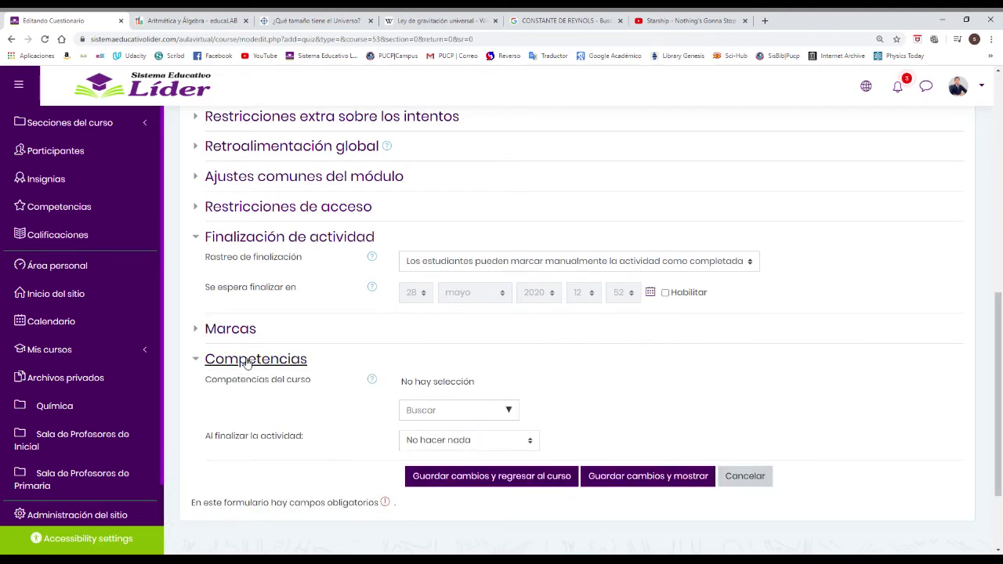
{"action": "left_click", "coordinate": [246, 362]}
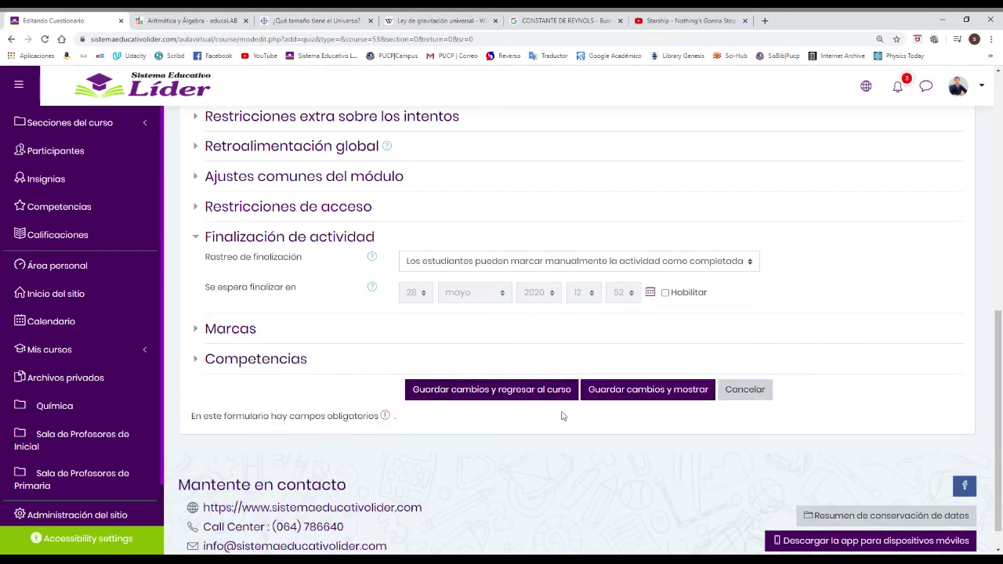
- Save the quiz settings, display the quiz and open it for question editing
{"action": "left_click", "coordinate": [639, 398]}
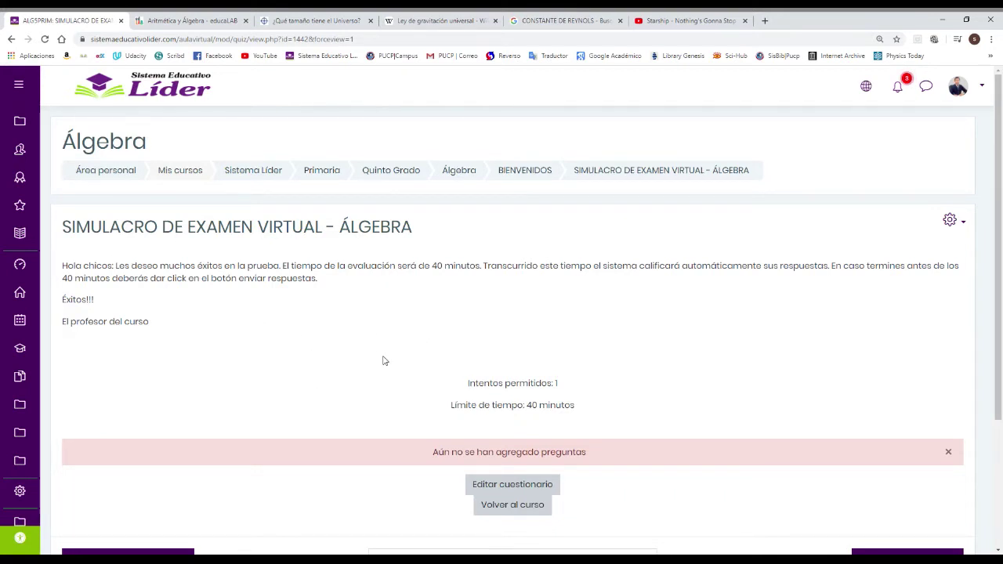
{"action": "scroll", "coordinate": [456, 374], "scroll_direction": "down", "scroll_amount": 1}
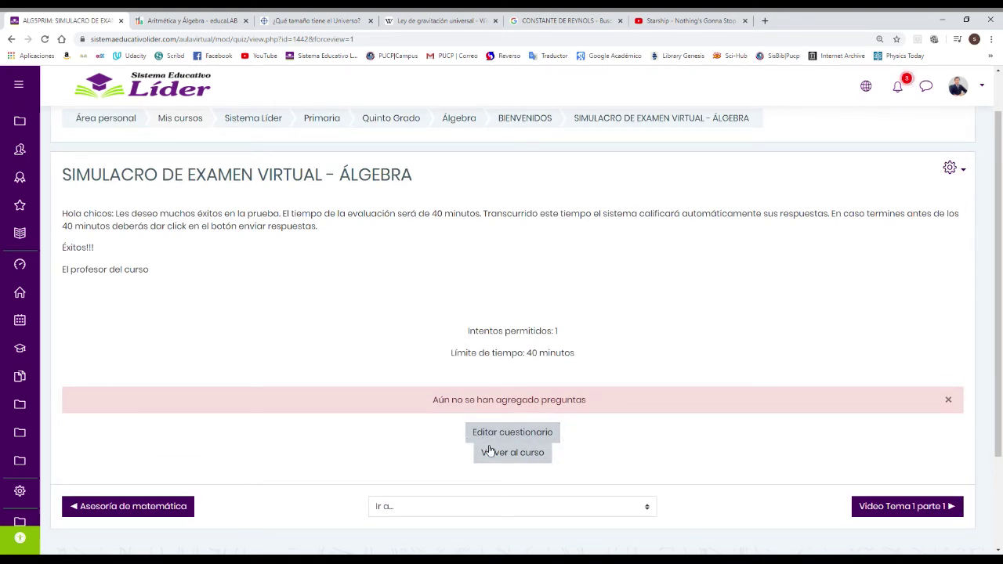
{"action": "left_click", "coordinate": [540, 435]}
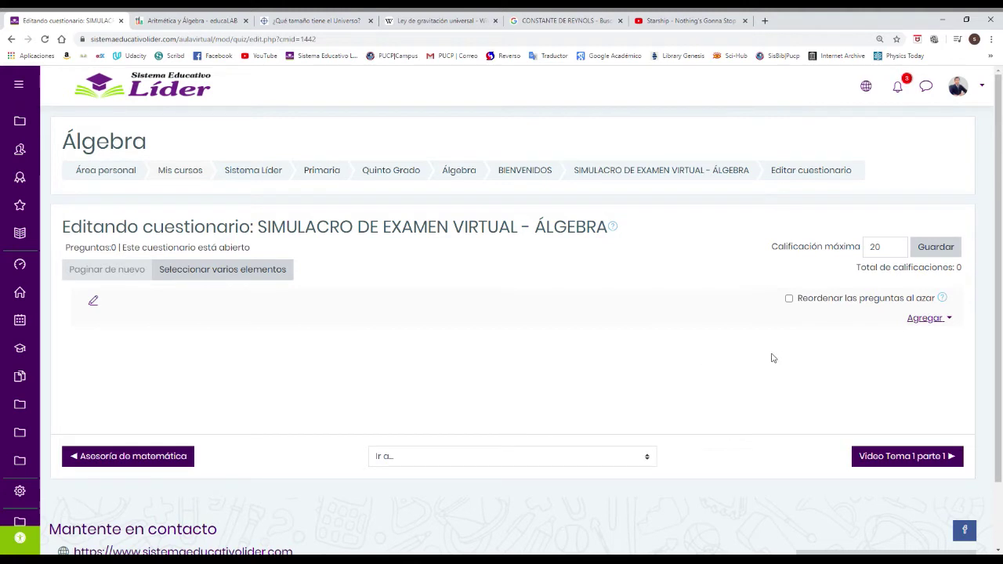
- Enable random reordering of the questions and add a new question of type "Opción múltiple" to the quiz
{"action": "left_click", "coordinate": [790, 300]}
{"action": "left_click", "coordinate": [935, 322]}
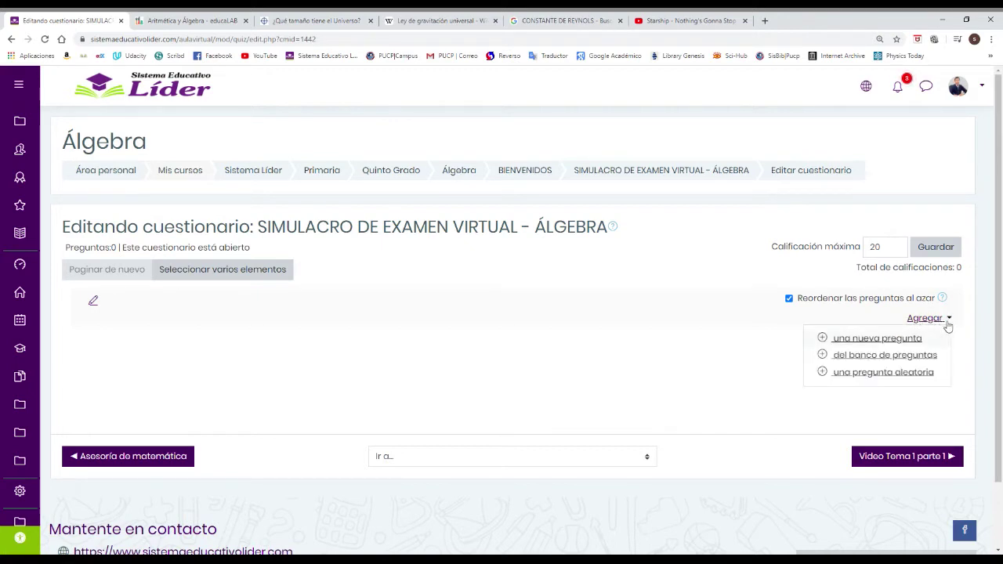
{"action": "left_click", "coordinate": [854, 340]}
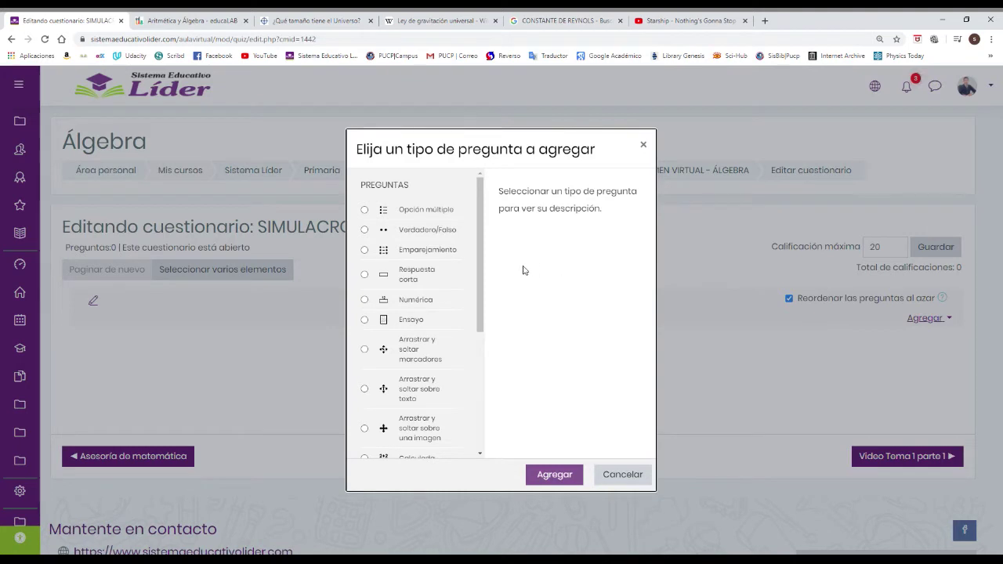
{"action": "left_click", "coordinate": [365, 211]}
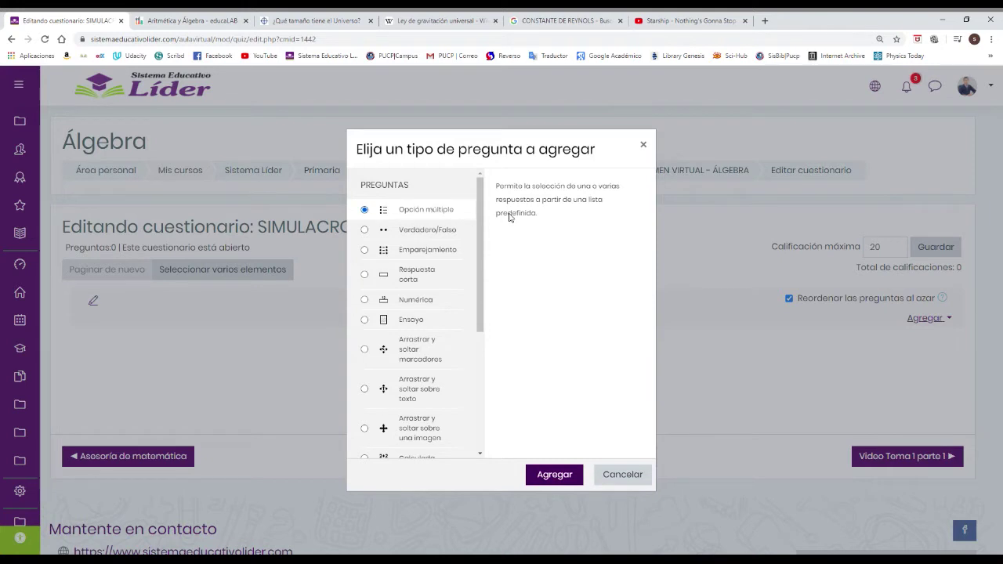
{"action": "double_click", "coordinate": [397, 210]}
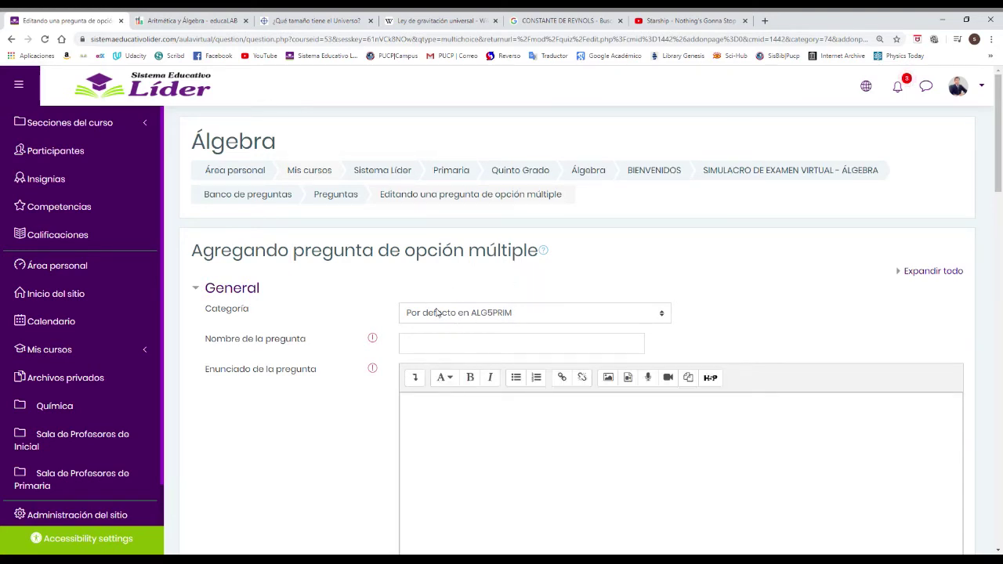
- Name the new multiple-choice question "Pregunta de cálculo"
{"action": "left_click", "coordinate": [521, 343]}
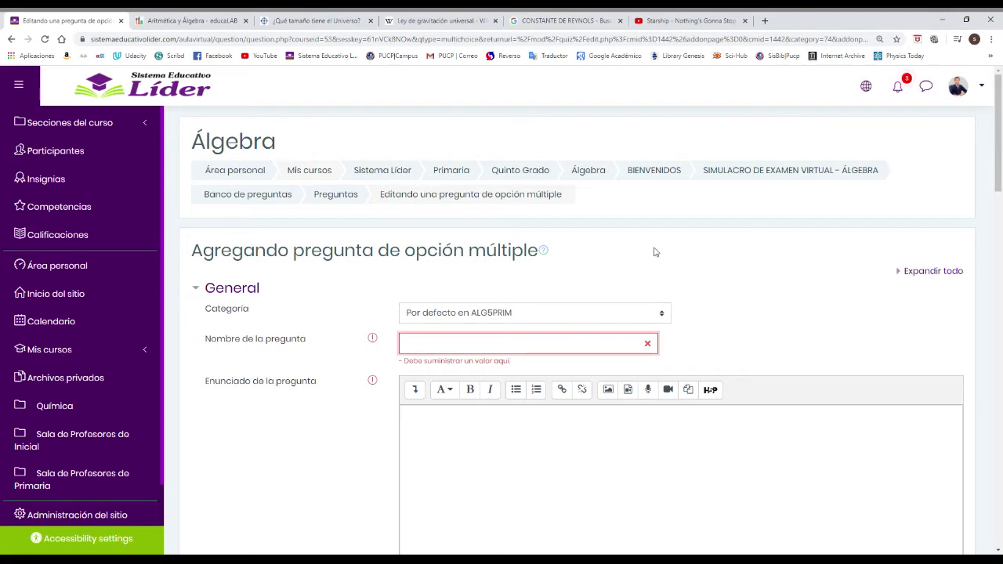
{"action": "type", "text": "Cal"}
{"action": "key", "text": "BackSpace"}
{"action": "key", "text": "BackSpace"}
{"action": "key", "text": "BackSpace"}
{"action": "key", "text": "BackSpace"}
{"action": "type", "text": "Pregunta de c´la"}
{"action": "type", "text": "lculo"}
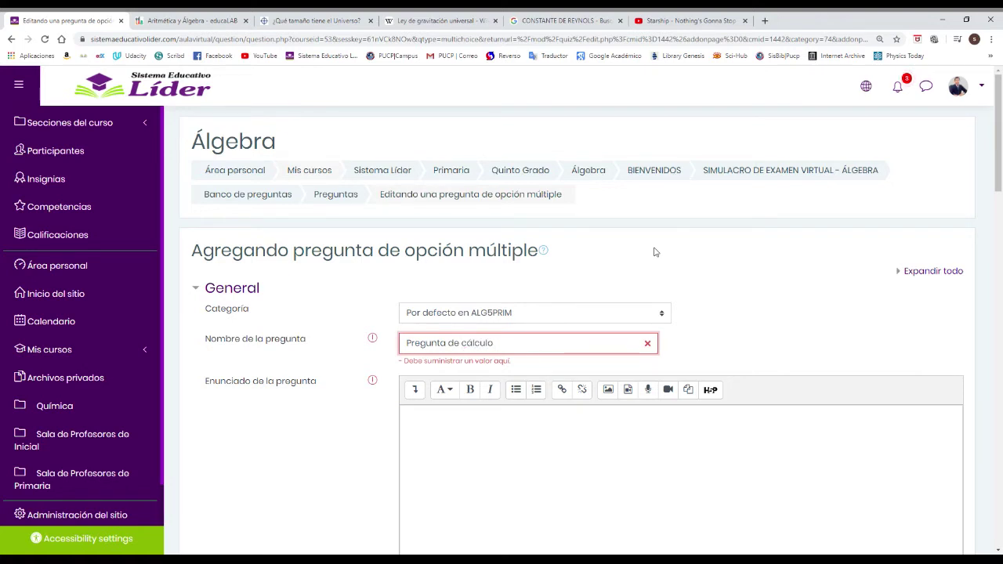
- Extend the question name to "Pregunta de cálculo 1 -Álgebra"
{"action": "type", "text": " 1 -A"}
{"action": "key", "text": "BackSpace"}
{"action": "type", "text": "Ág"}
{"action": "type", "text": "ebra"}
{"action": "type", "text": "l"}
- Insert the expression "A = 50 – 16 + 22 + 70 – 15" in the question statement with an empty line above it
{"action": "left_click", "coordinate": [533, 467]}
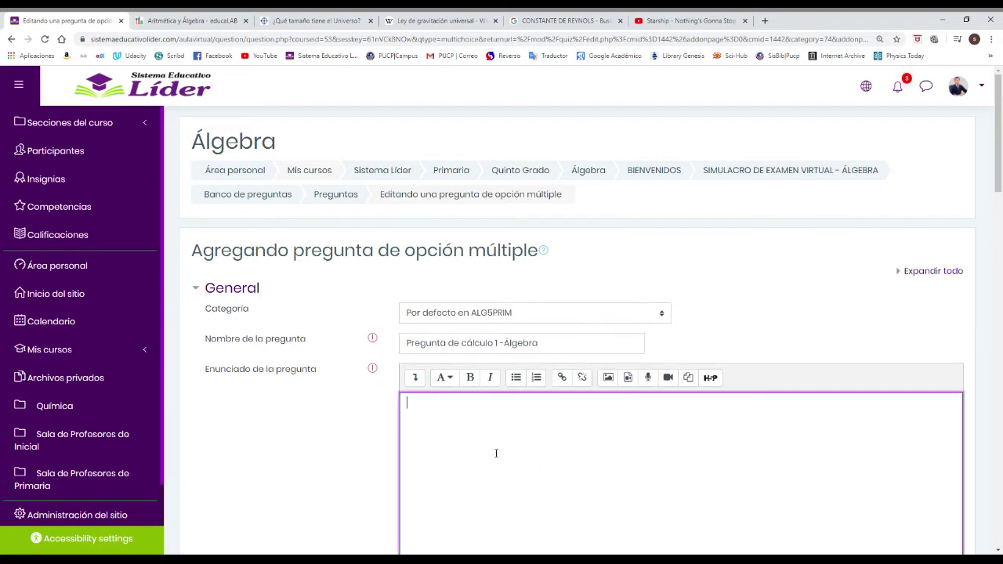
{"action": "scroll", "coordinate": [340, 412], "scroll_direction": "down", "scroll_amount": 1}
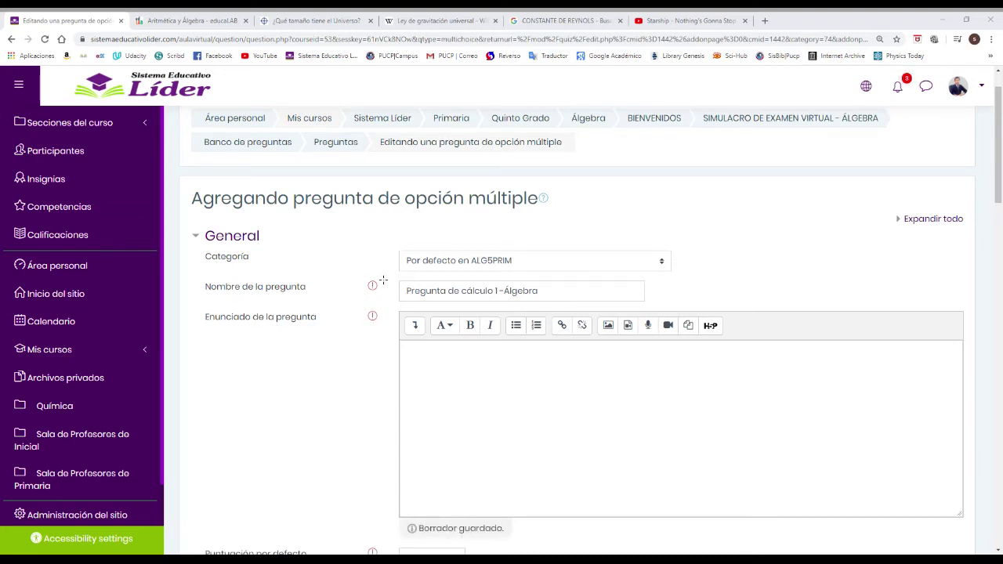
{"action": "key", "text": "alt+Tab"}
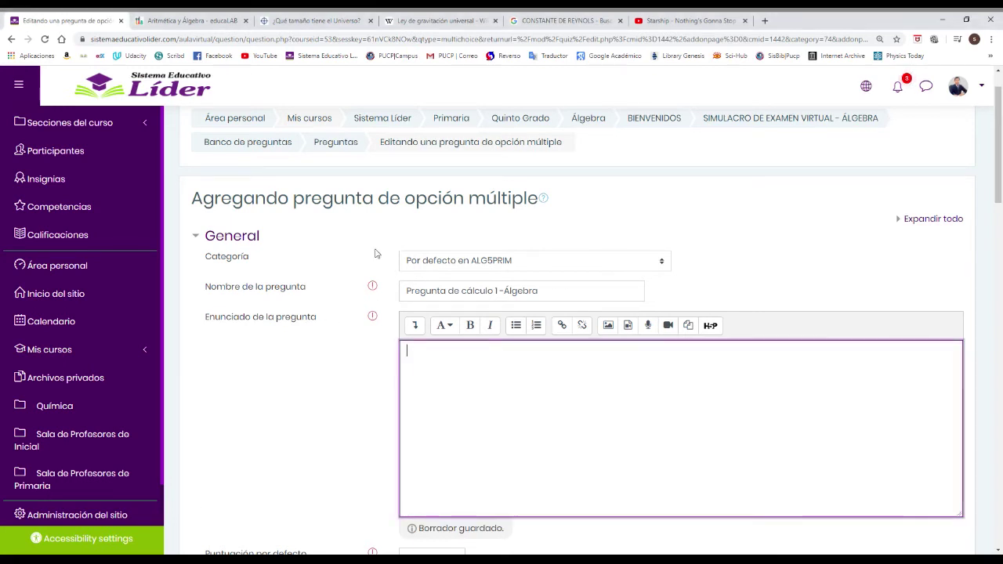
{"action": "type", "text": "A = 50 – 16 + 22 + 70 – 15"}
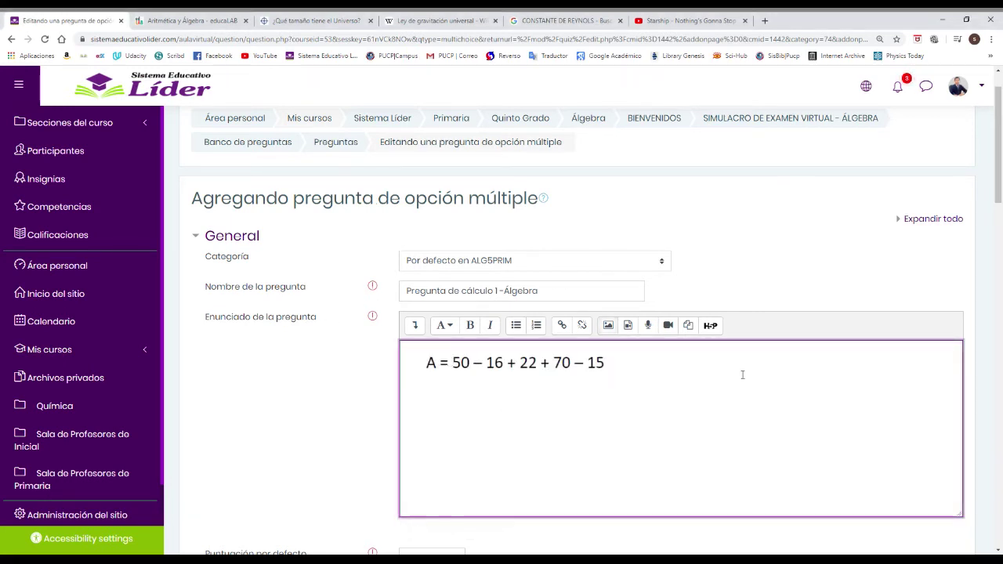
{"action": "key", "text": "Return"}
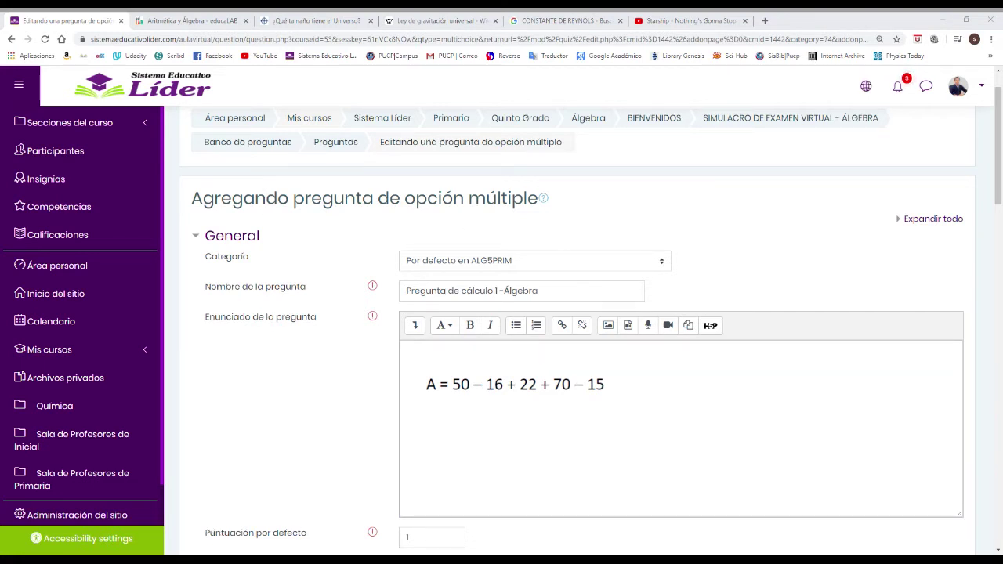
- Try to place the sentence "Determina el valor de A + 4, si:" above the expression and close the gap between them
{"action": "left_click", "coordinate": [476, 353]}
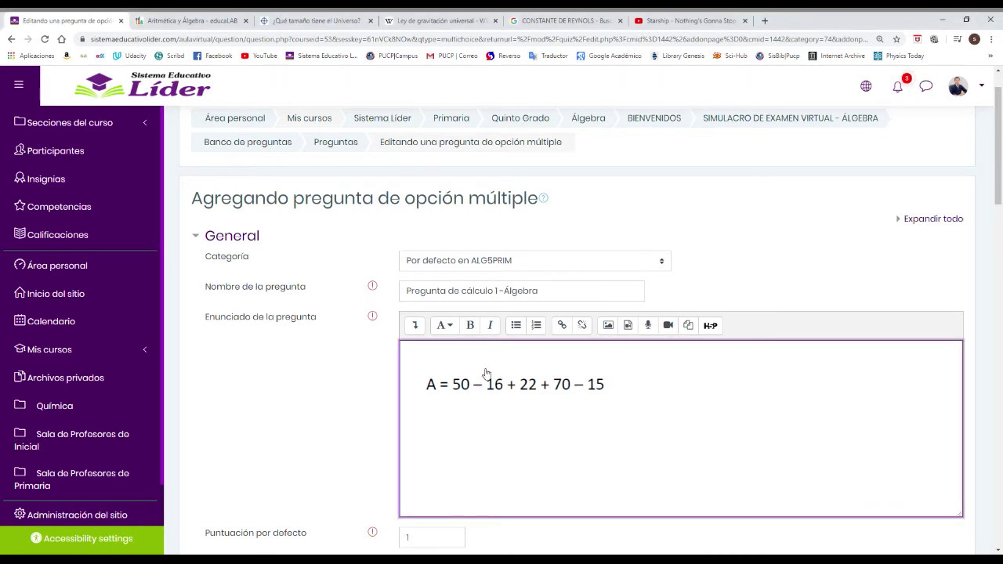
{"action": "type", "text": "Determina el valor de A + 4, si:"}
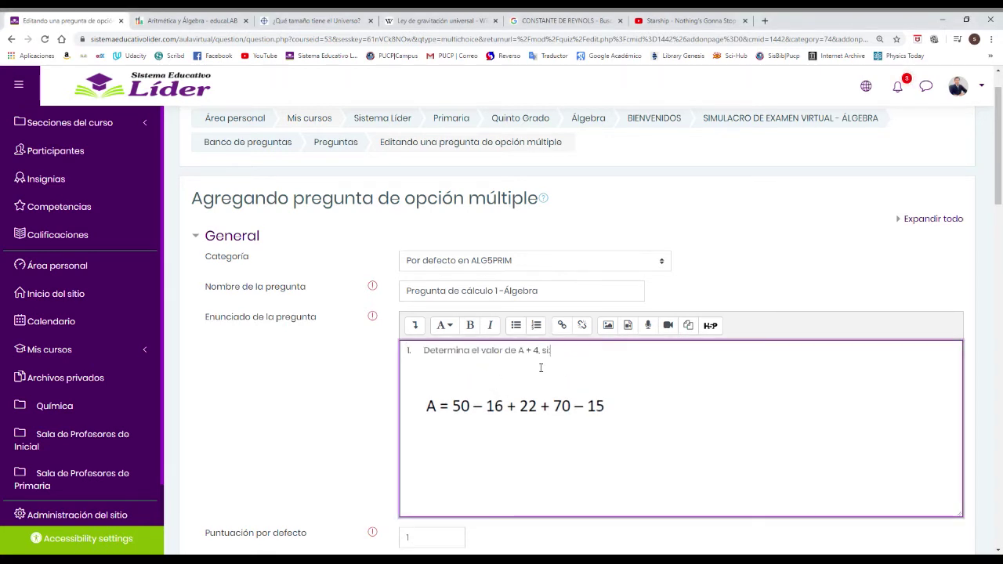
{"action": "key", "text": "BackSpace"}
{"action": "key", "text": "Delete"}
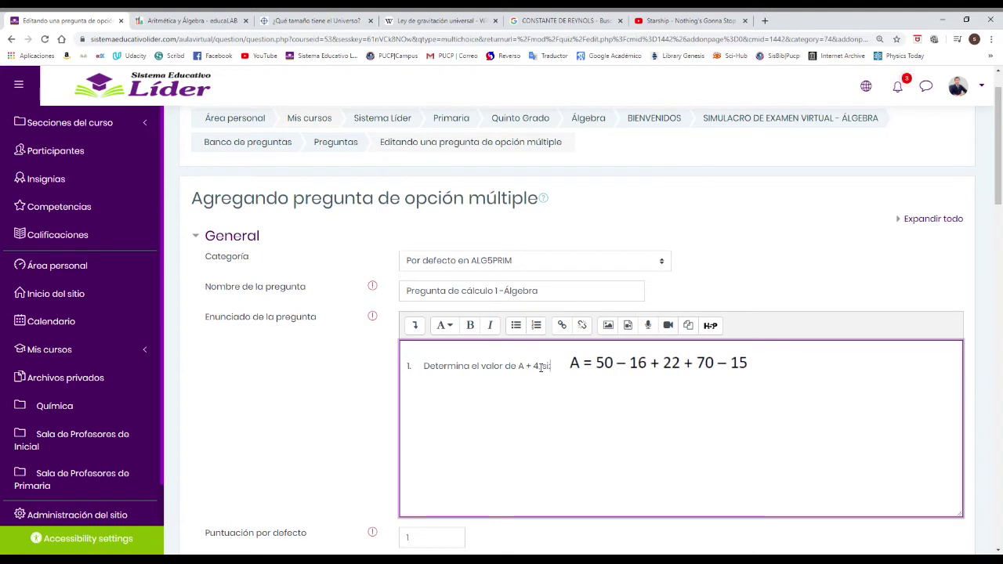
- Clear the expression from the statement, leaving only "Determina el valor de A + 4, si:" without its list number
{"action": "left_click", "coordinate": [635, 362]}
{"action": "key", "text": "Delete"}
{"action": "key", "text": "ctrl+v"}
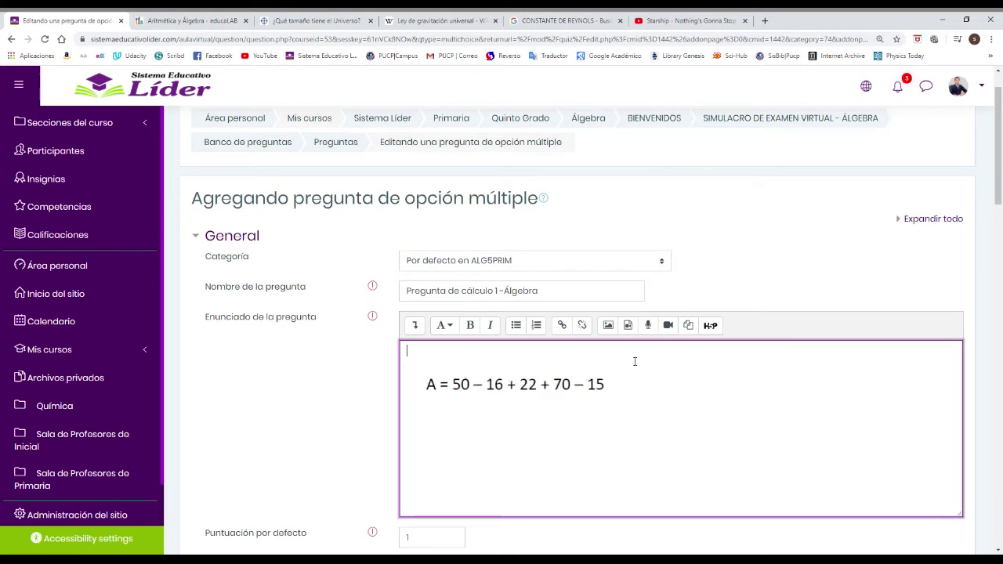
{"action": "key", "text": "Delete"}
{"action": "key", "text": "ctrl+z"}
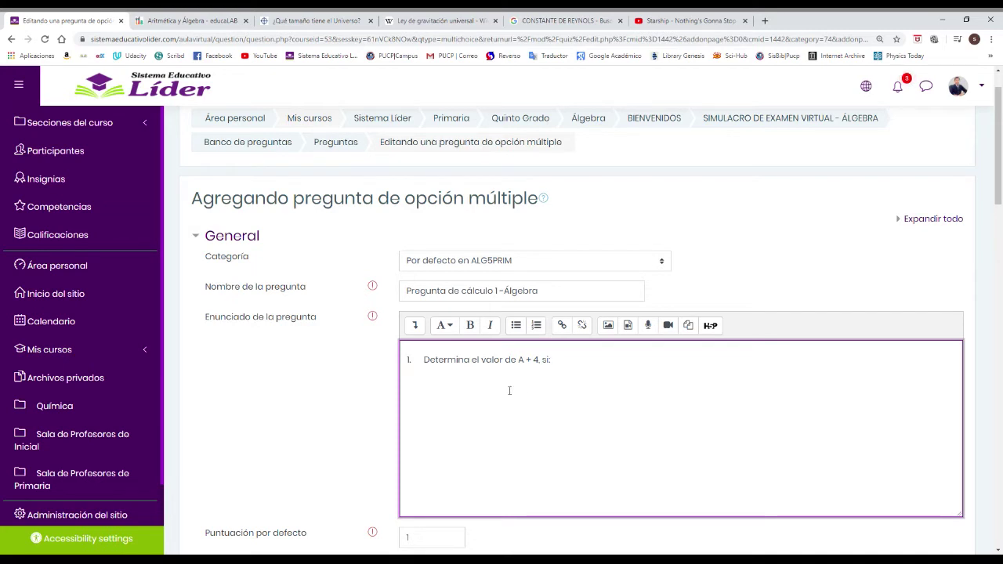
{"action": "key", "text": "BackSpace"}
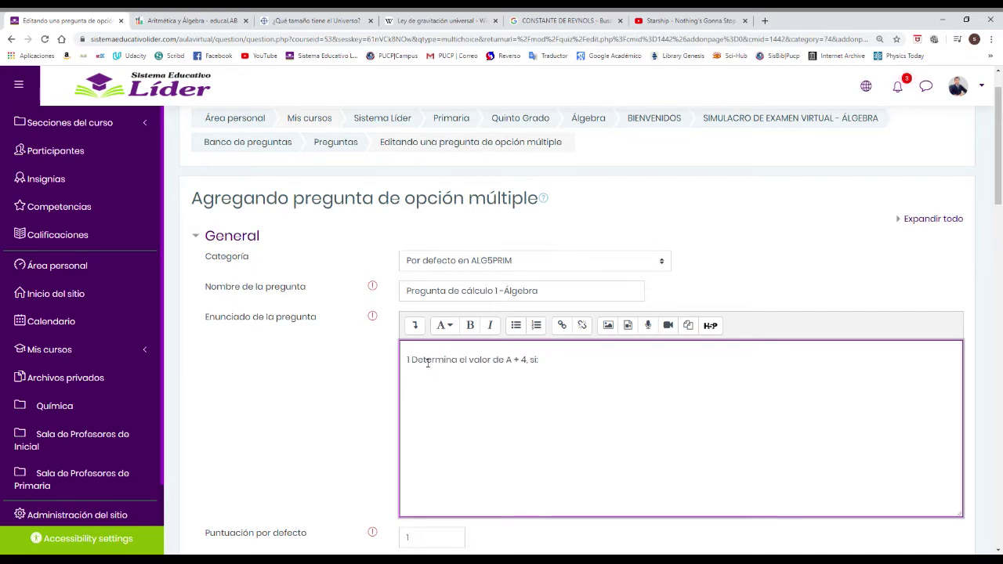
{"action": "left_click", "coordinate": [567, 365]}
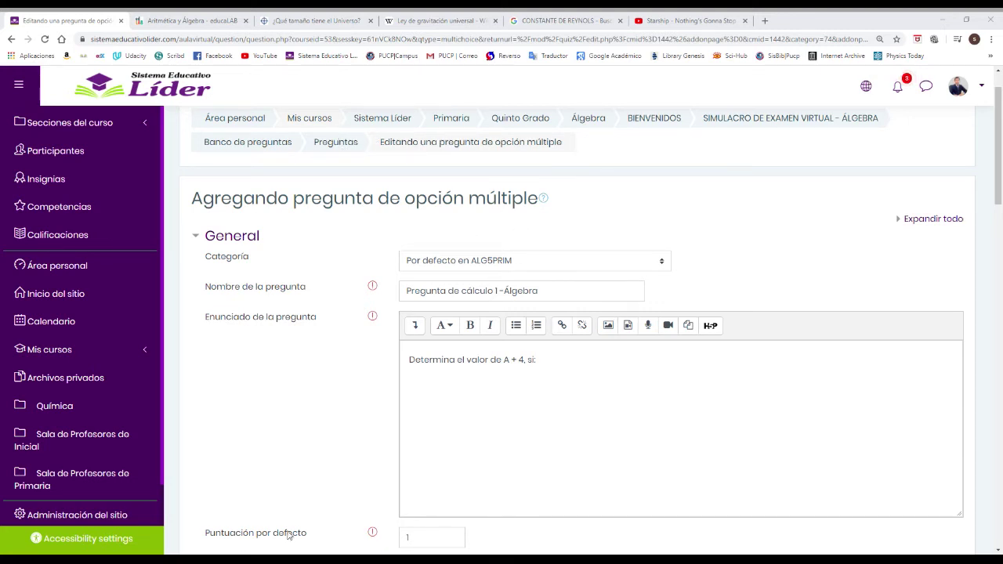
- Insert the expression "A = 50 – 16 + 22 + 70 – 15" below the sentence in the question statement
{"action": "left_click", "coordinate": [537, 446]}
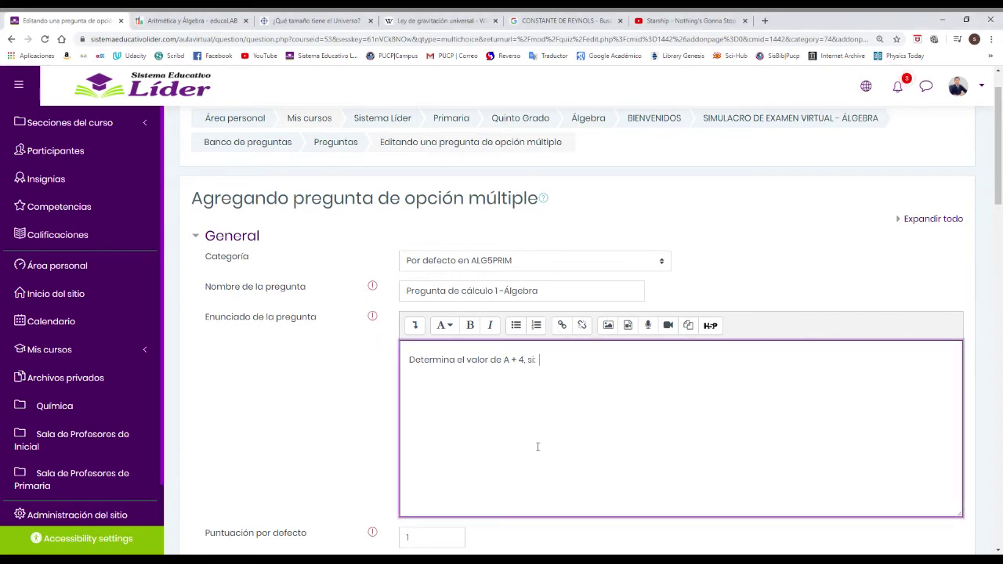
{"action": "type", "text": "A = 50 – 16 + 22 + 70 – 15"}
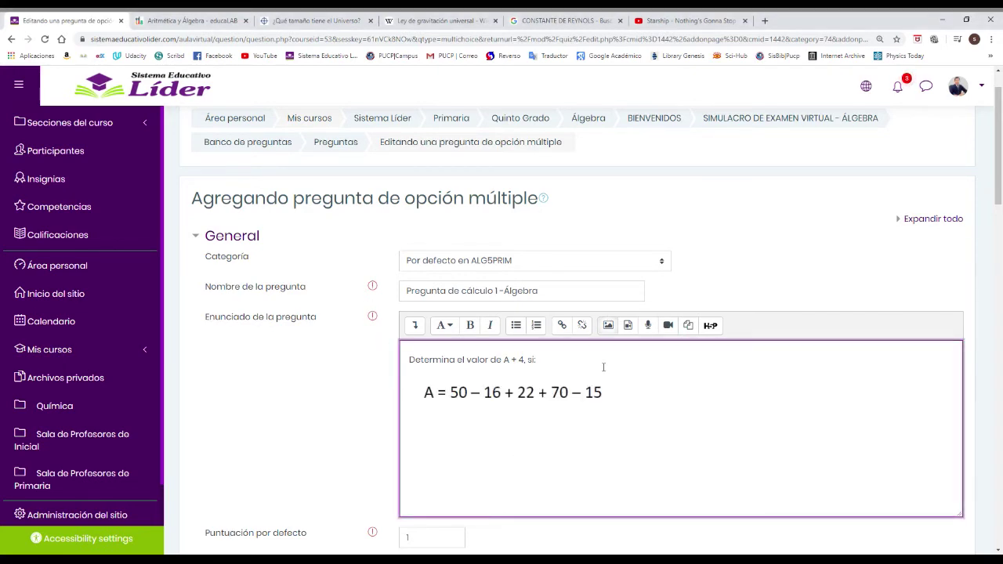
{"action": "left_click", "coordinate": [295, 416]}
- Review the completed question statement and the default score setting
{"action": "scroll", "coordinate": [297, 414], "scroll_direction": "down", "scroll_amount": 1}
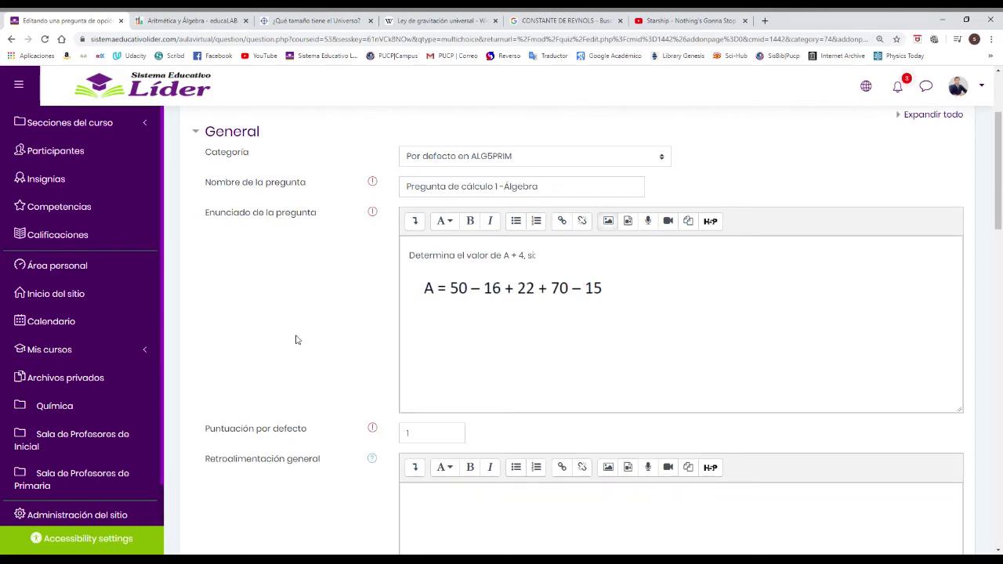
{"action": "scroll", "coordinate": [297, 340], "scroll_direction": "down", "scroll_amount": 2}
{"action": "scroll", "coordinate": [306, 302], "scroll_direction": "up", "scroll_amount": 1}
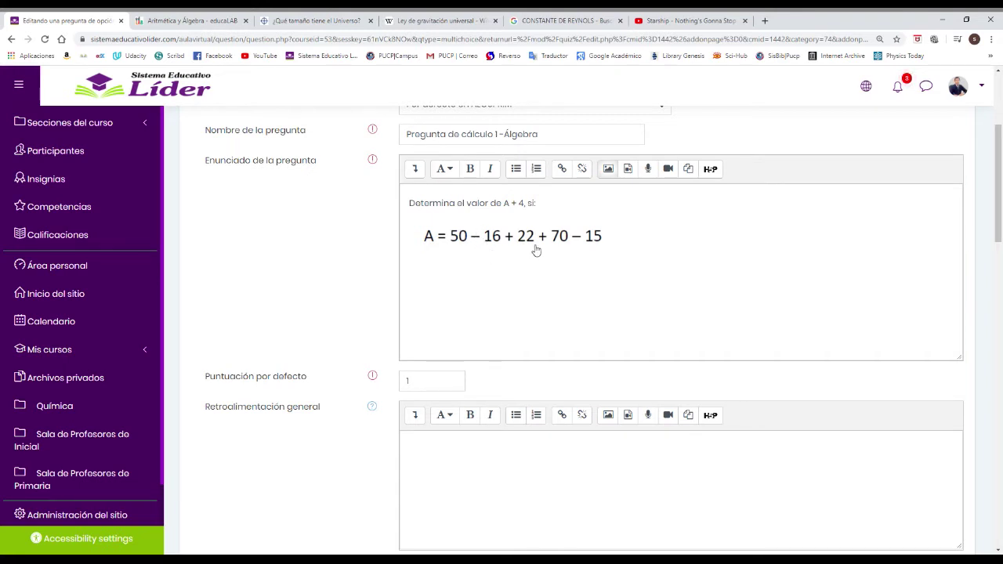
{"action": "left_click", "coordinate": [453, 388]}
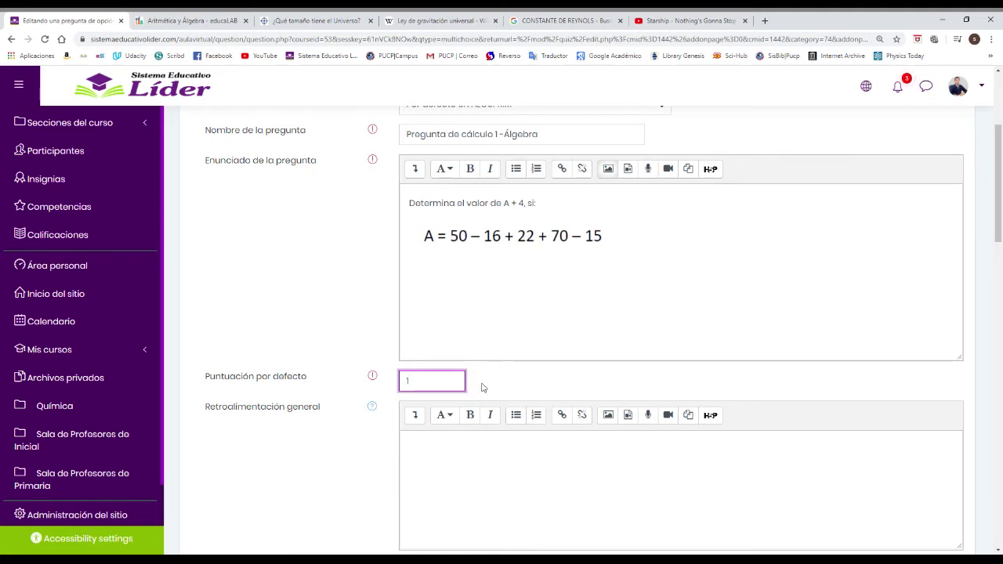
{"action": "left_click", "coordinate": [485, 385]}
{"action": "scroll", "coordinate": [483, 384], "scroll_direction": "down", "scroll_amount": 1}
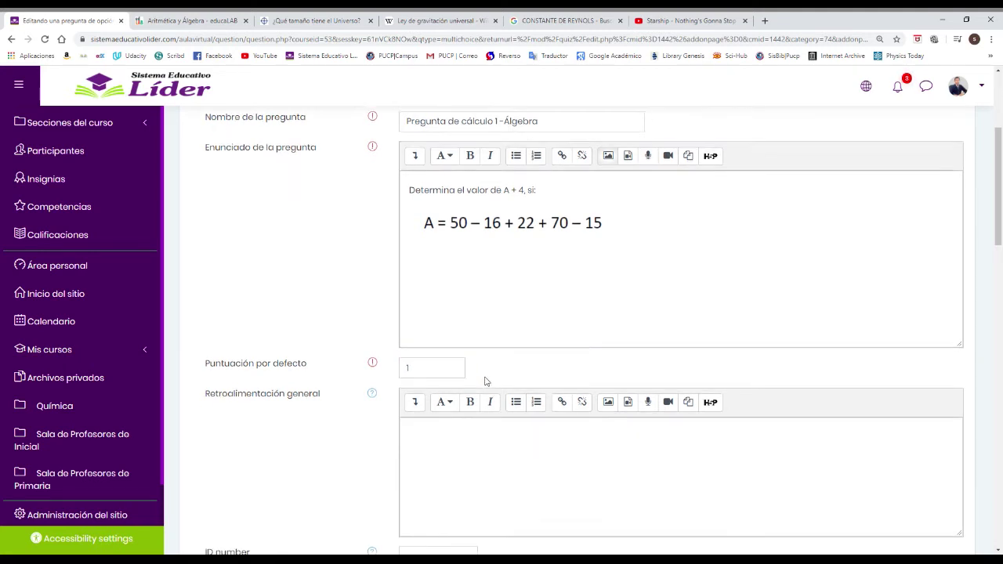
- Examine the general feedback field together with the question statement and default score, leaving the feedback empty
{"action": "left_click", "coordinate": [448, 359]}
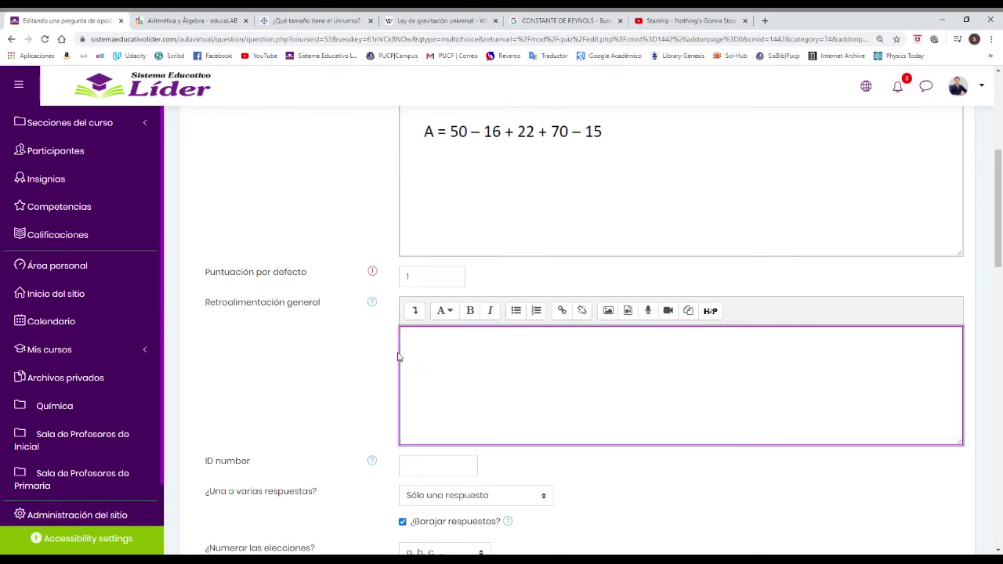
{"action": "scroll", "coordinate": [340, 348], "scroll_direction": "down", "scroll_amount": 1}
{"action": "left_click", "coordinate": [325, 323]}
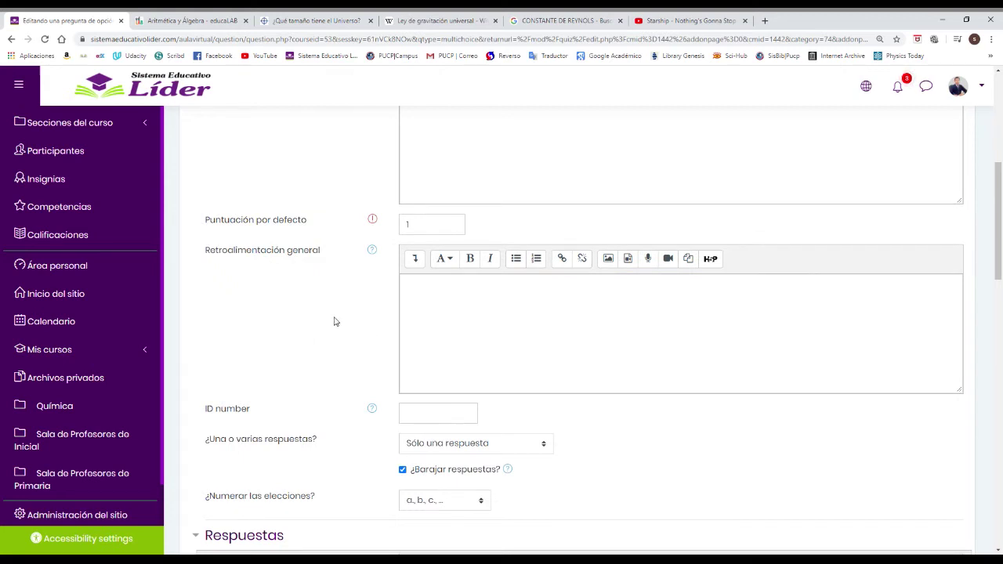
{"action": "left_click", "coordinate": [423, 298]}
{"action": "scroll", "coordinate": [428, 309], "scroll_direction": "up", "scroll_amount": 2}
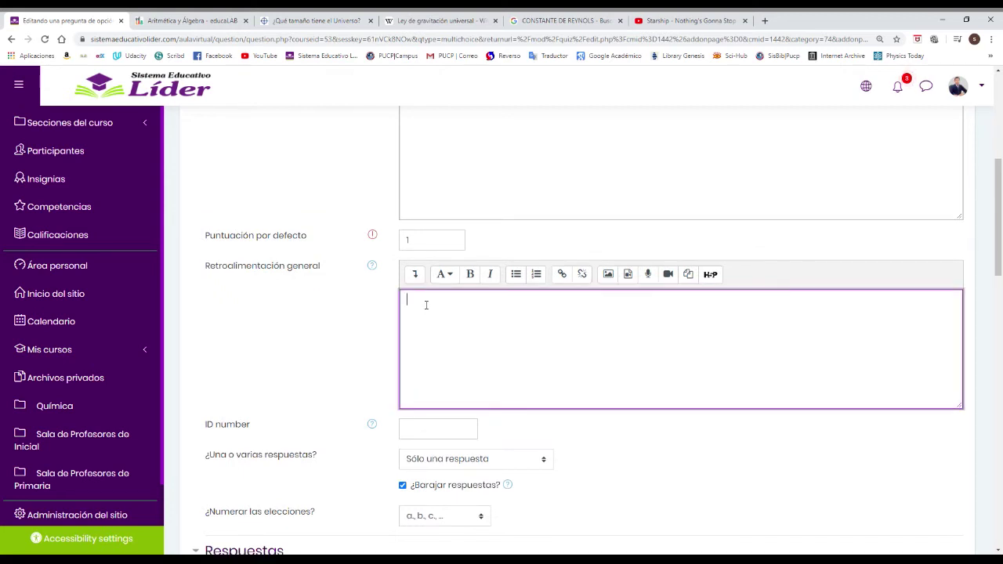
{"action": "scroll", "coordinate": [421, 376], "scroll_direction": "down", "scroll_amount": 1}
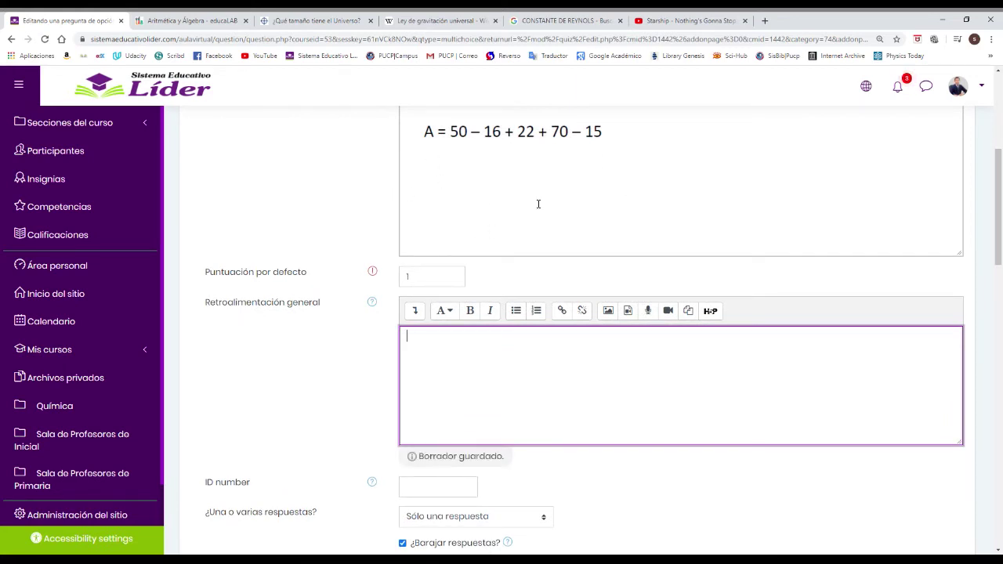
{"action": "scroll", "coordinate": [499, 173], "scroll_direction": "up", "scroll_amount": 1}
{"action": "left_click", "coordinate": [334, 220]}
{"action": "scroll", "coordinate": [334, 219], "scroll_direction": "down", "scroll_amount": 2}
{"action": "left_click", "coordinate": [433, 308]}
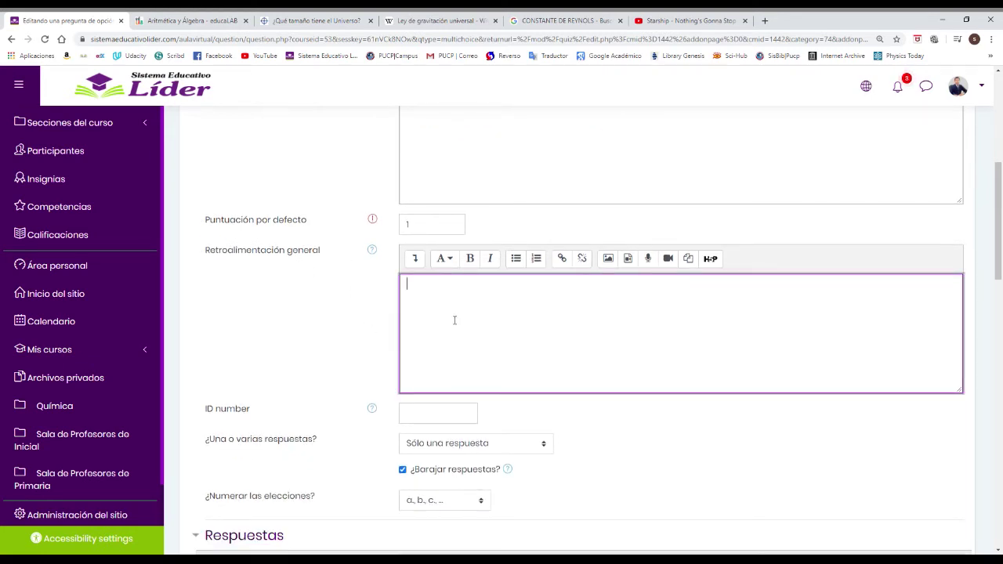
{"action": "left_click", "coordinate": [324, 321]}
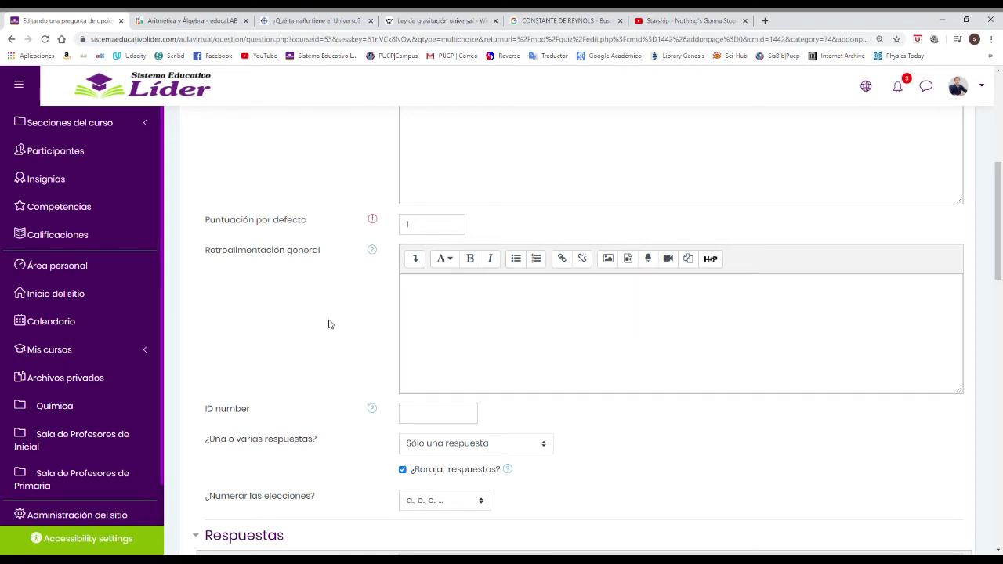
{"action": "left_click", "coordinate": [461, 315]}
{"action": "left_click", "coordinate": [284, 315]}
{"action": "scroll", "coordinate": [287, 313], "scroll_direction": "up", "scroll_amount": 3}
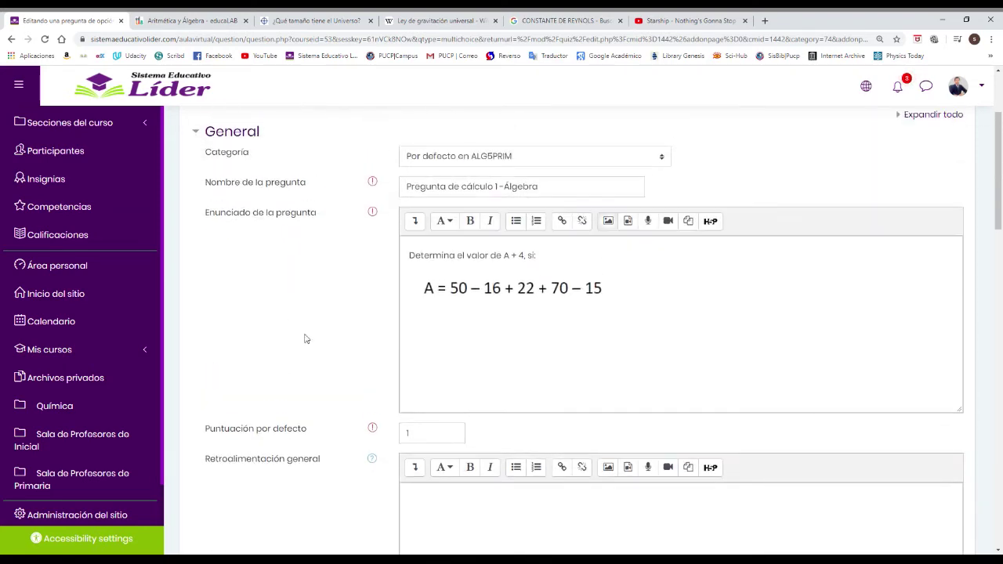
{"action": "scroll", "coordinate": [370, 419], "scroll_direction": "down", "scroll_amount": 2}
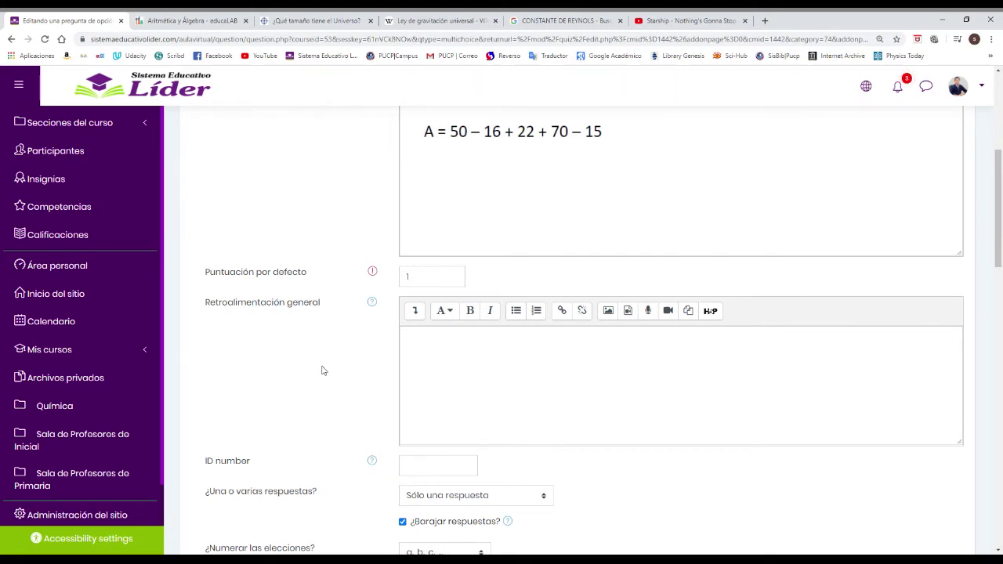
{"action": "scroll", "coordinate": [325, 371], "scroll_direction": "up", "scroll_amount": 2}
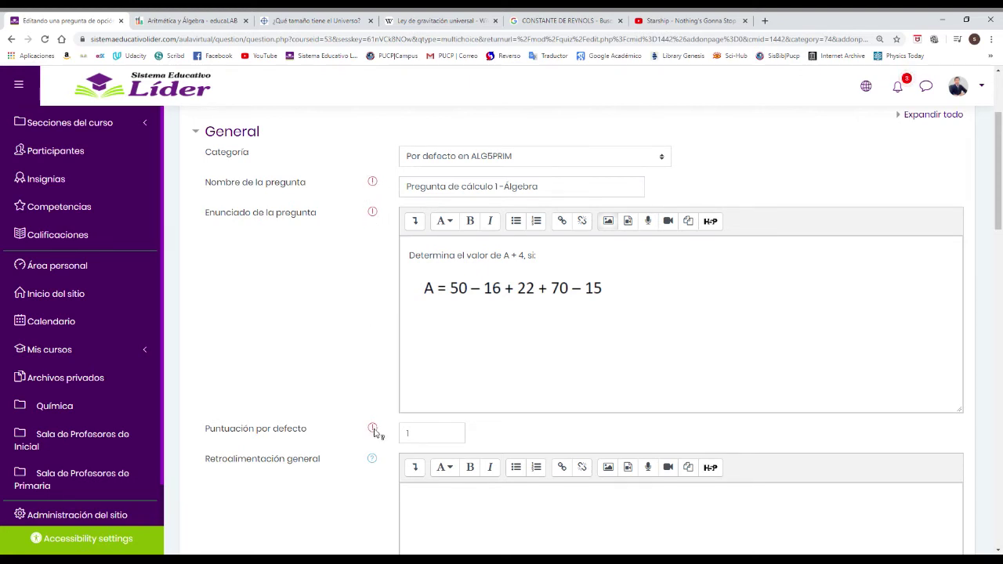
- Examine the settings for one or several answers, answer shuffling and choice numbering, keeping "Sólo una respuesta" and "a., b., c., ..."
{"action": "scroll", "coordinate": [335, 264], "scroll_direction": "down", "scroll_amount": 3}
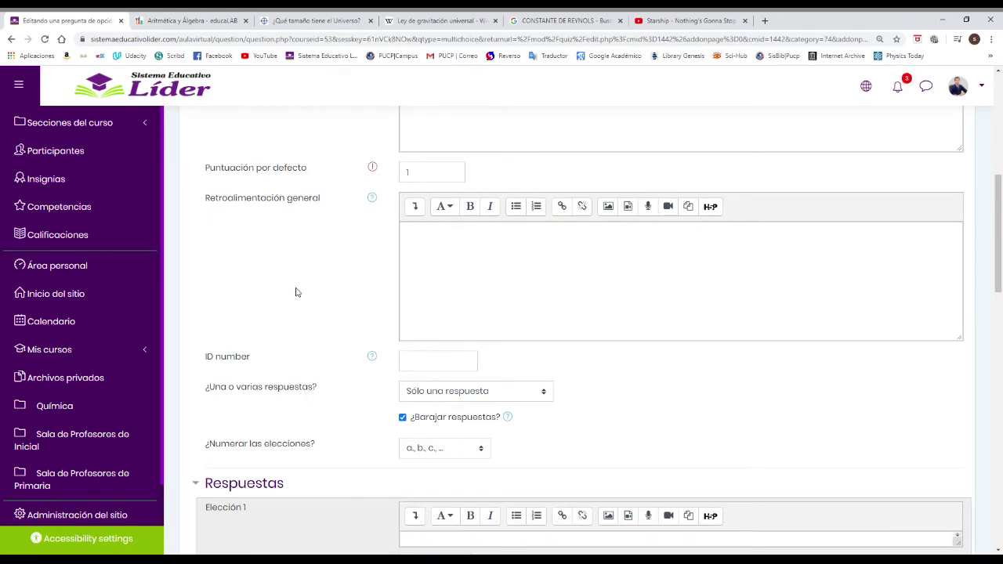
{"action": "scroll", "coordinate": [309, 302], "scroll_direction": "down", "scroll_amount": 1}
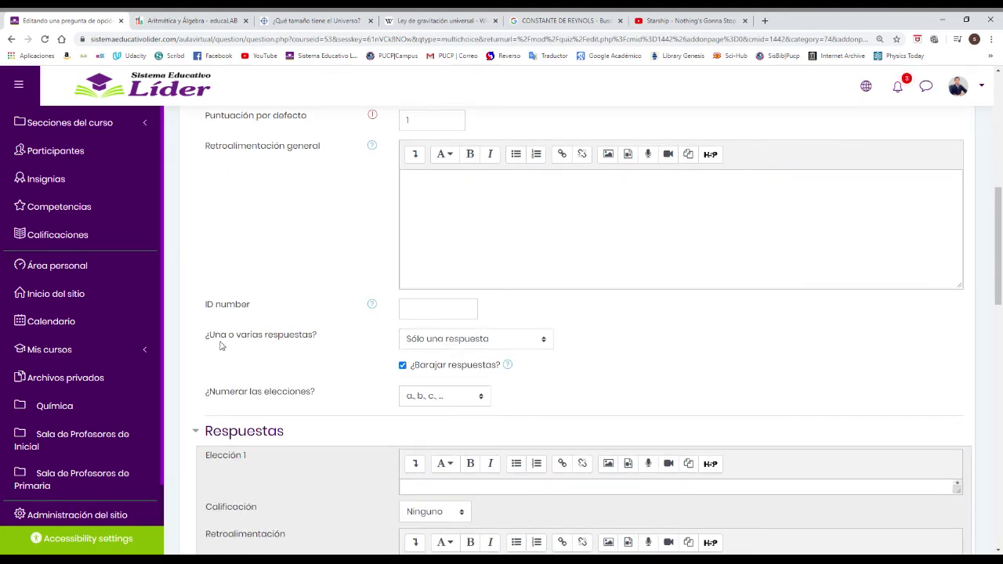
{"action": "left_click", "coordinate": [502, 344]}
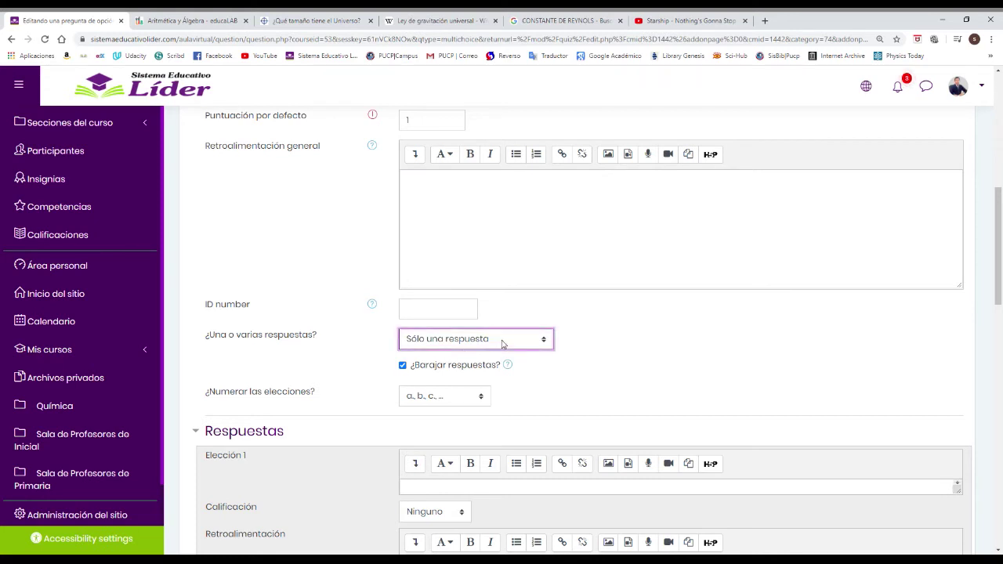
{"action": "left_click", "coordinate": [635, 353]}
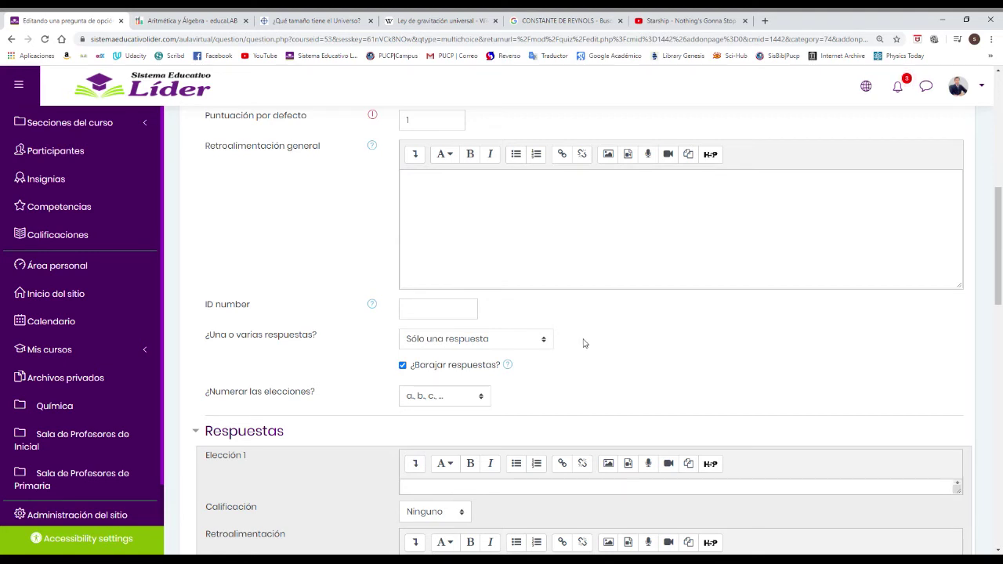
{"action": "left_click", "coordinate": [523, 346]}
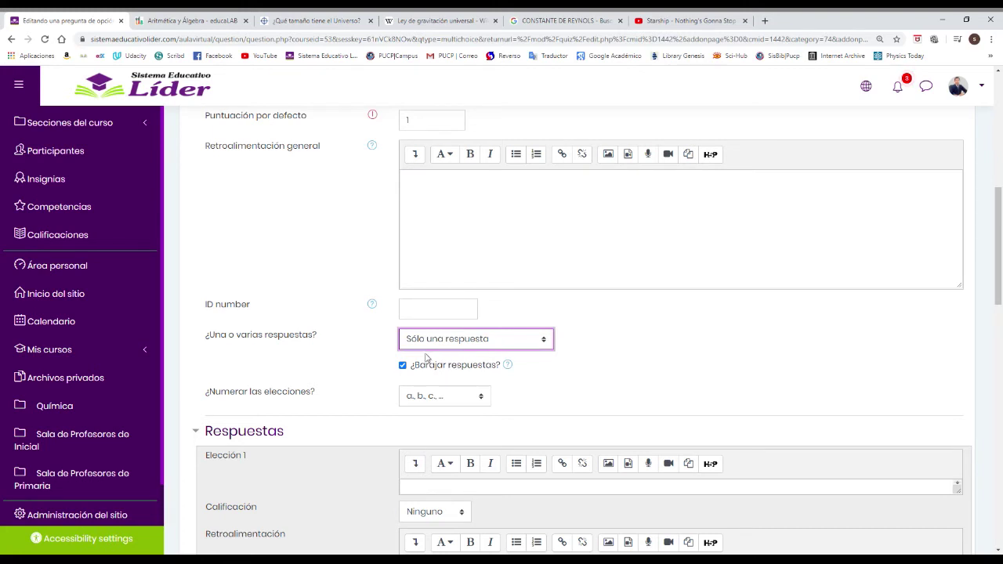
{"action": "left_click", "coordinate": [648, 357]}
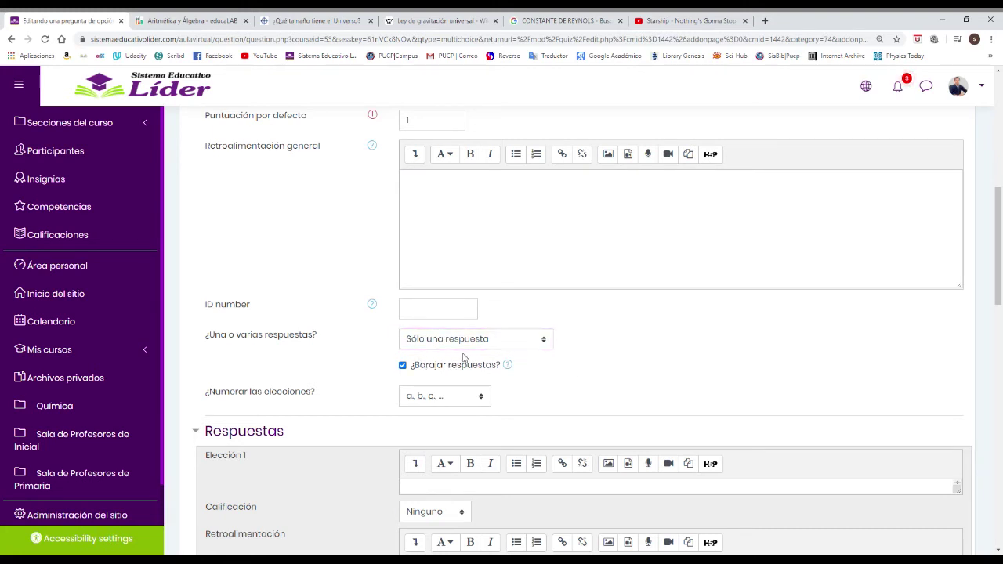
{"action": "scroll", "coordinate": [467, 356], "scroll_direction": "down", "scroll_amount": 1}
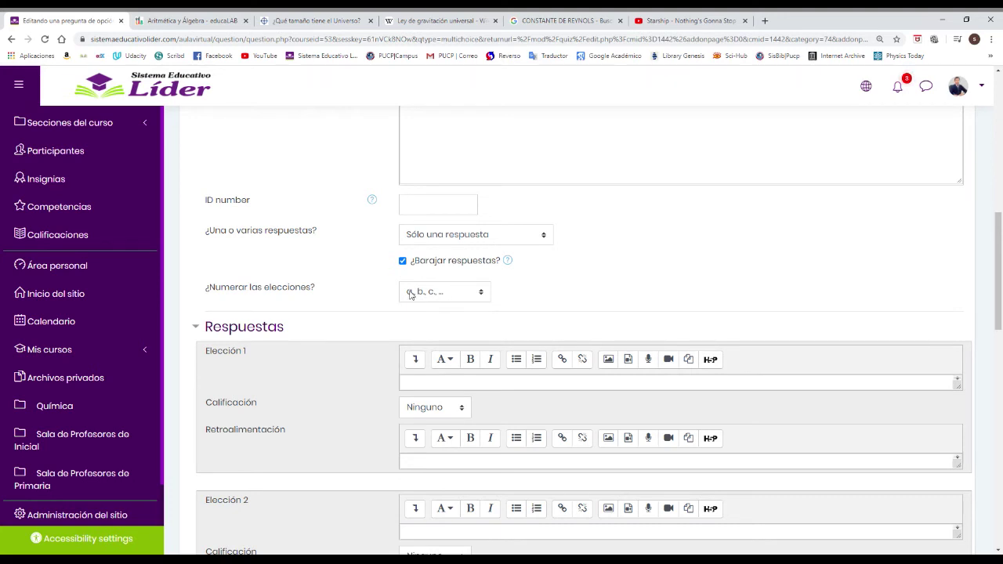
{"action": "left_click", "coordinate": [477, 295]}
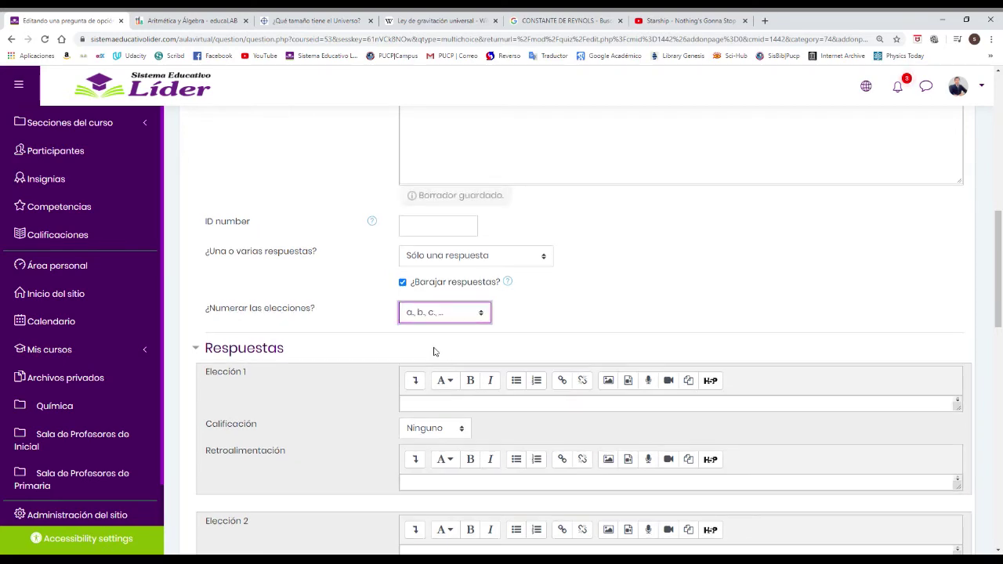
- Enter 111 as the text of answer choice Elección 1, keeping the "a., b., c., ..." choice numbering
{"action": "left_click", "coordinate": [532, 310]}
{"action": "scroll", "coordinate": [387, 336], "scroll_direction": "down", "scroll_amount": 2}
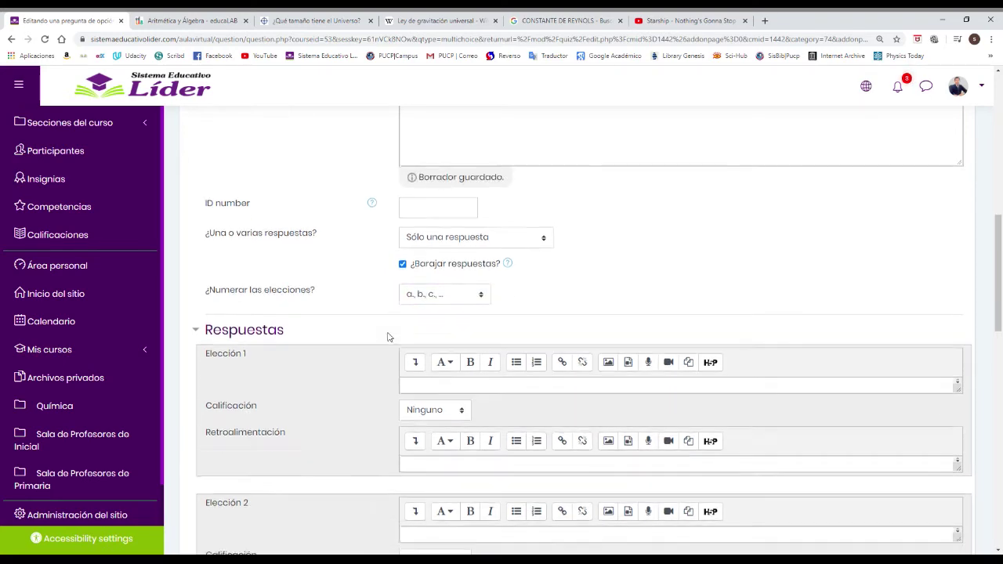
{"action": "scroll", "coordinate": [364, 321], "scroll_direction": "down", "scroll_amount": 1}
{"action": "left_click", "coordinate": [417, 248]}
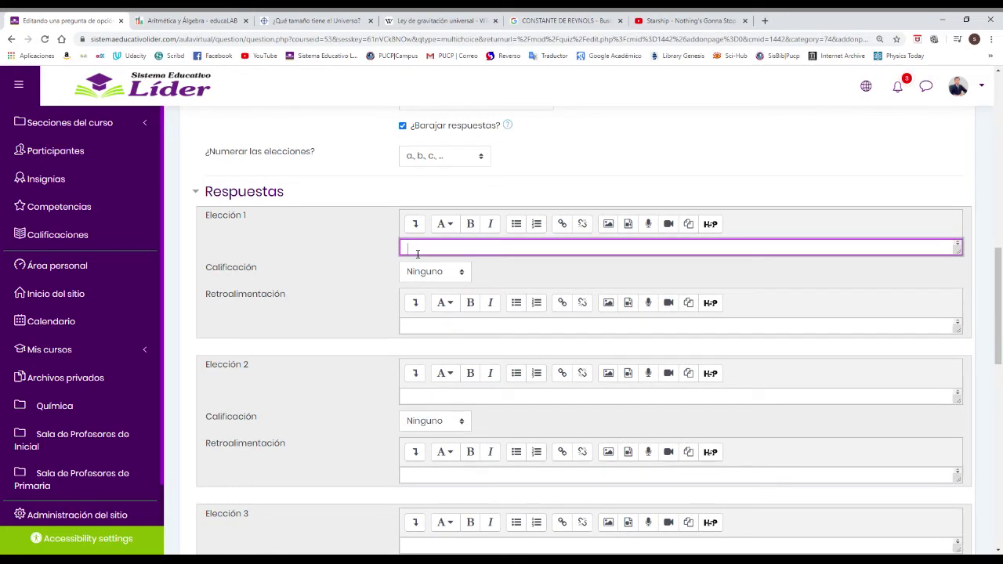
{"action": "left_click", "coordinate": [476, 155]}
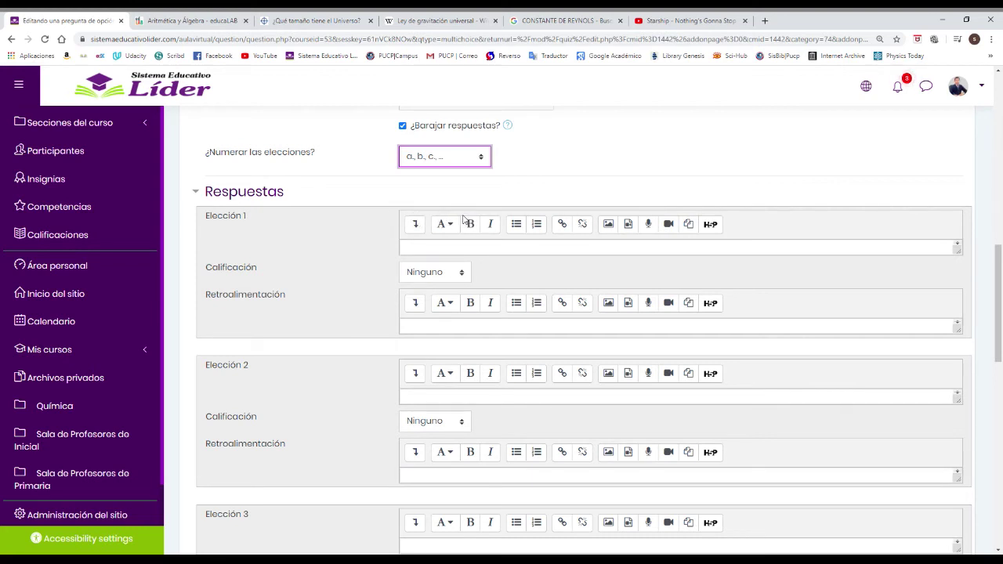
{"action": "left_click", "coordinate": [562, 163]}
{"action": "left_click", "coordinate": [422, 253]}
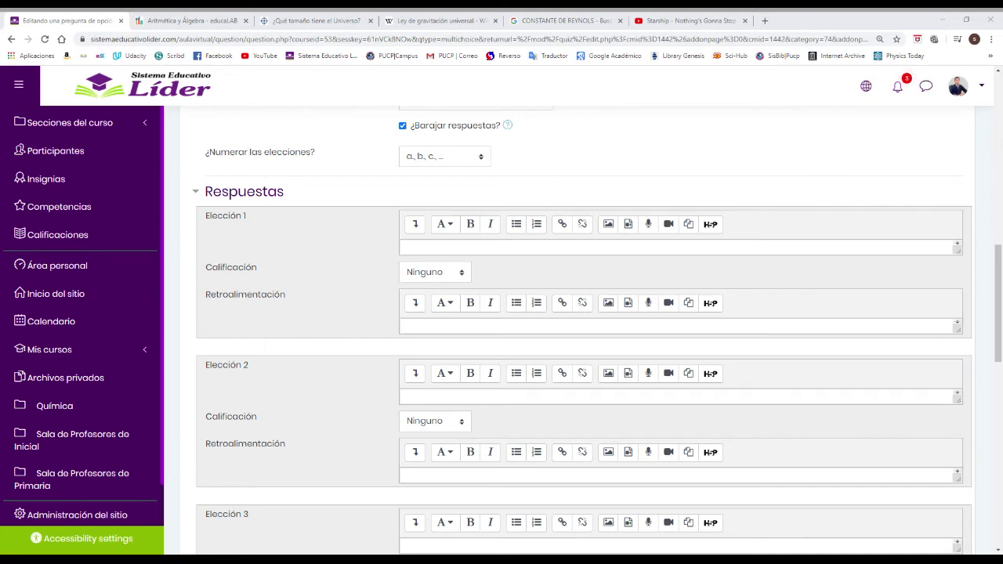
{"action": "key", "text": "alt+Tab"}
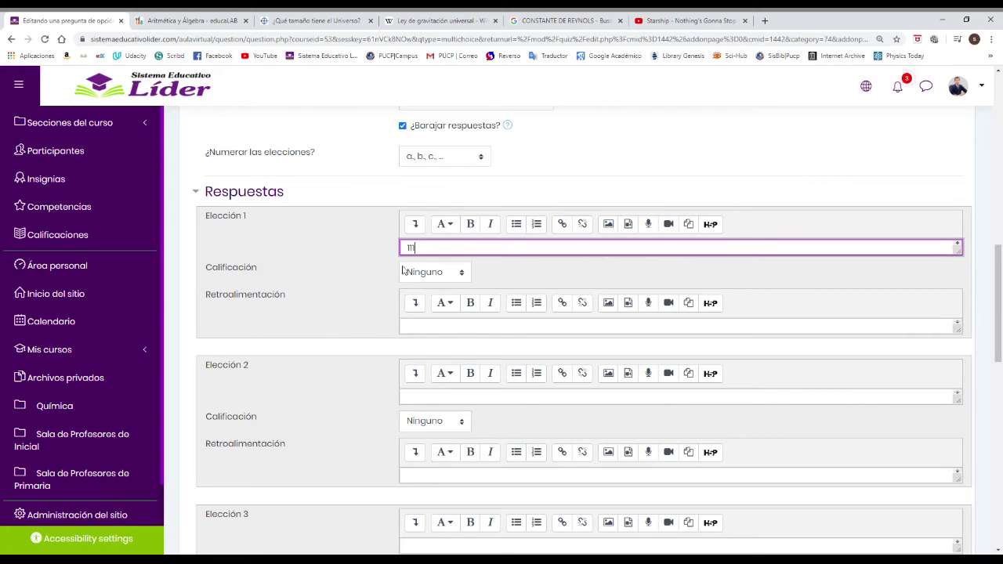
- Enter 112 as the text of Elección 2 and 113 as the text of Elección 3
{"action": "scroll", "coordinate": [385, 299], "scroll_direction": "down", "scroll_amount": 1}
{"action": "left_click", "coordinate": [435, 348]}
{"action": "type", "text": "11"}
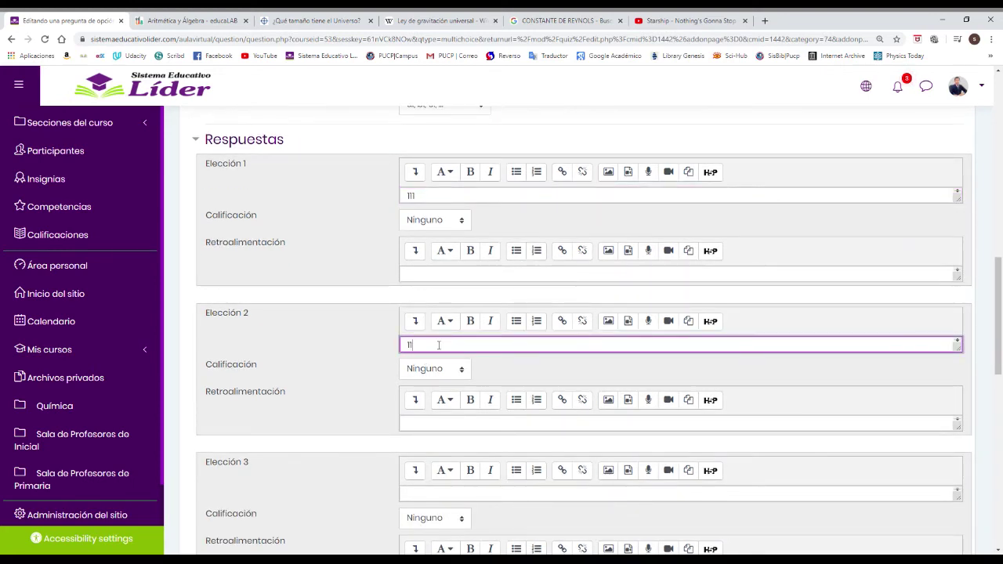
{"action": "type", "text": "2"}
{"action": "scroll", "coordinate": [426, 439], "scroll_direction": "down", "scroll_amount": 1}
{"action": "left_click", "coordinate": [424, 444]}
{"action": "type", "text": "113"}
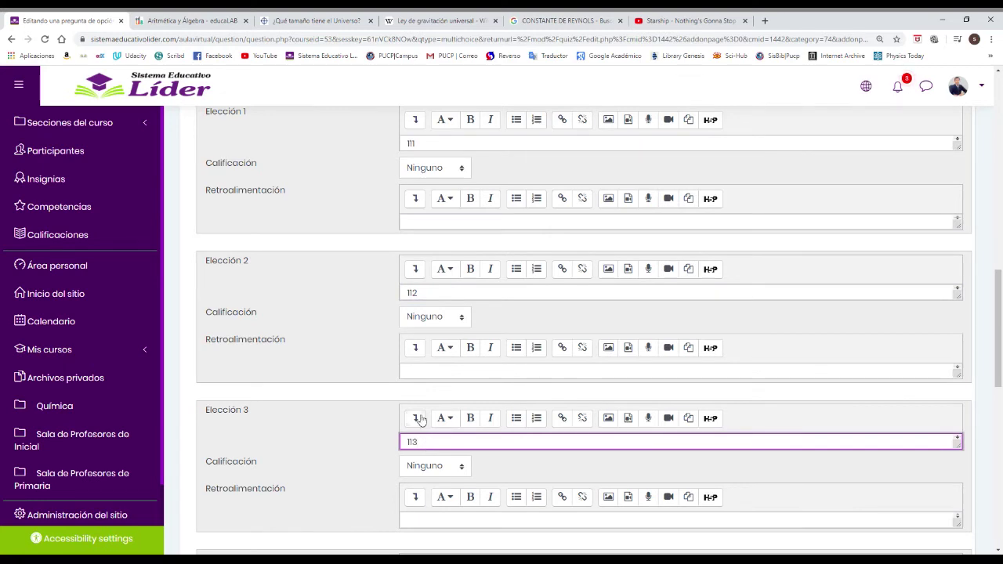
- Enter 114 as the text of Elección 4 and 115 as the text of Elección 5
{"action": "scroll", "coordinate": [417, 417], "scroll_direction": "down", "scroll_amount": 2}
{"action": "left_click", "coordinate": [420, 487]}
{"action": "type", "text": "114"}
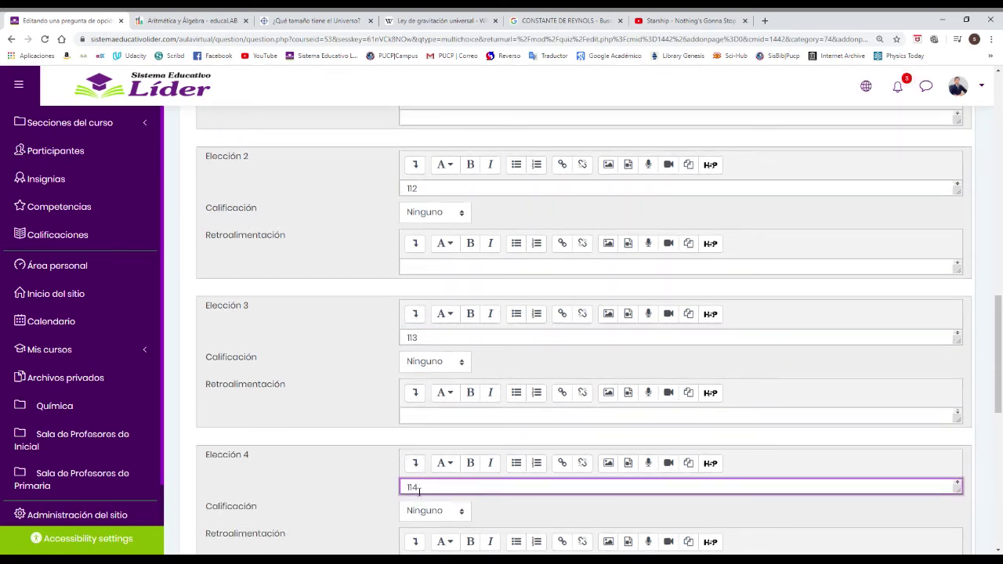
{"action": "scroll", "coordinate": [298, 224], "scroll_direction": "up", "scroll_amount": 5}
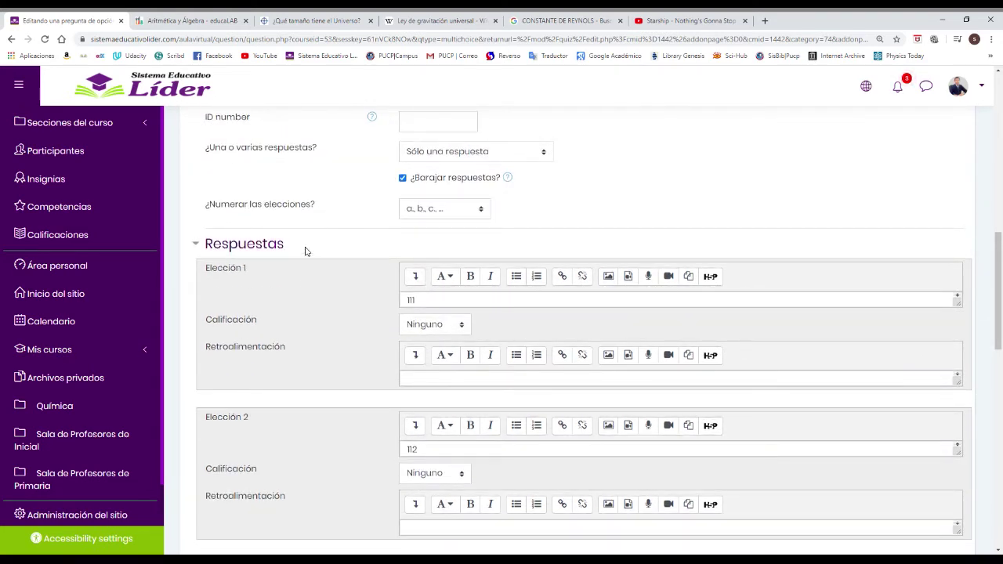
{"action": "scroll", "coordinate": [466, 365], "scroll_direction": "down", "scroll_amount": 3}
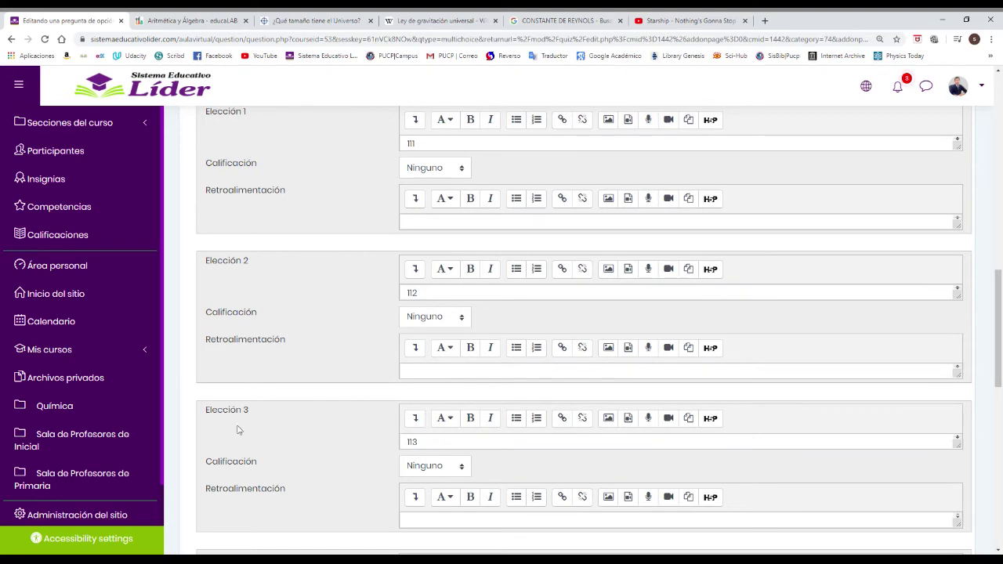
{"action": "scroll", "coordinate": [429, 391], "scroll_direction": "down", "scroll_amount": 2}
{"action": "scroll", "coordinate": [430, 391], "scroll_direction": "down", "scroll_amount": 3}
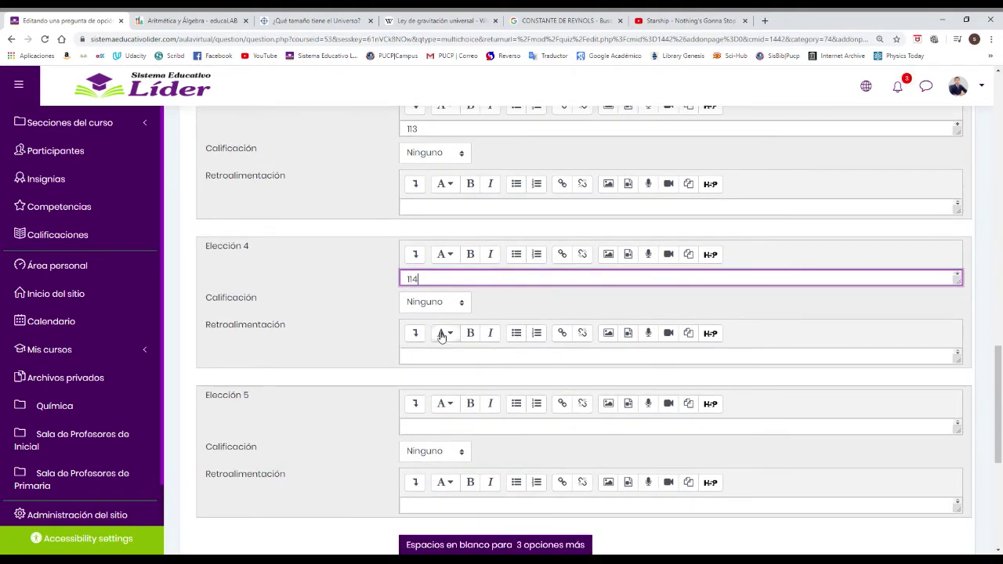
{"action": "scroll", "coordinate": [443, 339], "scroll_direction": "down", "scroll_amount": 1}
{"action": "left_click", "coordinate": [452, 375]}
{"action": "type", "text": "115"}
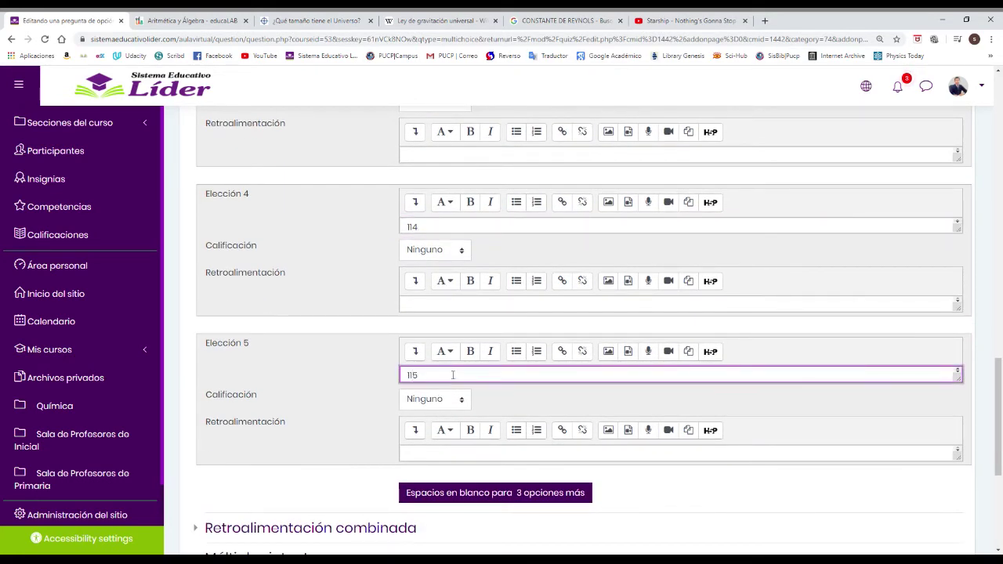
- Review the answer choices together with the response settings, and examine the grade options of Elección 1 without changing them
{"action": "left_click", "coordinate": [379, 376]}
{"action": "scroll", "coordinate": [349, 374], "scroll_direction": "up", "scroll_amount": 10}
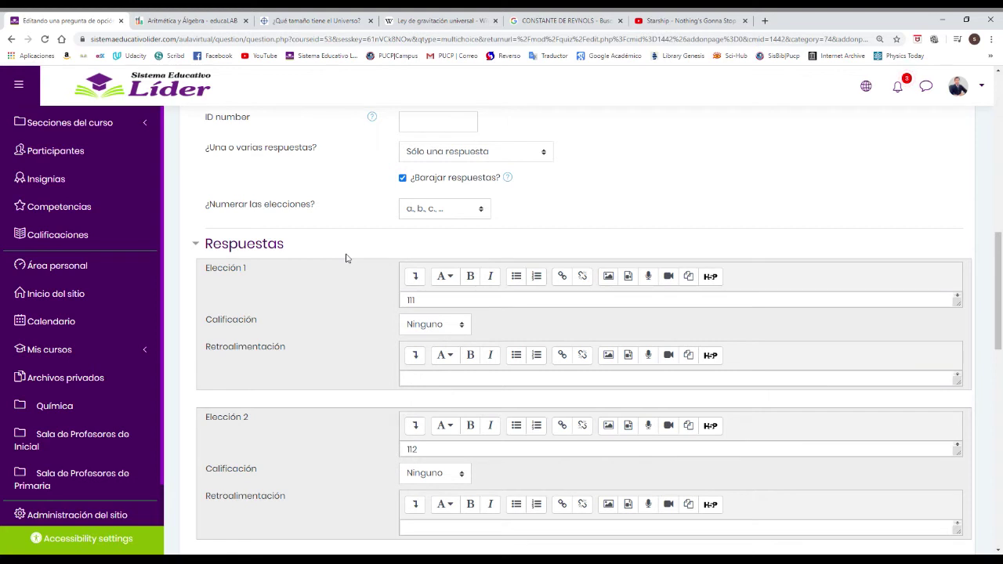
{"action": "scroll", "coordinate": [357, 378], "scroll_direction": "down", "scroll_amount": 1}
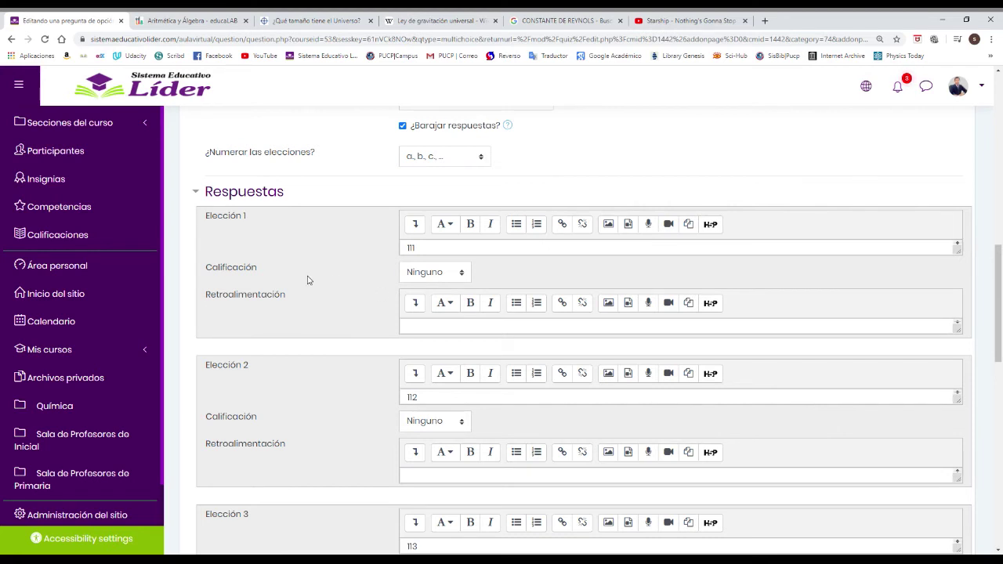
{"action": "left_click", "coordinate": [460, 274]}
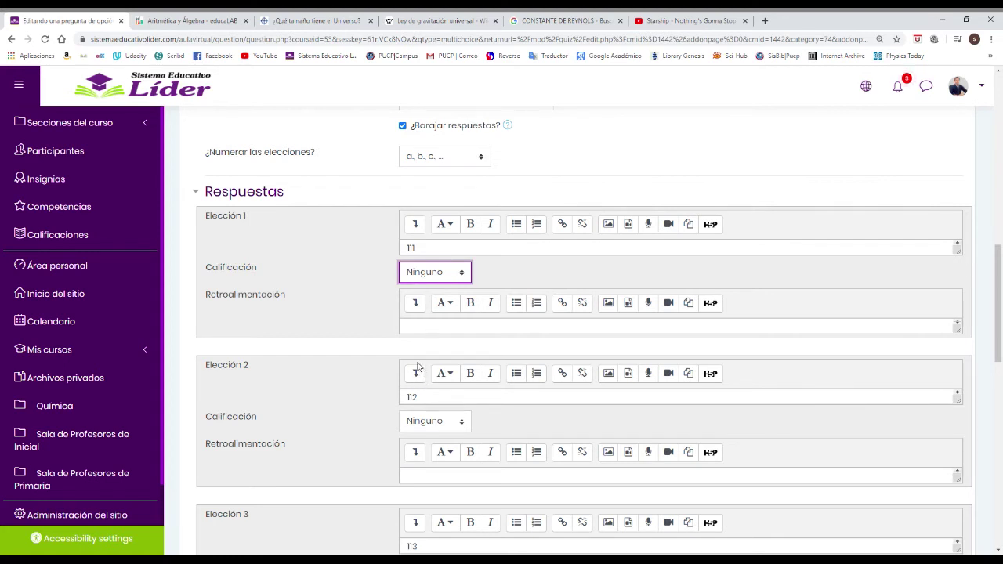
{"action": "left_click", "coordinate": [332, 265]}
{"action": "scroll", "coordinate": [332, 265], "scroll_direction": "up", "scroll_amount": 6}
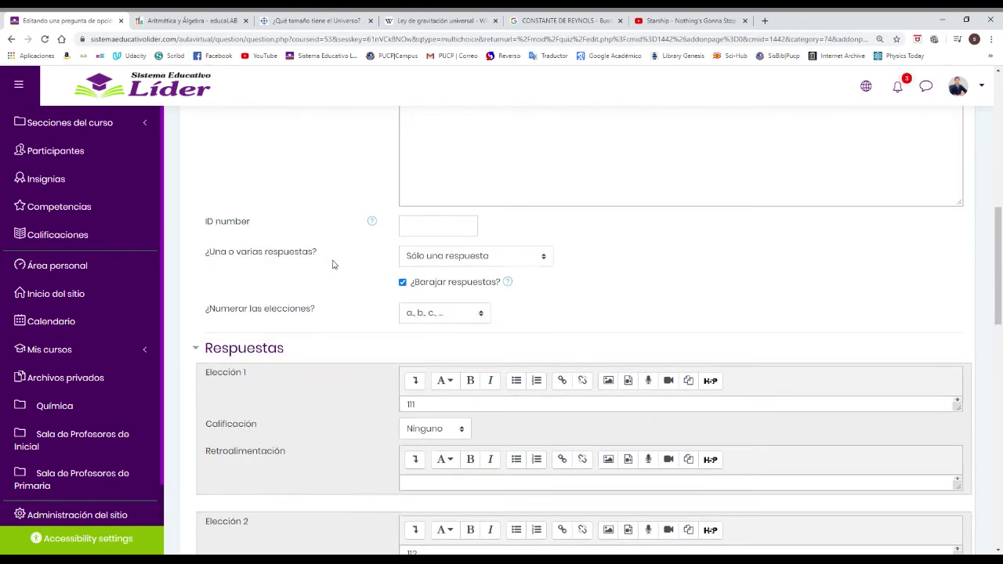
{"action": "scroll", "coordinate": [437, 359], "scroll_direction": "down", "scroll_amount": 5}
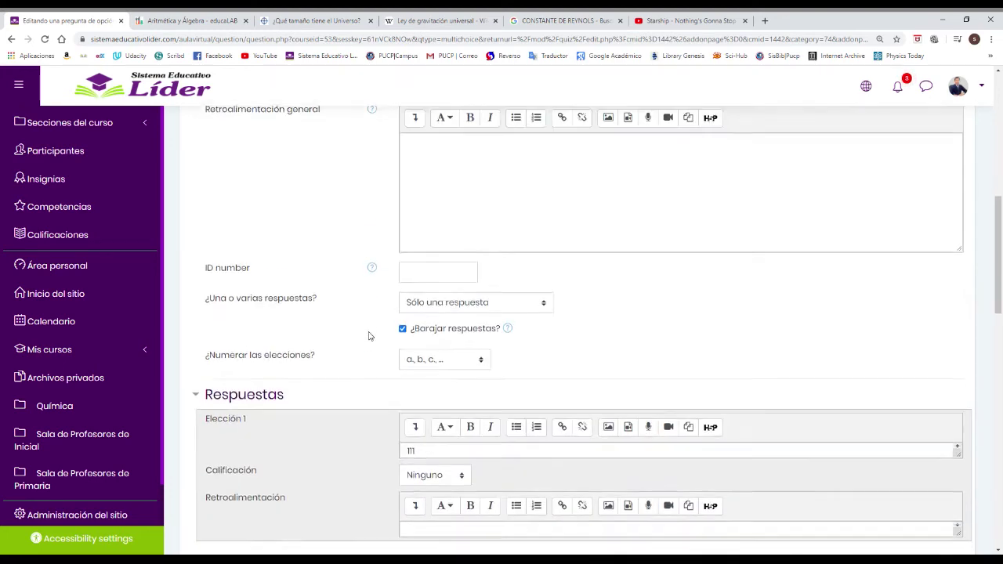
{"action": "left_click", "coordinate": [435, 325]}
{"action": "left_click", "coordinate": [355, 321]}
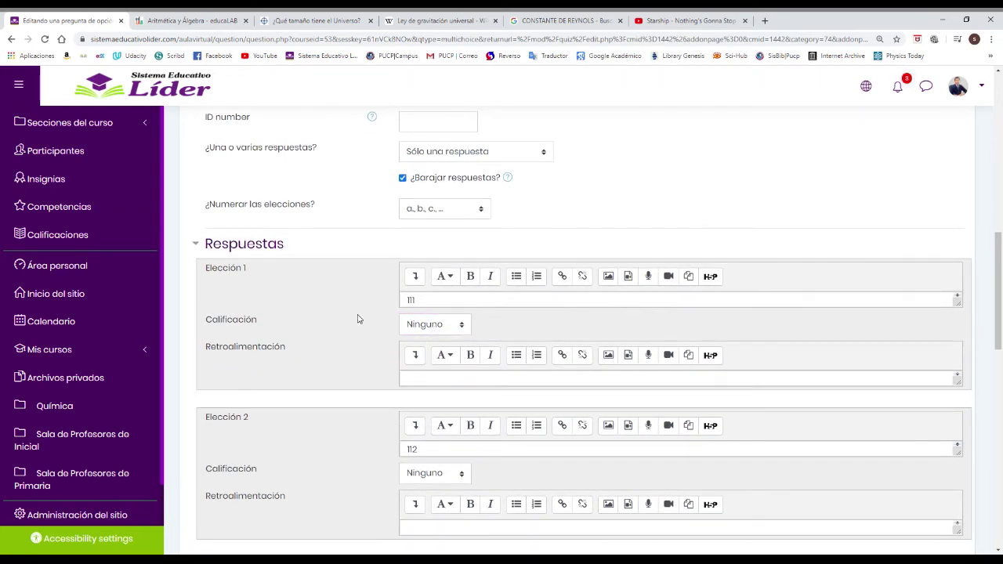
{"action": "scroll", "coordinate": [358, 318], "scroll_direction": "up", "scroll_amount": 1}
- Set the grade of Elección 5, the answer 115, to 100%
{"action": "scroll", "coordinate": [358, 318], "scroll_direction": "down", "scroll_amount": 5}
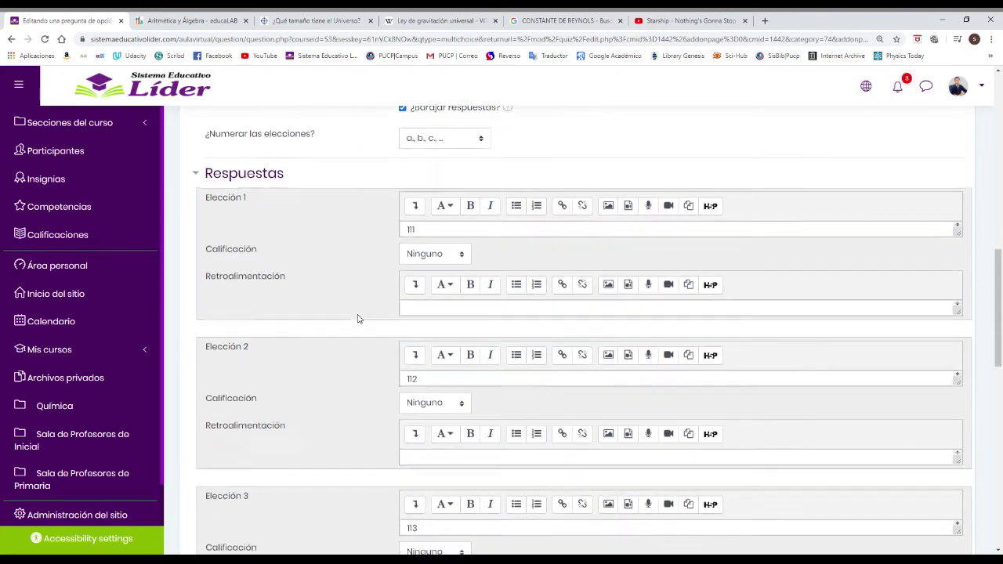
{"action": "scroll", "coordinate": [357, 318], "scroll_direction": "down", "scroll_amount": 4}
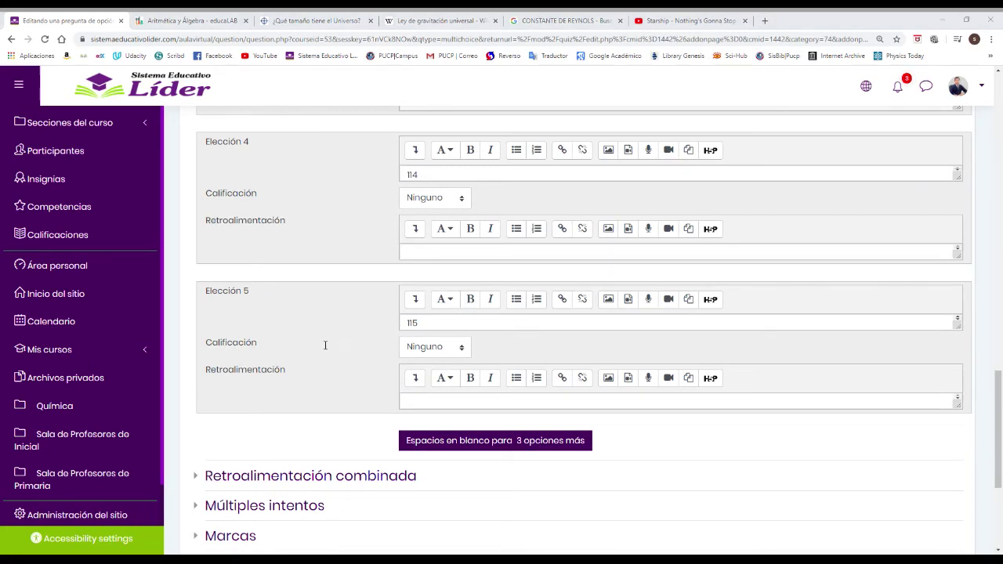
{"action": "left_click", "coordinate": [431, 322]}
{"action": "left_click", "coordinate": [463, 348]}
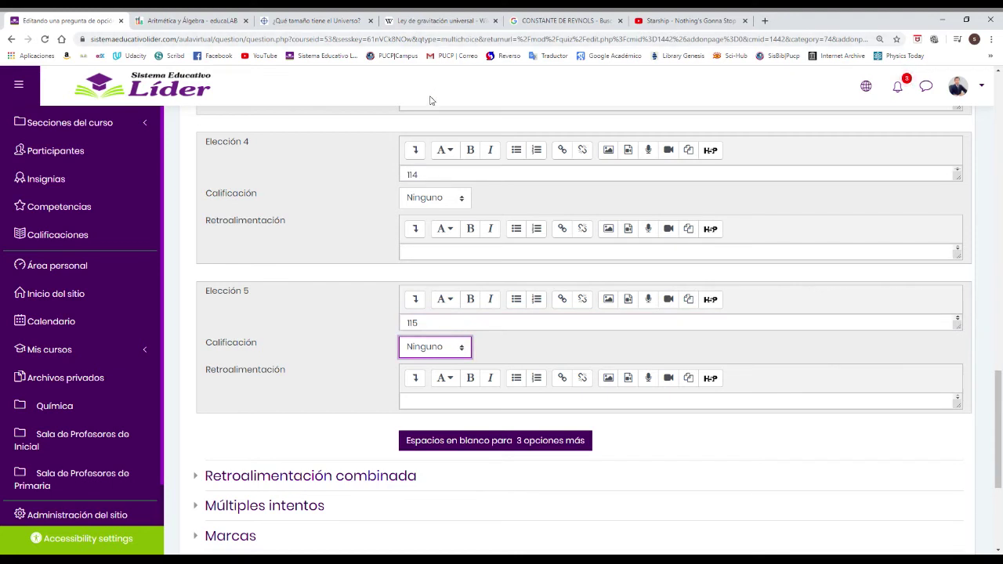
{"action": "key", "text": "Down"}
{"action": "left_click", "coordinate": [508, 400]}
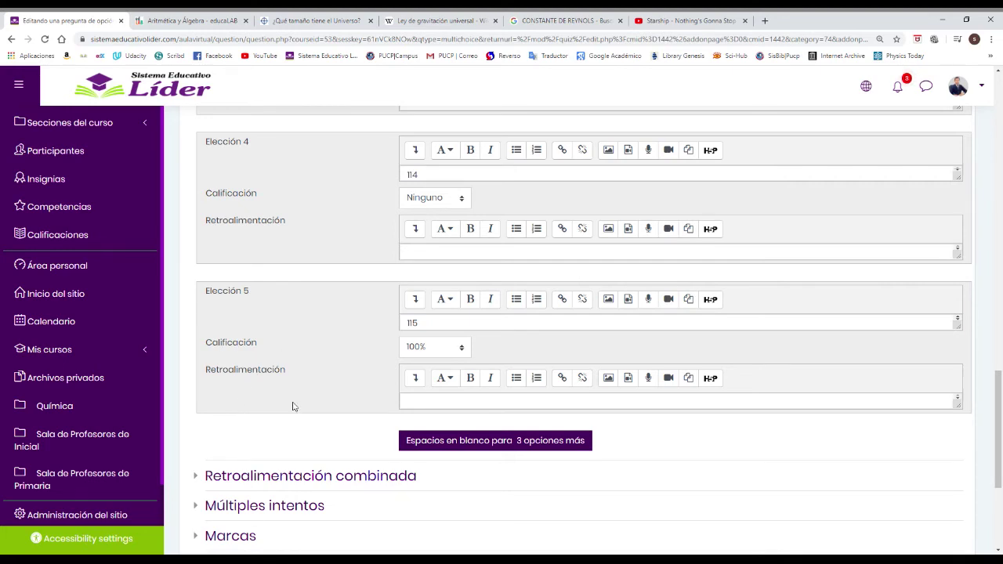
- Check the text and grade of all five answer choices along with the answer shuffling and numbering settings
{"action": "scroll", "coordinate": [294, 408], "scroll_direction": "up", "scroll_amount": 1}
{"action": "scroll", "coordinate": [291, 401], "scroll_direction": "up", "scroll_amount": 3}
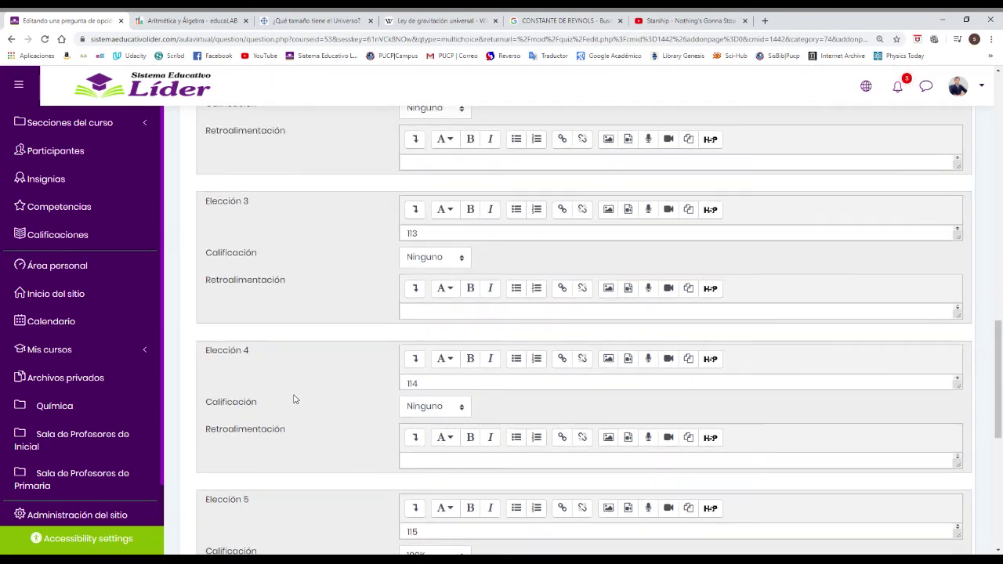
{"action": "scroll", "coordinate": [286, 405], "scroll_direction": "up", "scroll_amount": 6}
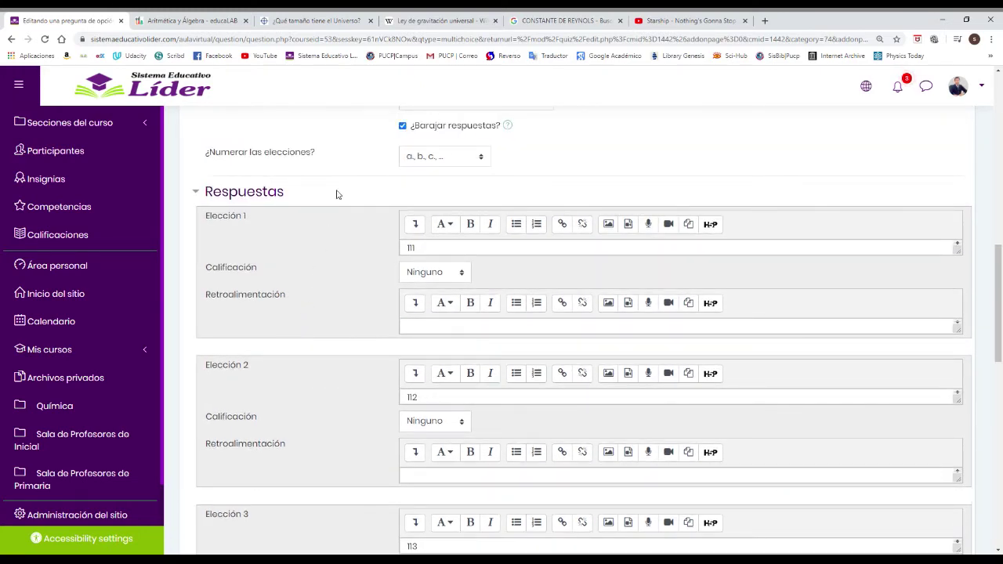
{"action": "scroll", "coordinate": [336, 195], "scroll_direction": "up", "scroll_amount": 1}
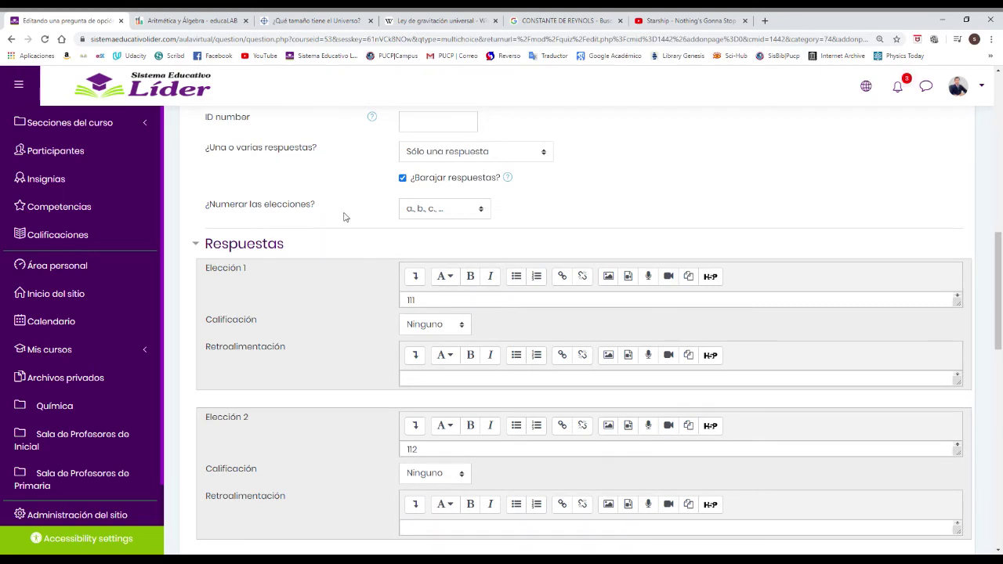
{"action": "scroll", "coordinate": [344, 217], "scroll_direction": "down", "scroll_amount": 3}
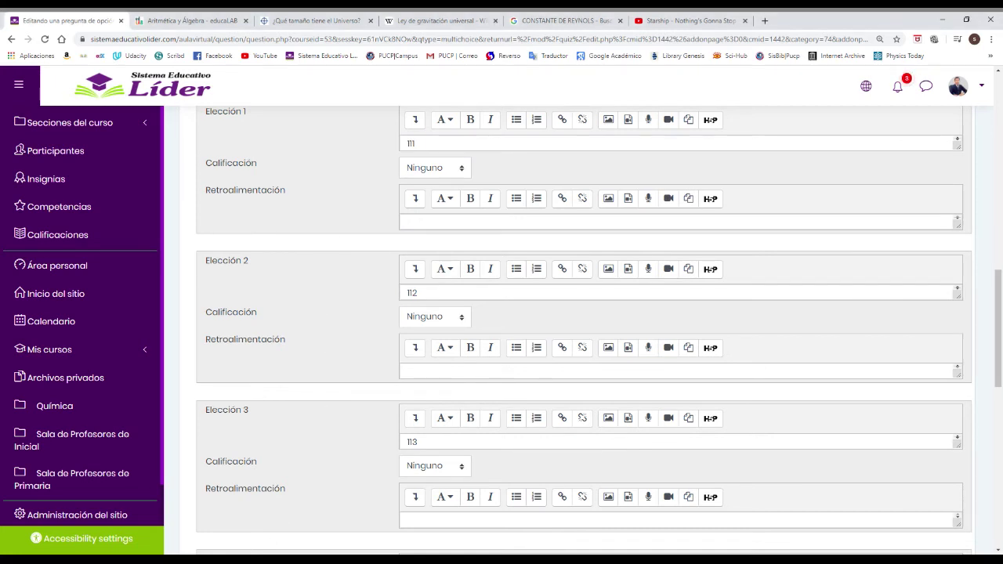
{"action": "scroll", "coordinate": [339, 304], "scroll_direction": "up", "scroll_amount": 1}
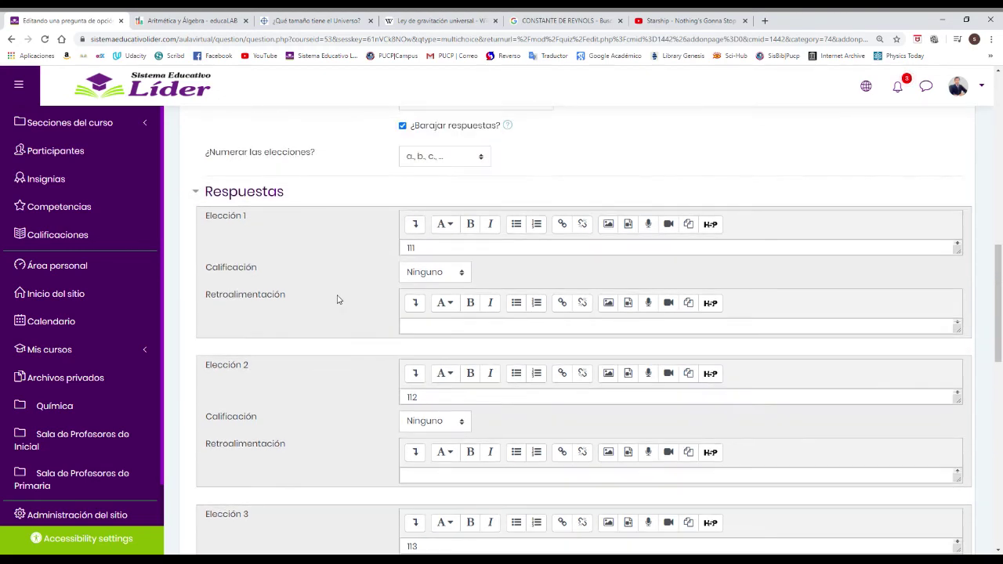
{"action": "scroll", "coordinate": [339, 300], "scroll_direction": "down", "scroll_amount": 4}
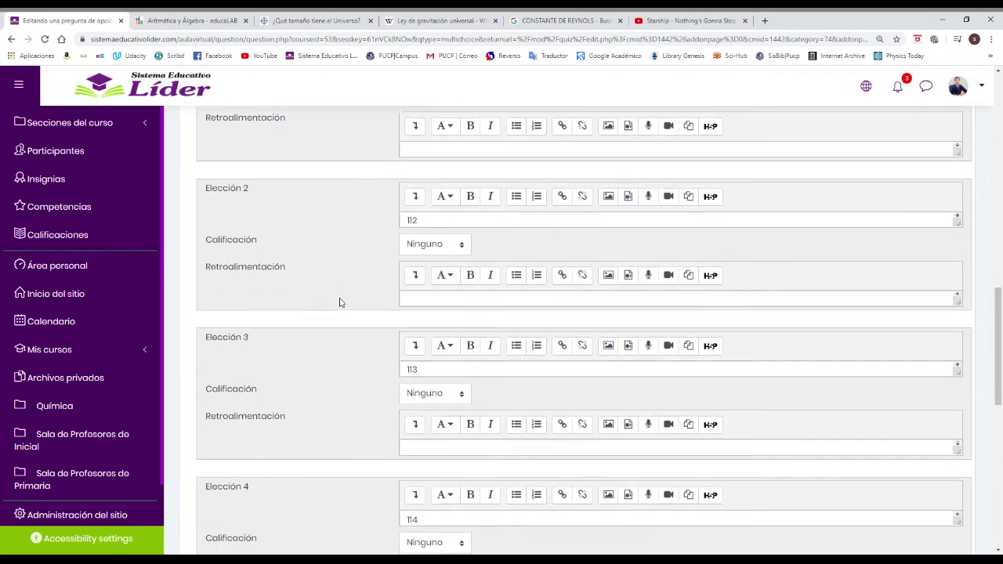
{"action": "scroll", "coordinate": [339, 304], "scroll_direction": "down", "scroll_amount": 2}
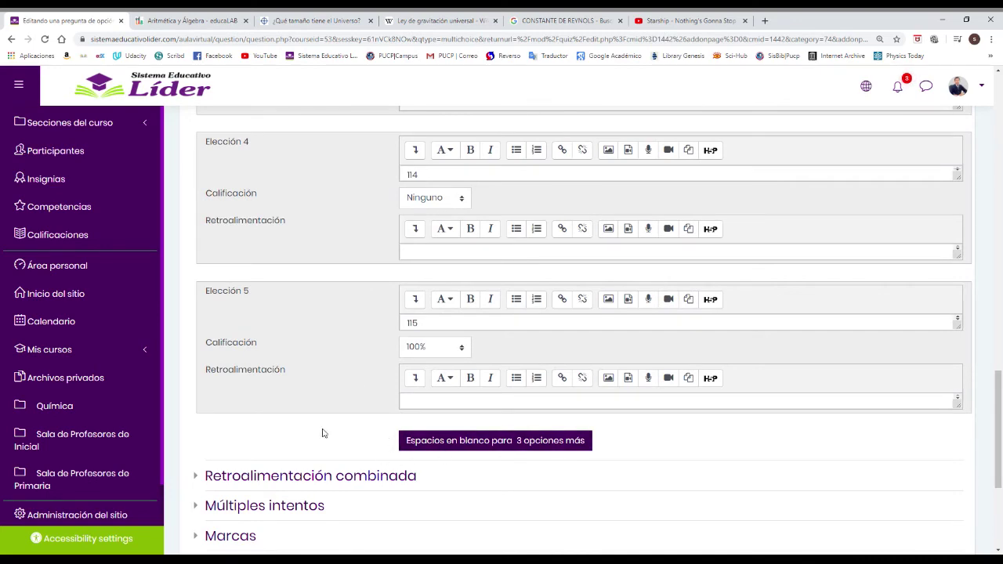
- Save the completed multiple-choice question to the quiz
{"action": "scroll", "coordinate": [333, 424], "scroll_direction": "down", "scroll_amount": 2}
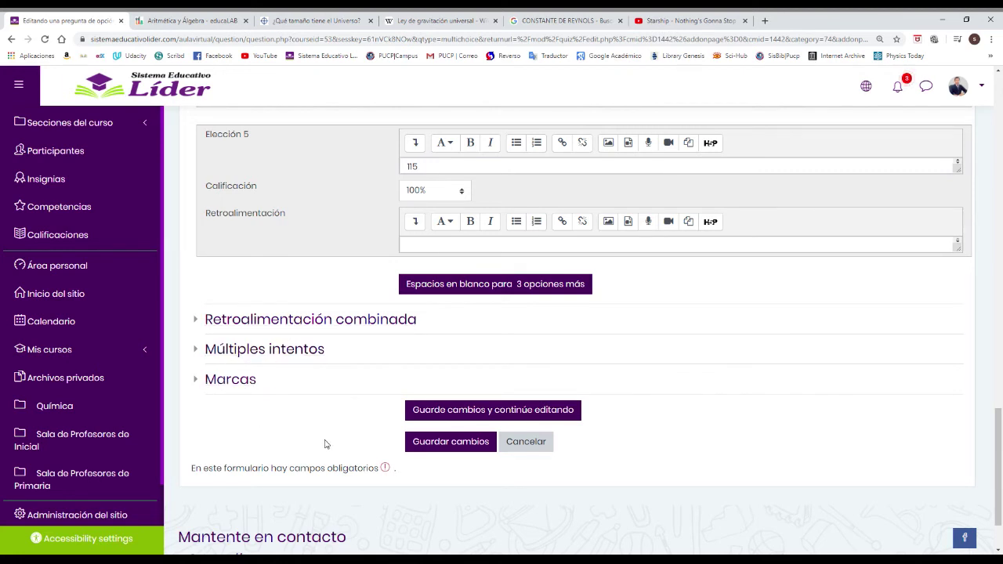
{"action": "left_click", "coordinate": [440, 445]}
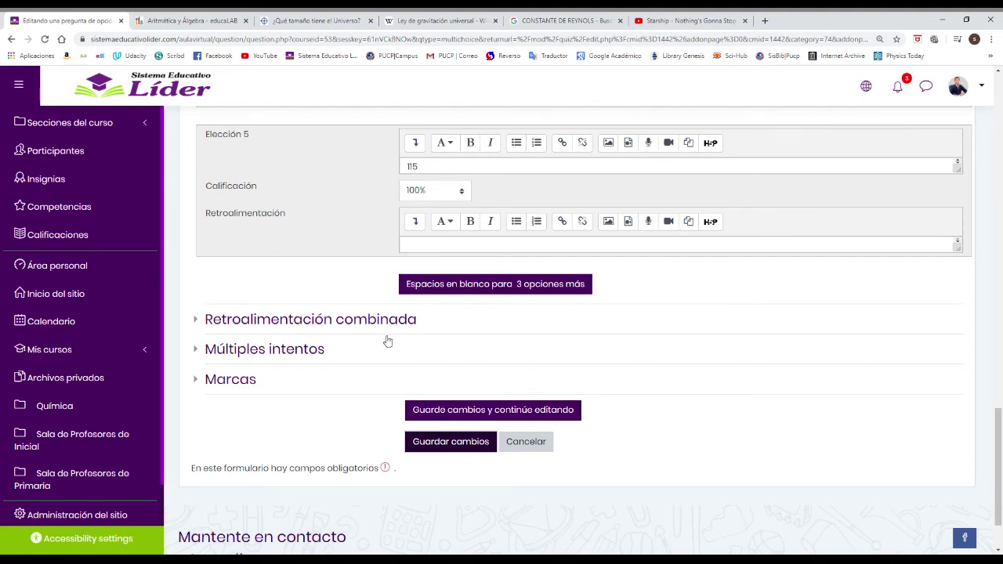
{"action": "left_click", "coordinate": [438, 446]}
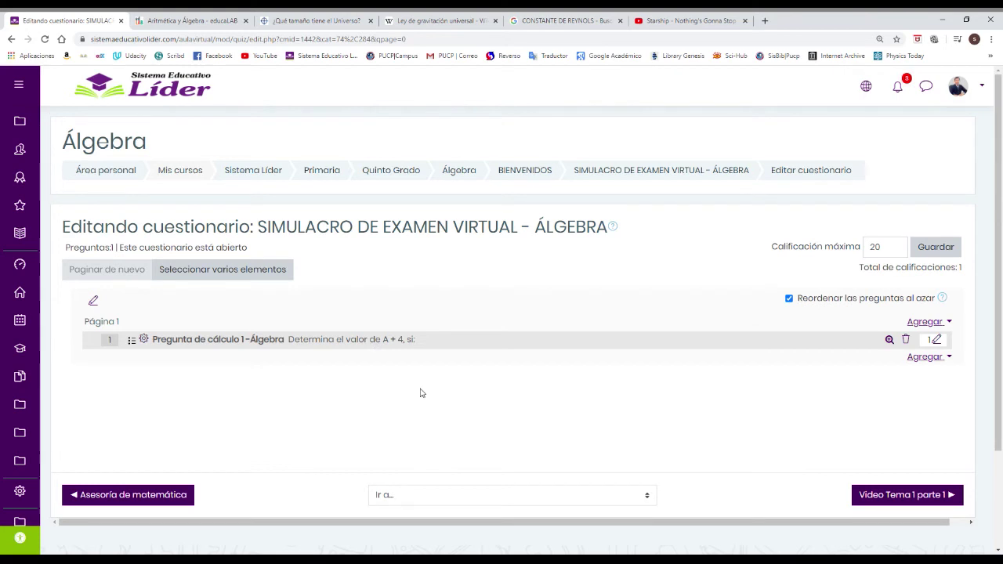
- Add another new question of type "Opción múltiple" below the first one on page 1 of the quiz
{"action": "left_click", "coordinate": [930, 359]}
{"action": "left_click", "coordinate": [880, 377]}
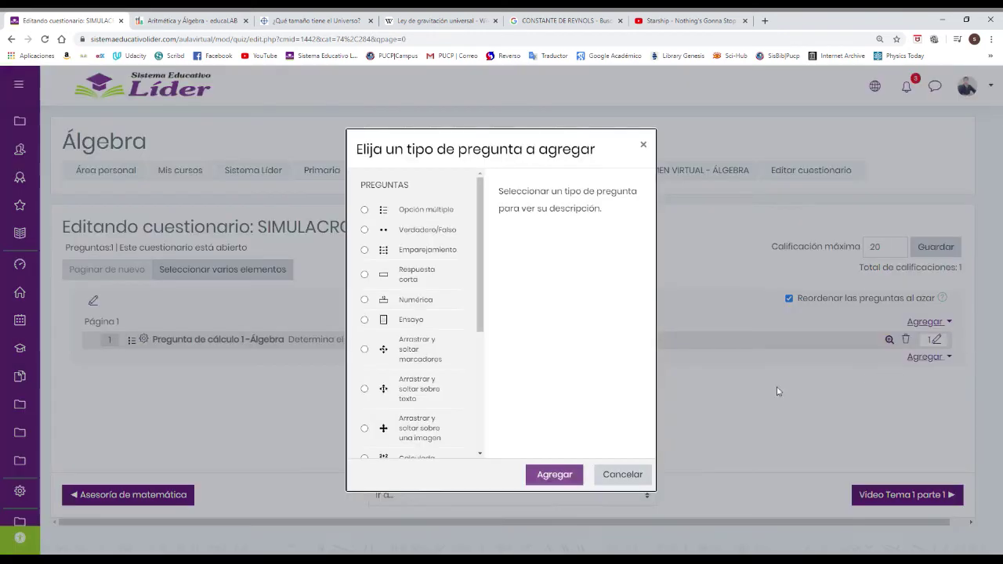
{"action": "double_click", "coordinate": [413, 210]}
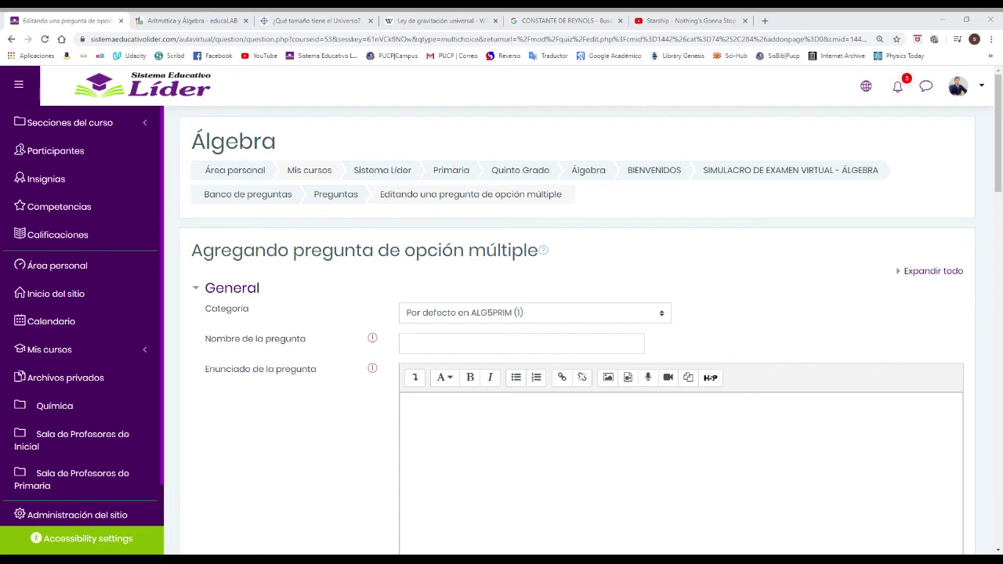
- Enter the question statement "Calcula:" followed by the copied expression A = 5³ + 4² – 1⁹
{"action": "left_click", "coordinate": [227, 541]}
{"action": "left_click", "coordinate": [430, 417]}
{"action": "type", "text": "calcula"}
{"action": "key", "text": "Delete"}
{"action": "type", "text": "C"}
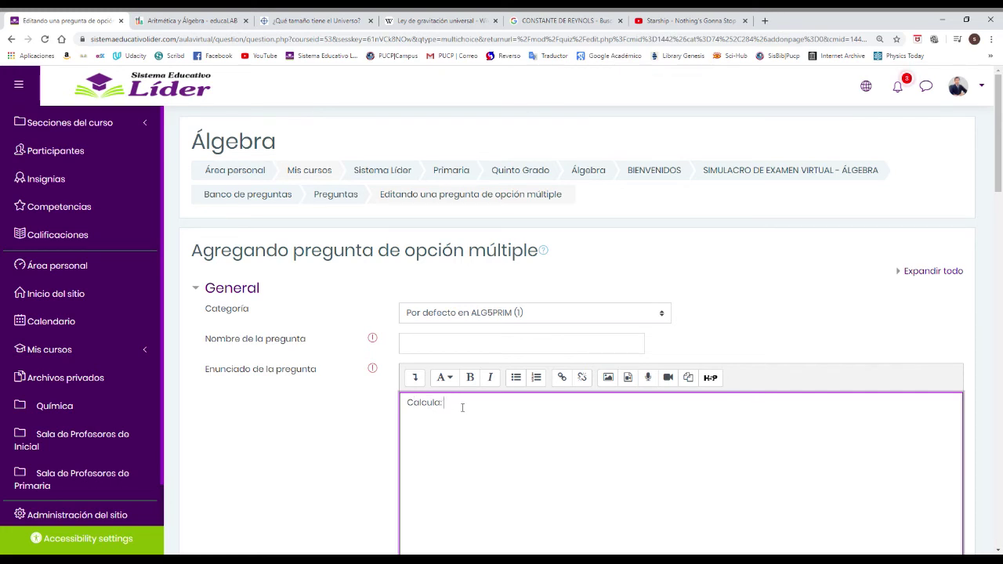
{"action": "type", "text": ":"}
{"action": "key", "text": "ctrl+v"}
- Name the question "Cálculo 2 - Álgebra"
{"action": "left_click", "coordinate": [540, 347]}
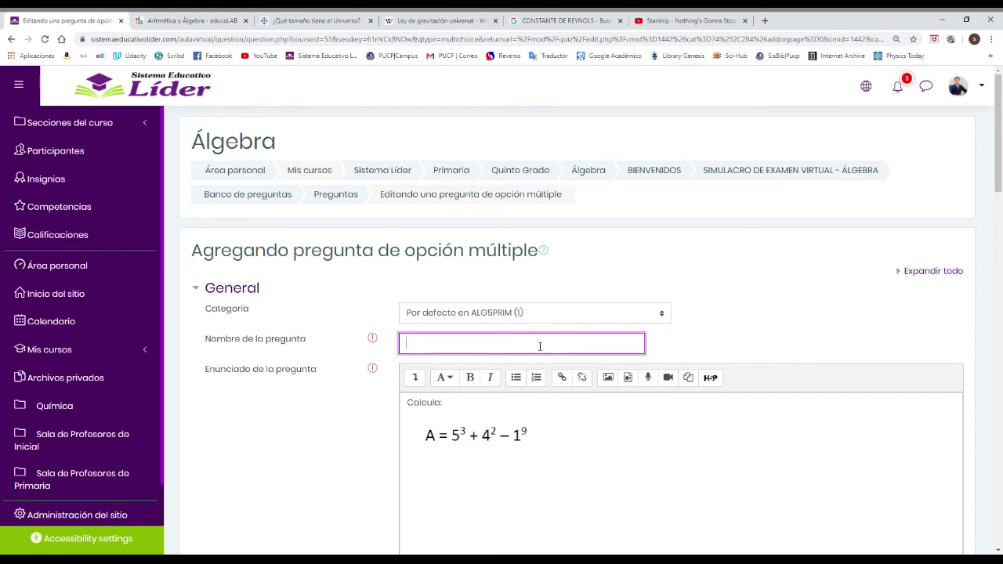
{"action": "type", "text": "Calculo"}
{"action": "key", "text": "Left"}
{"action": "key", "text": "Left"}
{"action": "key", "text": "BackSpace"}
{"action": "type", "text": "á"}
{"action": "key", "text": "End"}
{"action": "type", "text": "-"}
{"action": "type", "text": "Álgebra"}
{"action": "left_click", "coordinate": [489, 450]}
- Check the question's statement, default score, single-answer mode, answer shuffling and choice numbering settings
{"action": "scroll", "coordinate": [412, 392], "scroll_direction": "down", "scroll_amount": 3}
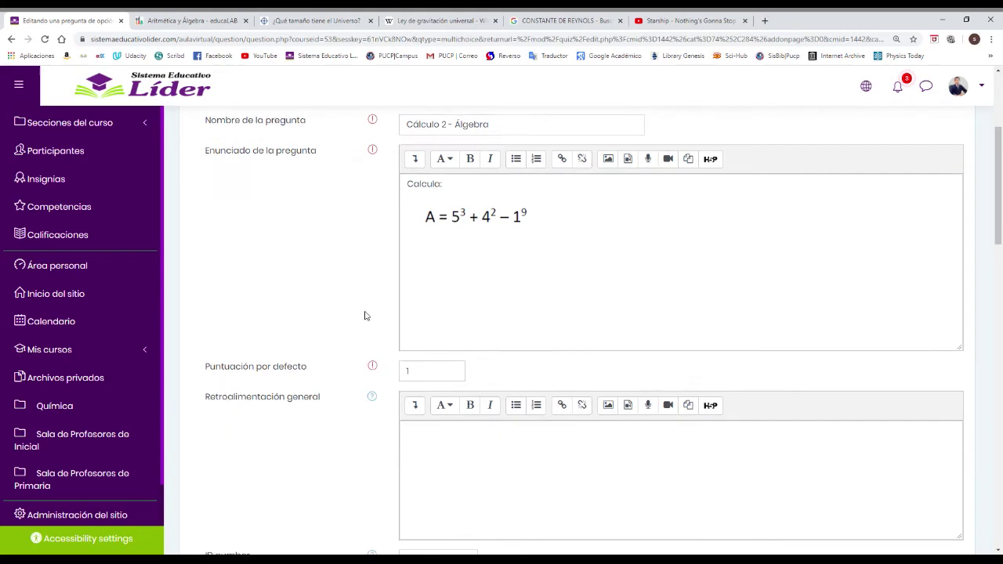
{"action": "scroll", "coordinate": [373, 318], "scroll_direction": "down", "scroll_amount": 1}
{"action": "left_click", "coordinate": [452, 258]}
{"action": "left_click", "coordinate": [434, 335]}
{"action": "left_click", "coordinate": [314, 238]}
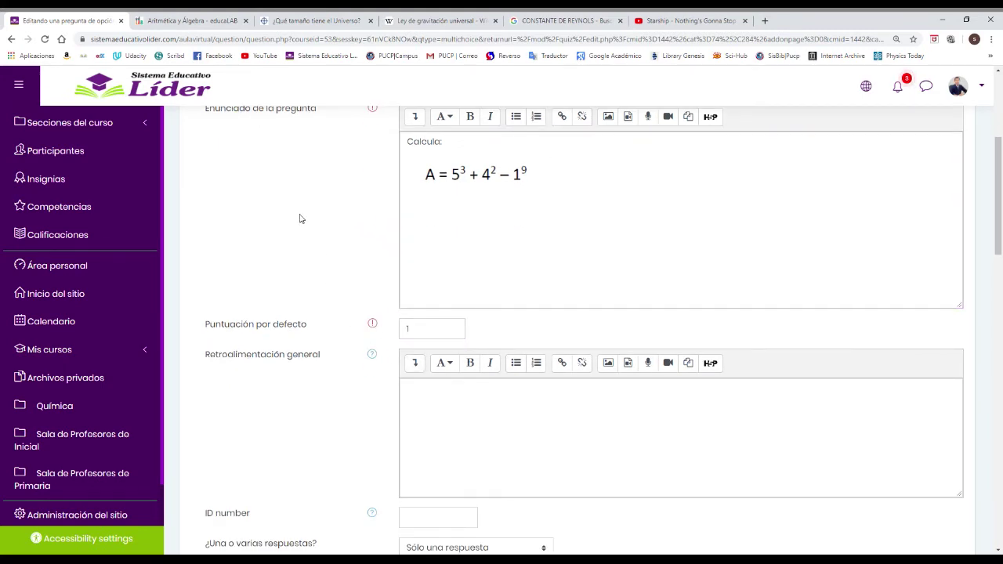
{"action": "scroll", "coordinate": [298, 224], "scroll_direction": "up", "scroll_amount": 1}
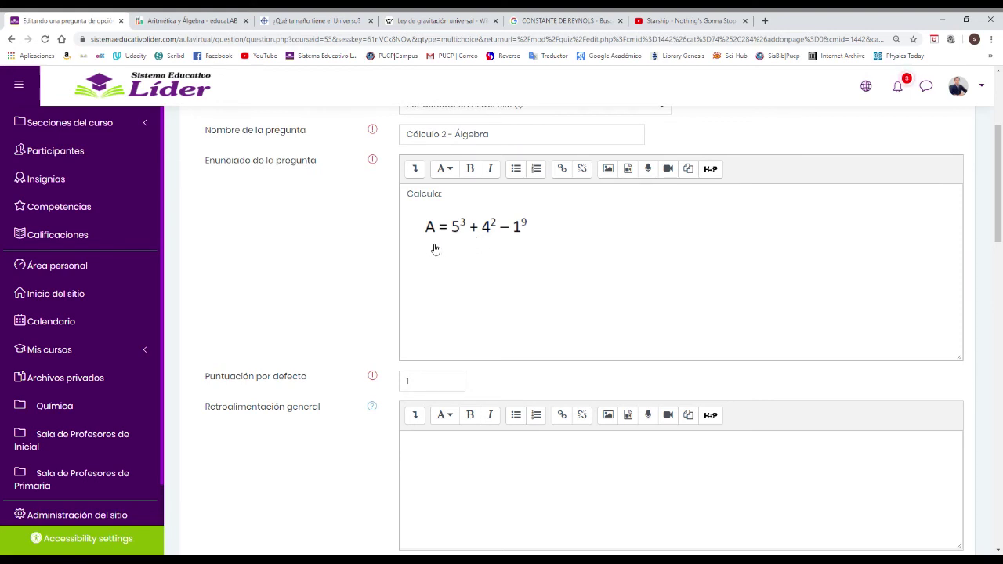
{"action": "scroll", "coordinate": [276, 272], "scroll_direction": "down", "scroll_amount": 3}
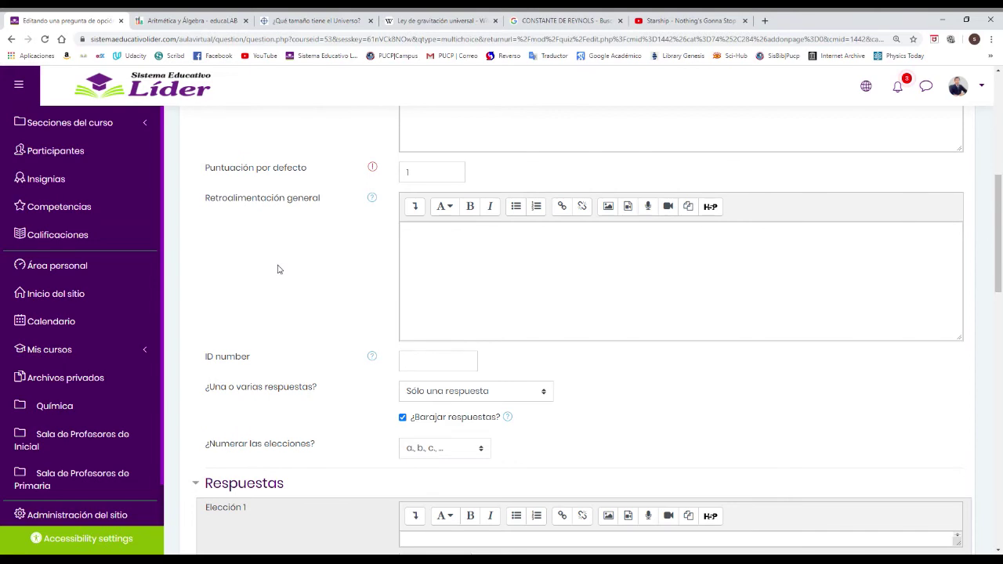
{"action": "scroll", "coordinate": [278, 269], "scroll_direction": "down", "scroll_amount": 1}
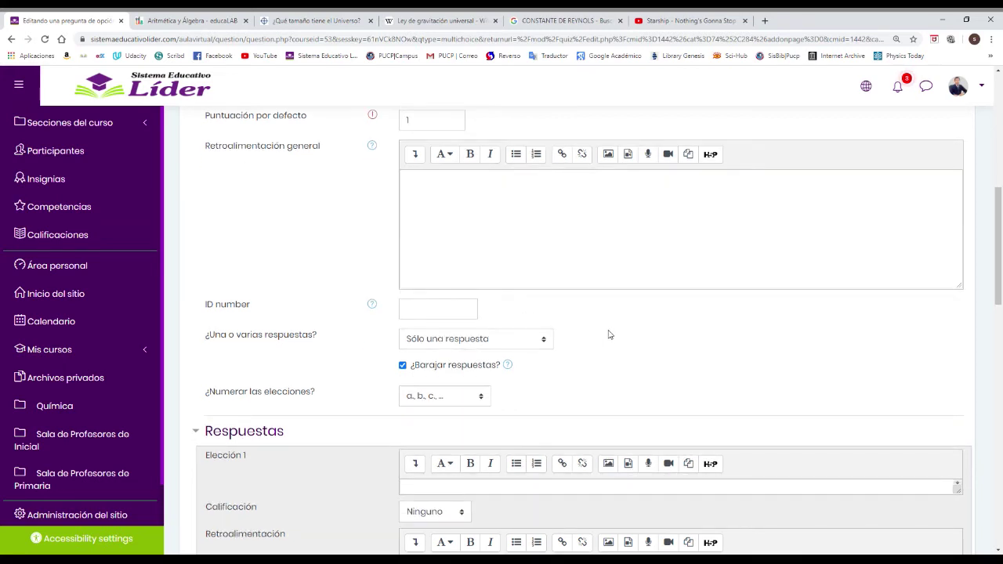
{"action": "scroll", "coordinate": [618, 329], "scroll_direction": "down", "scroll_amount": 1}
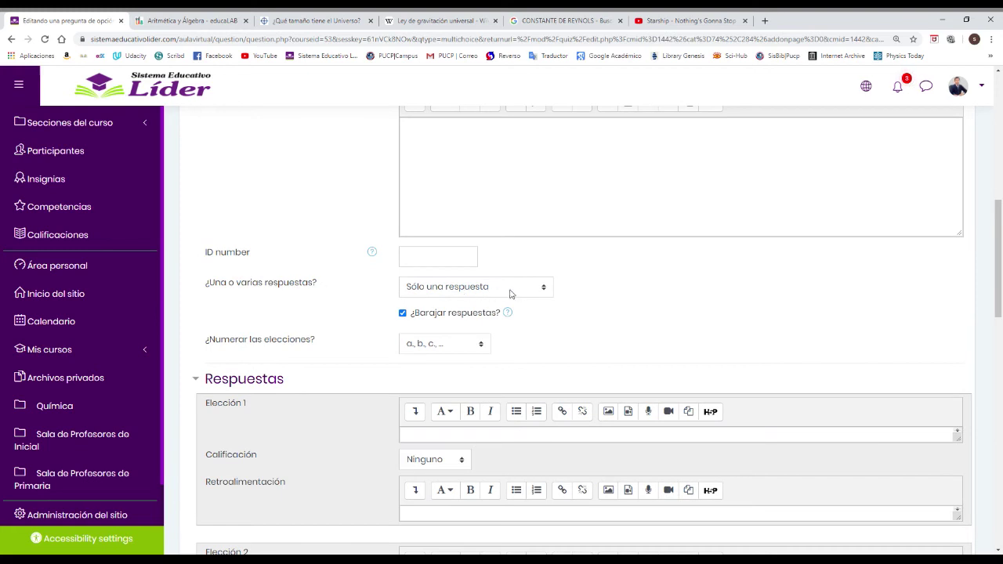
{"action": "left_click", "coordinate": [536, 292]}
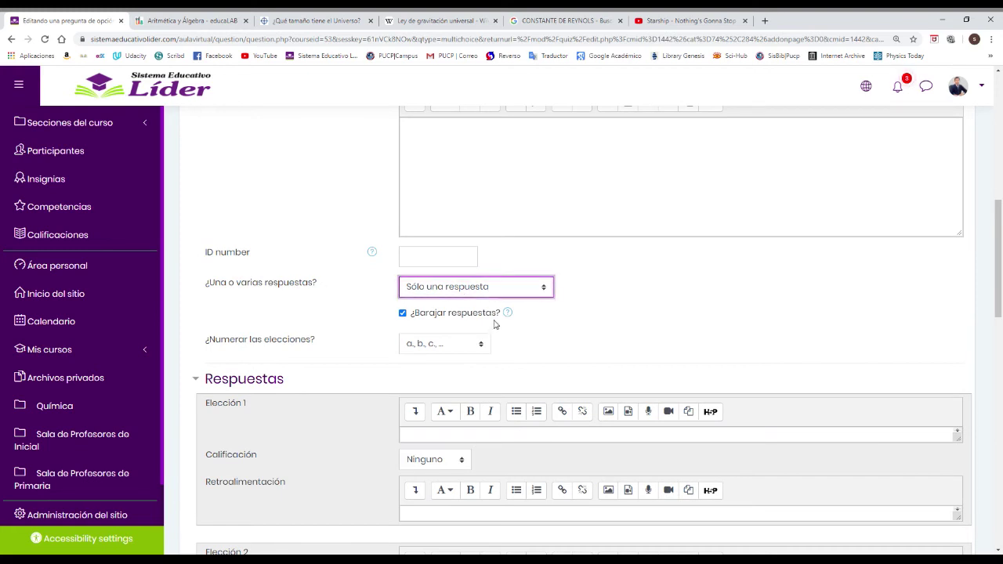
{"action": "left_click", "coordinate": [637, 317]}
{"action": "scroll", "coordinate": [479, 292], "scroll_direction": "down", "scroll_amount": 1}
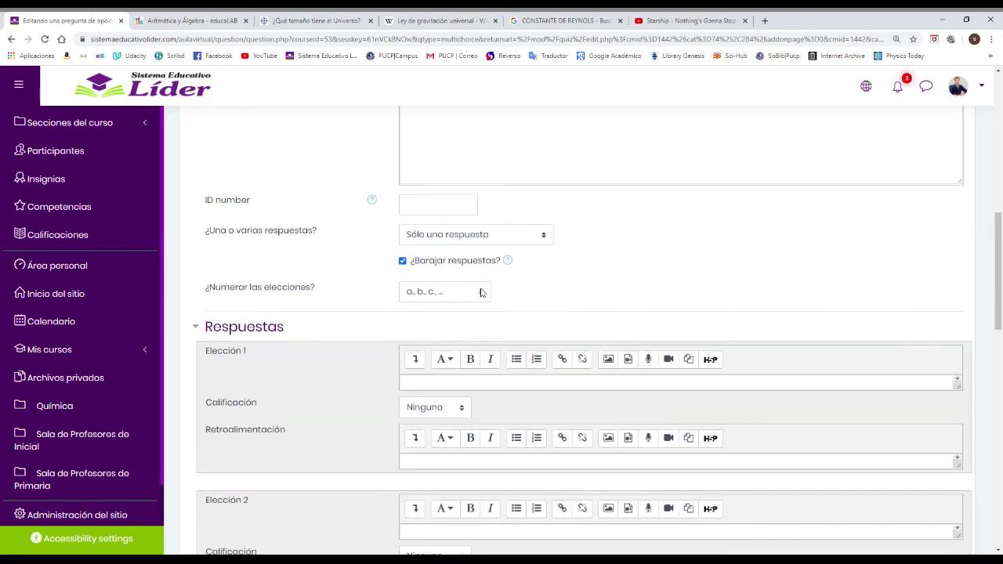
{"action": "scroll", "coordinate": [350, 236], "scroll_direction": "down", "scroll_amount": 1}
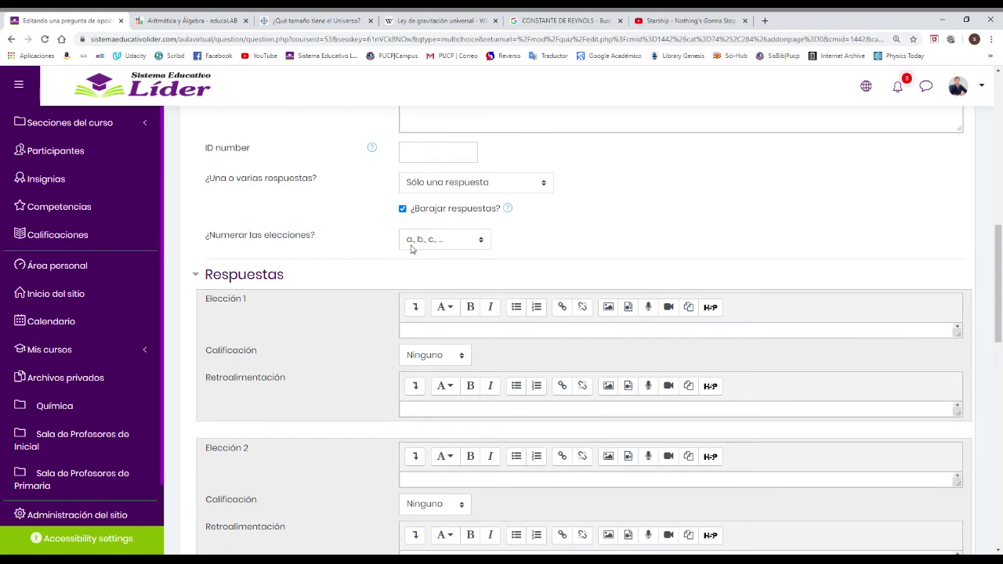
- Enter 140 as the text of Elección 1 and 150 as the text of Elección 2
{"action": "scroll", "coordinate": [385, 262], "scroll_direction": "down", "scroll_amount": 2}
{"action": "left_click", "coordinate": [432, 229]}
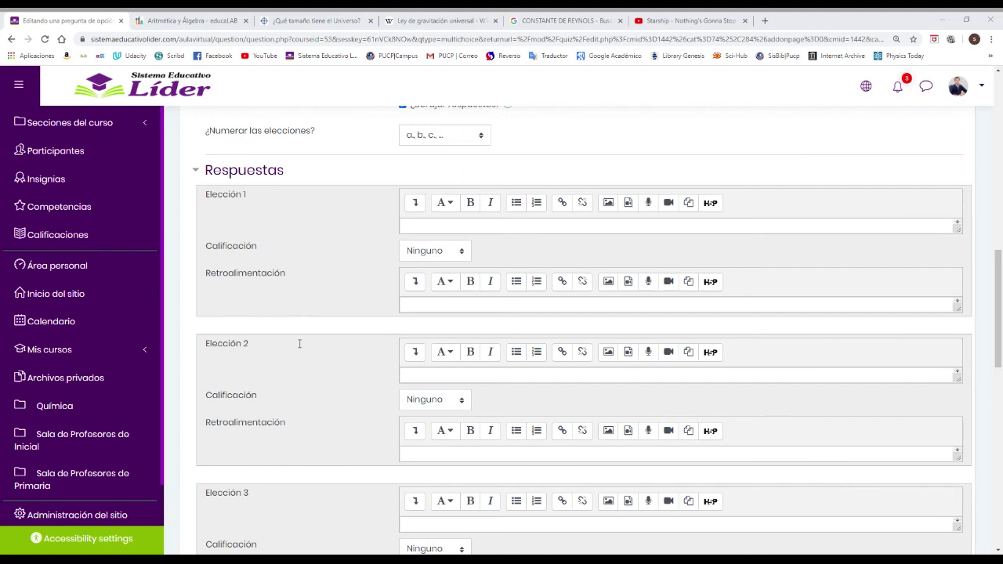
{"action": "left_click", "coordinate": [536, 226]}
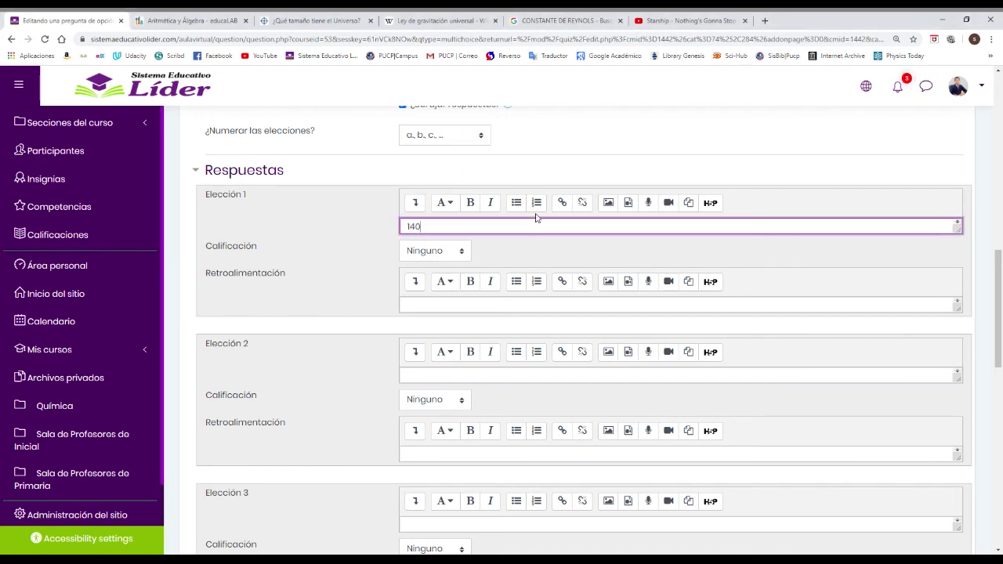
{"action": "left_click", "coordinate": [439, 382]}
{"action": "type", "text": "150"}
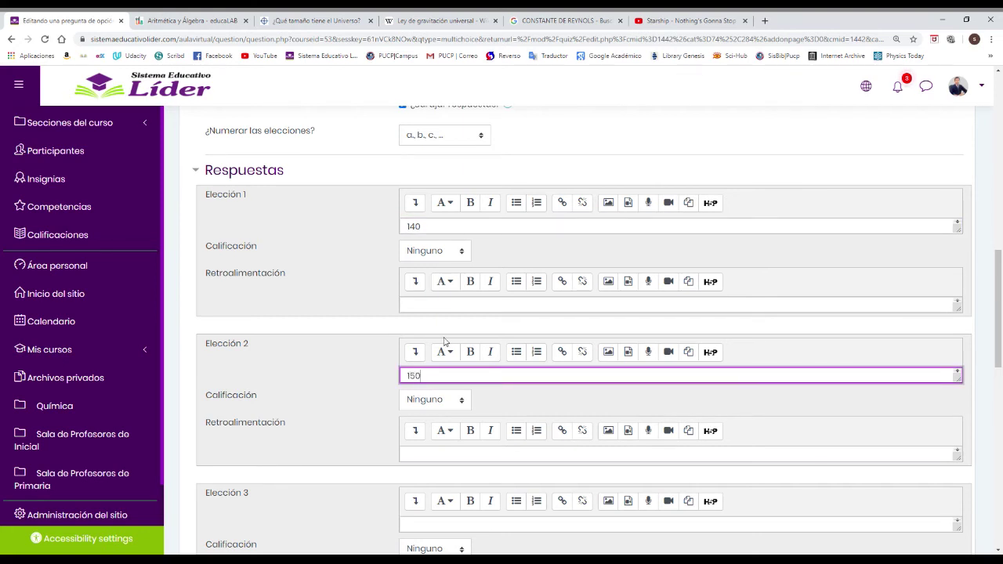
- Change the text of Elección 2 to 130 and enter 150 as Elección 3
{"action": "left_click", "coordinate": [427, 530]}
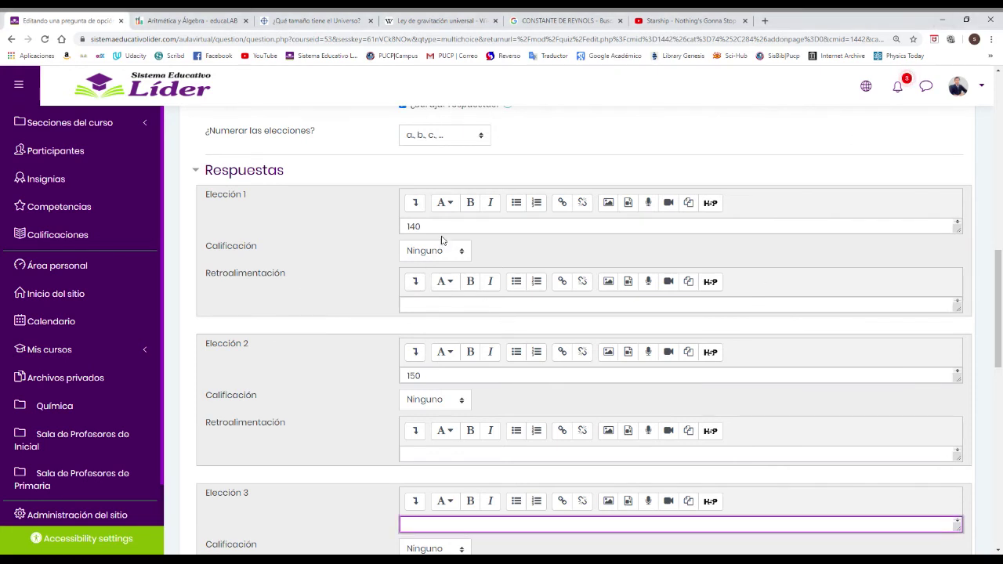
{"action": "left_click", "coordinate": [441, 396]}
{"action": "type", "text": "30"}
{"action": "scroll", "coordinate": [390, 380], "scroll_direction": "down", "scroll_amount": 3}
{"action": "left_click", "coordinate": [418, 410]}
{"action": "type", "text": "150"}
{"action": "left_click", "coordinate": [331, 280]}
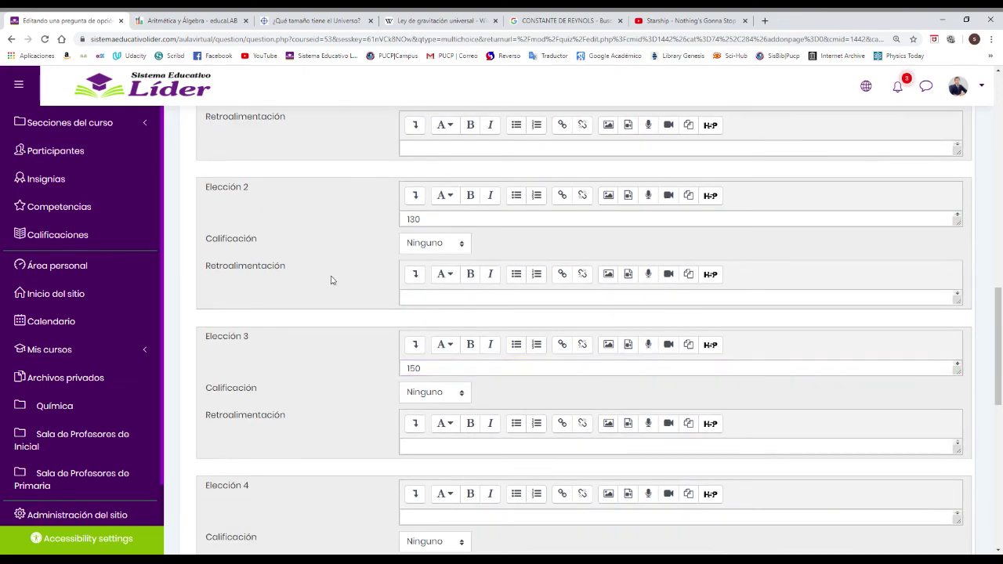
- Enter 141 as the text of Elección 4 and 142 as the text of Elección 5
{"action": "scroll", "coordinate": [331, 280], "scroll_direction": "up", "scroll_amount": 1}
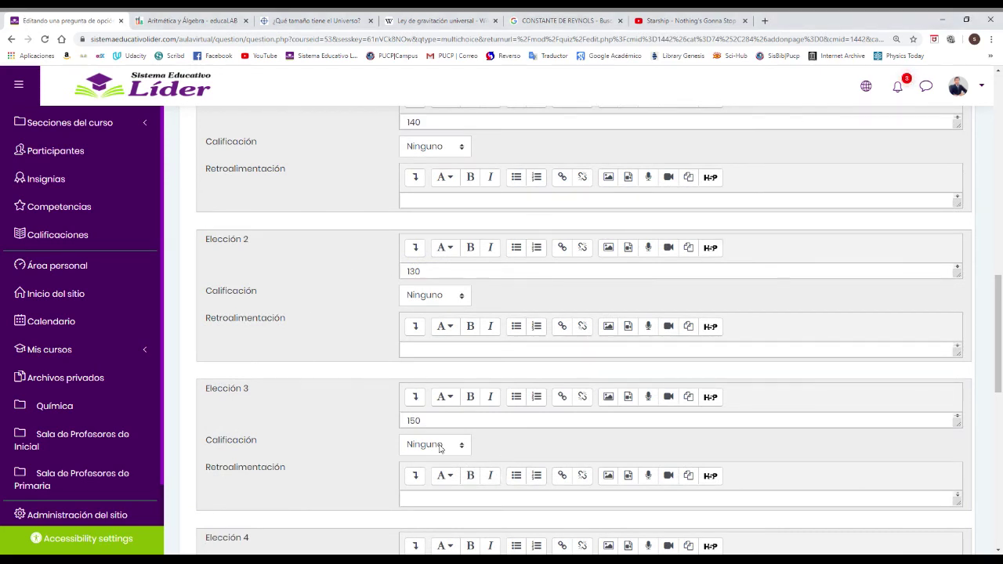
{"action": "scroll", "coordinate": [440, 439], "scroll_direction": "down", "scroll_amount": 2}
{"action": "left_click", "coordinate": [431, 415]}
{"action": "type", "text": "150"}
{"action": "key", "text": "BackSpace"}
{"action": "key", "text": "BackSpace"}
{"action": "scroll", "coordinate": [347, 447], "scroll_direction": "down", "scroll_amount": 1}
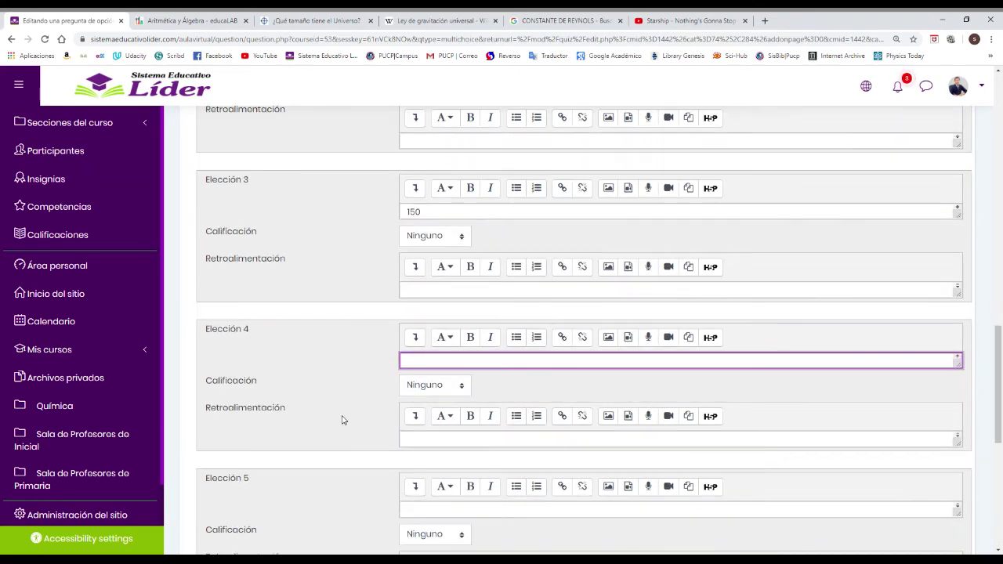
{"action": "type", "text": "141"}
{"action": "left_click", "coordinate": [371, 379]}
{"action": "scroll", "coordinate": [369, 377], "scroll_direction": "down", "scroll_amount": 1}
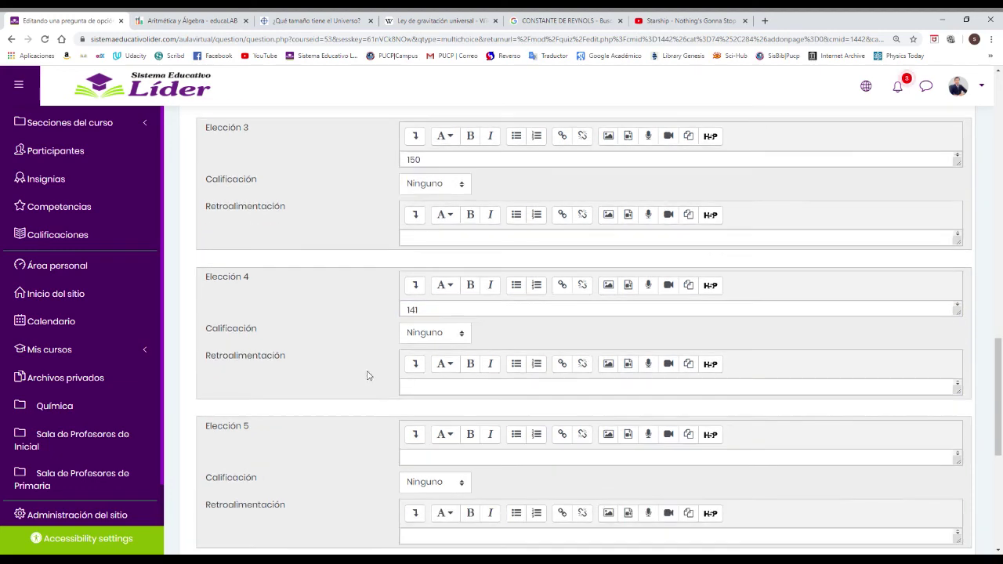
{"action": "left_click", "coordinate": [442, 459]}
{"action": "type", "text": "142"}
{"action": "left_click", "coordinate": [332, 324]}
- Set the grade of Elección 1, the answer 140, to 100%
{"action": "scroll", "coordinate": [335, 321], "scroll_direction": "down", "scroll_amount": 3}
{"action": "scroll", "coordinate": [344, 345], "scroll_direction": "up", "scroll_amount": 5}
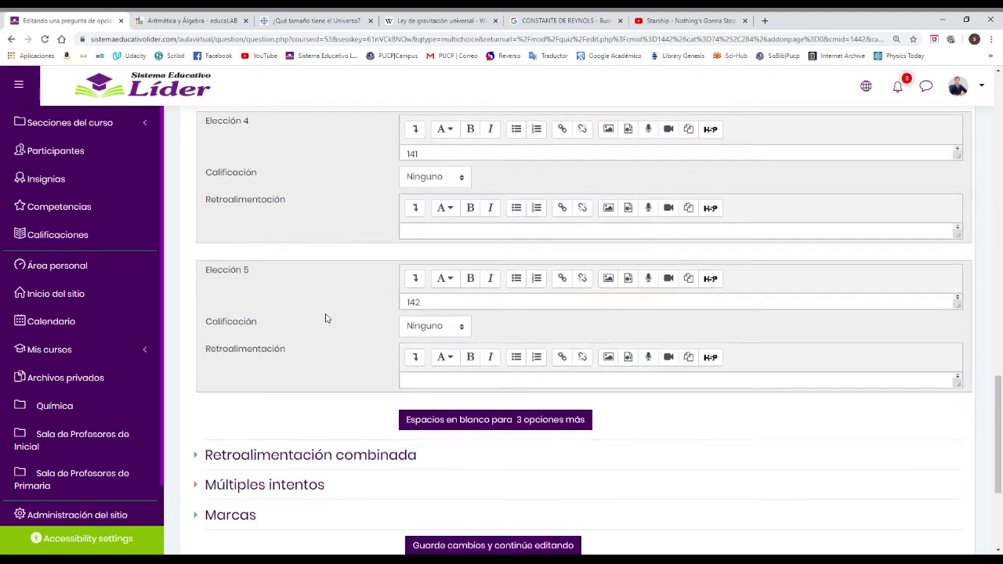
{"action": "scroll", "coordinate": [329, 324], "scroll_direction": "up", "scroll_amount": 2}
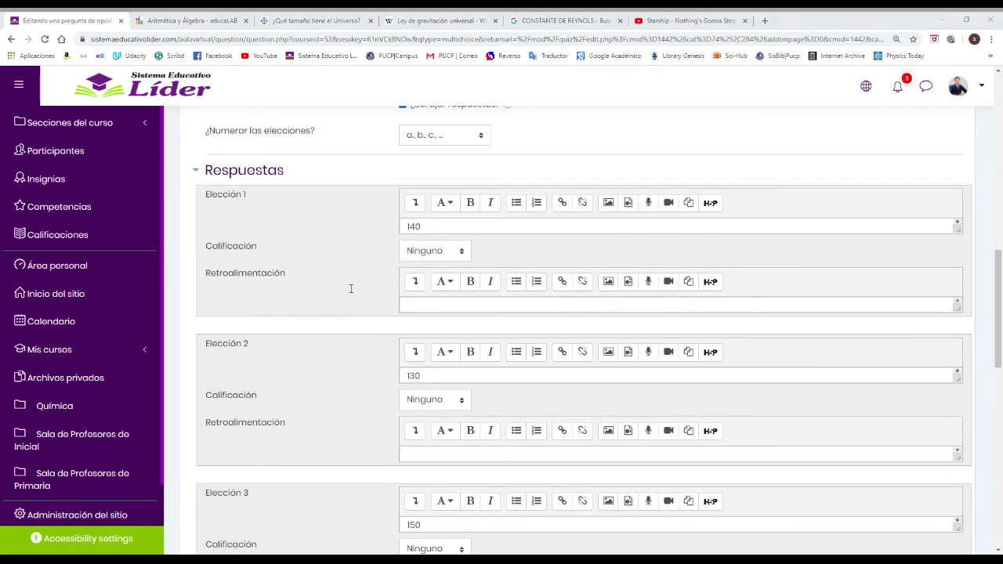
{"action": "left_click", "coordinate": [944, 15]}
{"action": "left_click", "coordinate": [464, 251]}
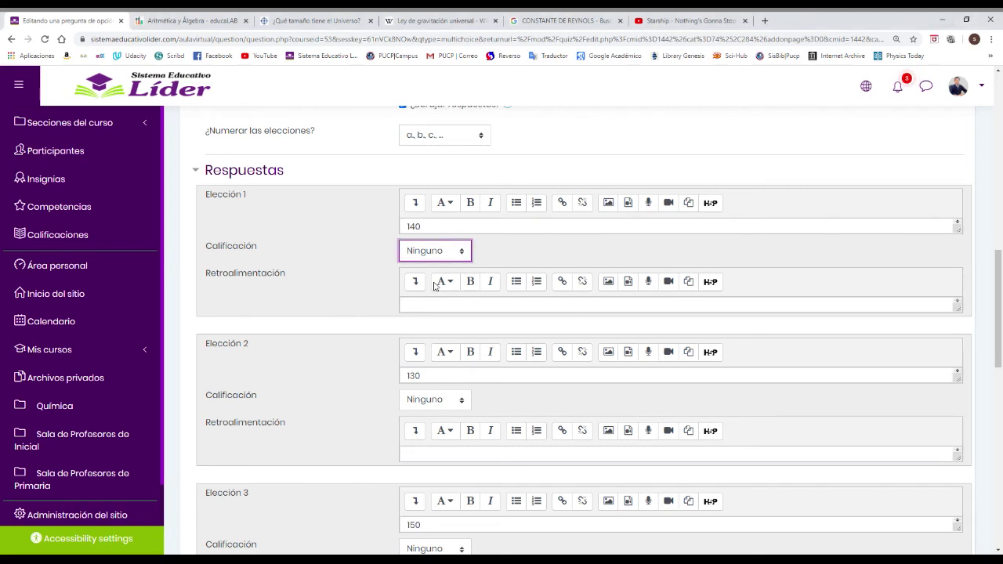
{"action": "key", "text": "Down"}
{"action": "key", "text": "shift+Tab"}
- Review the five answer choices and save the Cálculo 2 question to the quiz
{"action": "scroll", "coordinate": [332, 220], "scroll_direction": "up", "scroll_amount": 2}
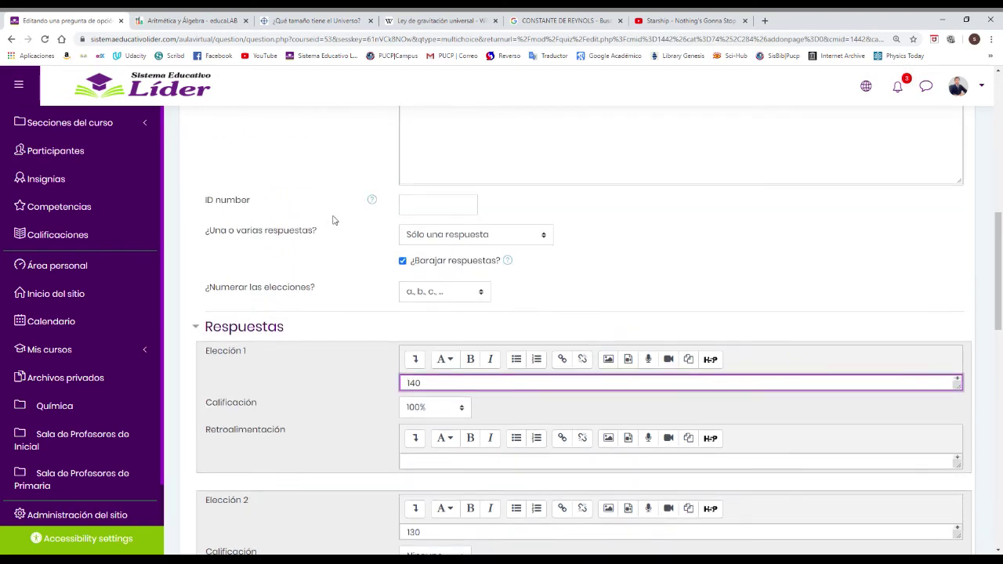
{"action": "scroll", "coordinate": [332, 221], "scroll_direction": "down", "scroll_amount": 5}
{"action": "scroll", "coordinate": [333, 220], "scroll_direction": "up", "scroll_amount": 2}
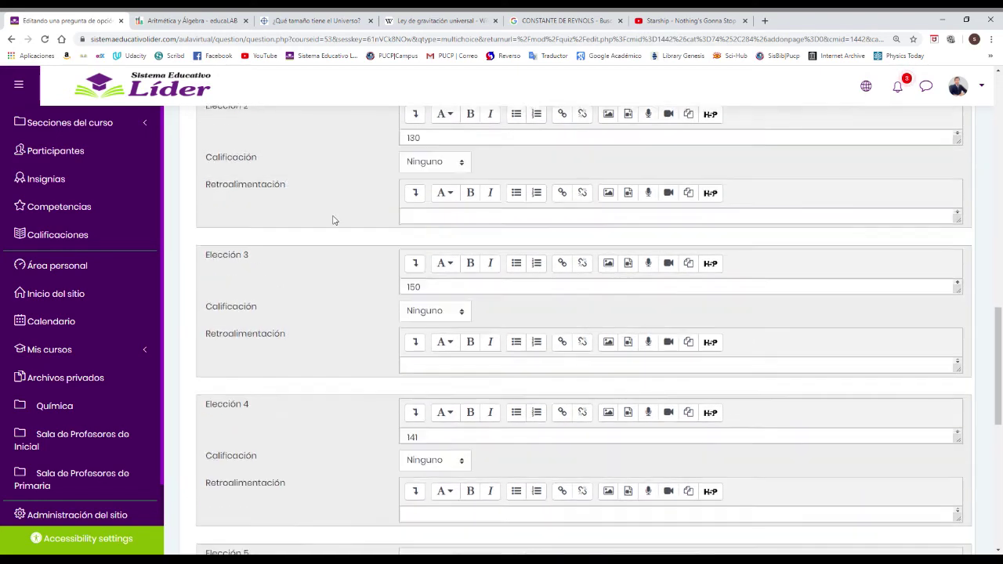
{"action": "scroll", "coordinate": [332, 220], "scroll_direction": "down", "scroll_amount": 3}
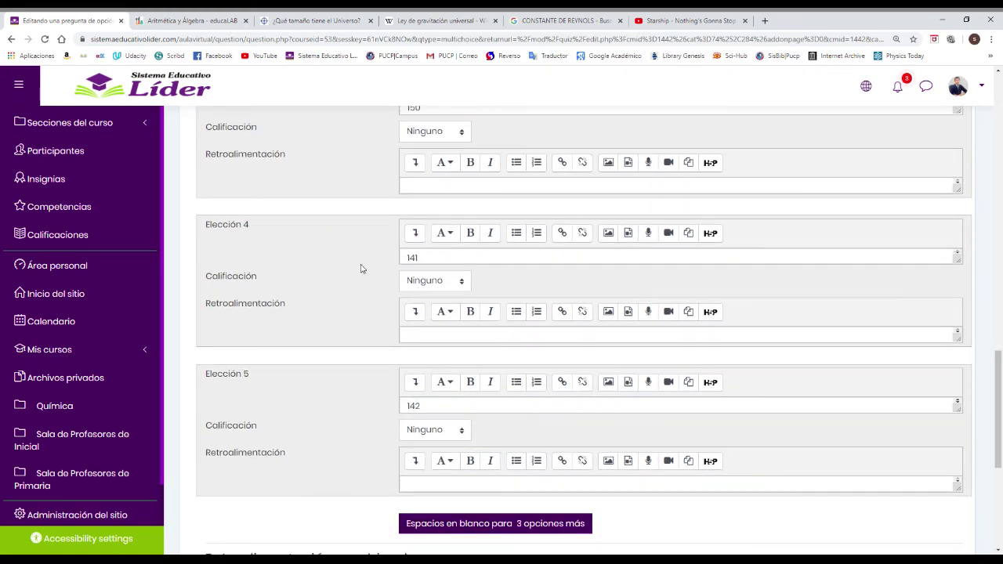
{"action": "scroll", "coordinate": [346, 289], "scroll_direction": "down", "scroll_amount": 3}
{"action": "scroll", "coordinate": [362, 298], "scroll_direction": "down", "scroll_amount": 2}
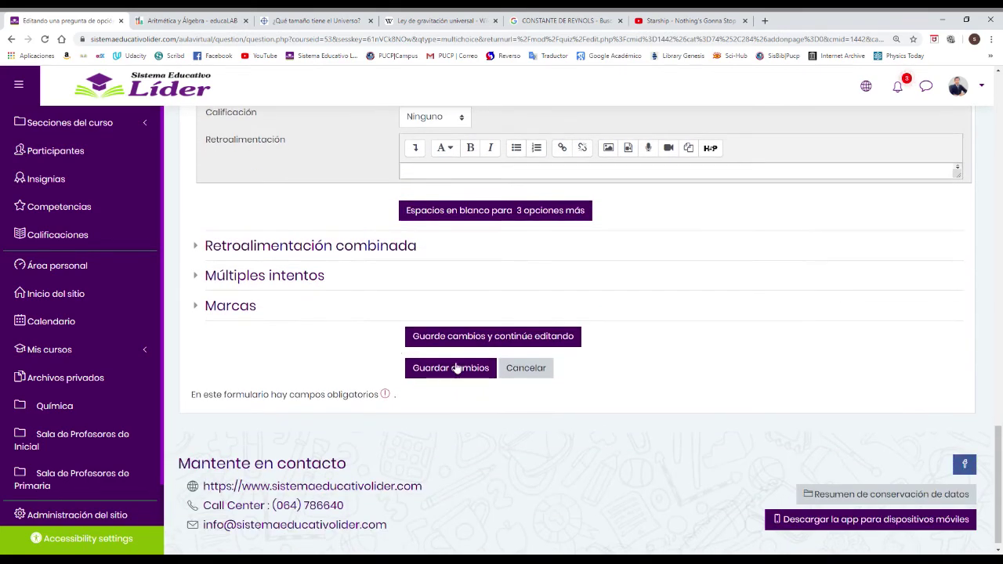
{"action": "left_click", "coordinate": [464, 379]}
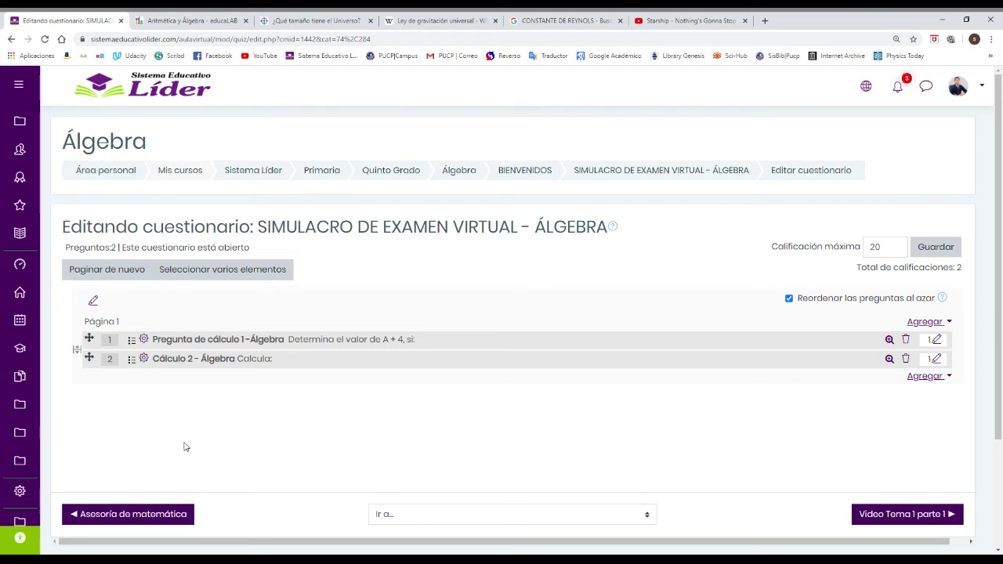
- Add a new question of type "Opción múltiple" below the second question on page 1 of the quiz
{"action": "left_click", "coordinate": [935, 379]}
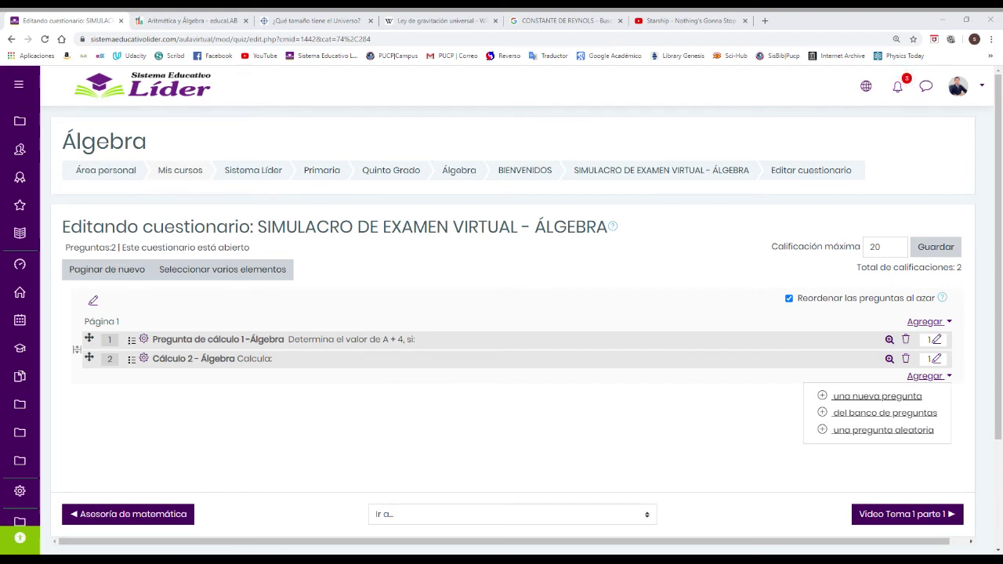
{"action": "key", "text": "Escape"}
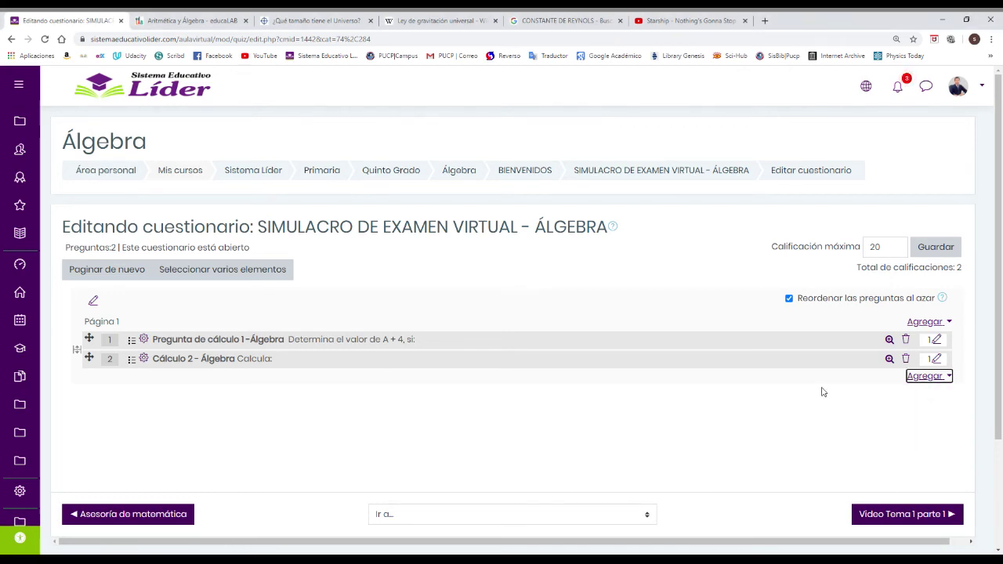
{"action": "left_click", "coordinate": [929, 377]}
{"action": "left_click", "coordinate": [881, 399]}
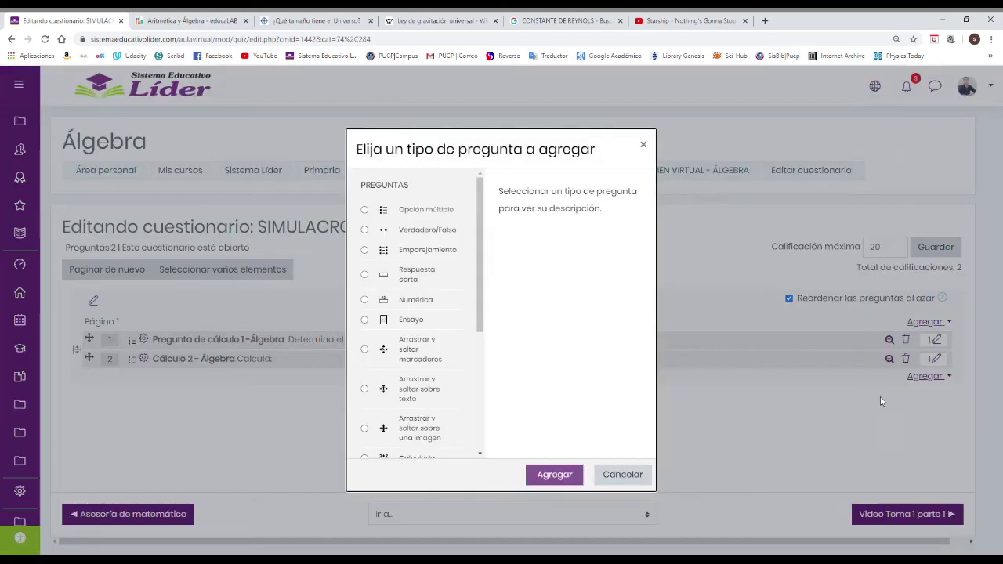
{"action": "double_click", "coordinate": [439, 210]}
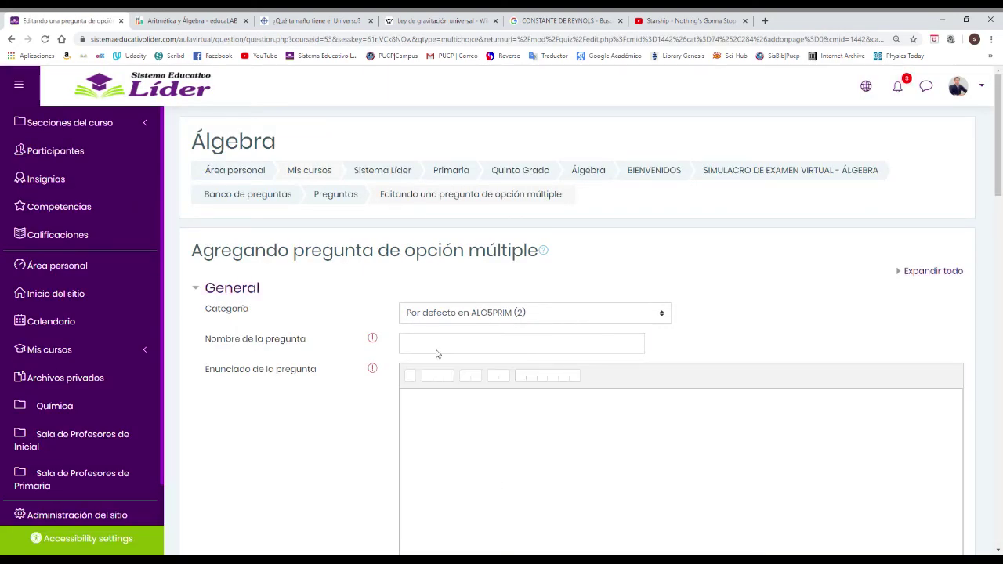
- Name the new question "Leyes de exponentes - Astronomía"
{"action": "left_click", "coordinate": [436, 344]}
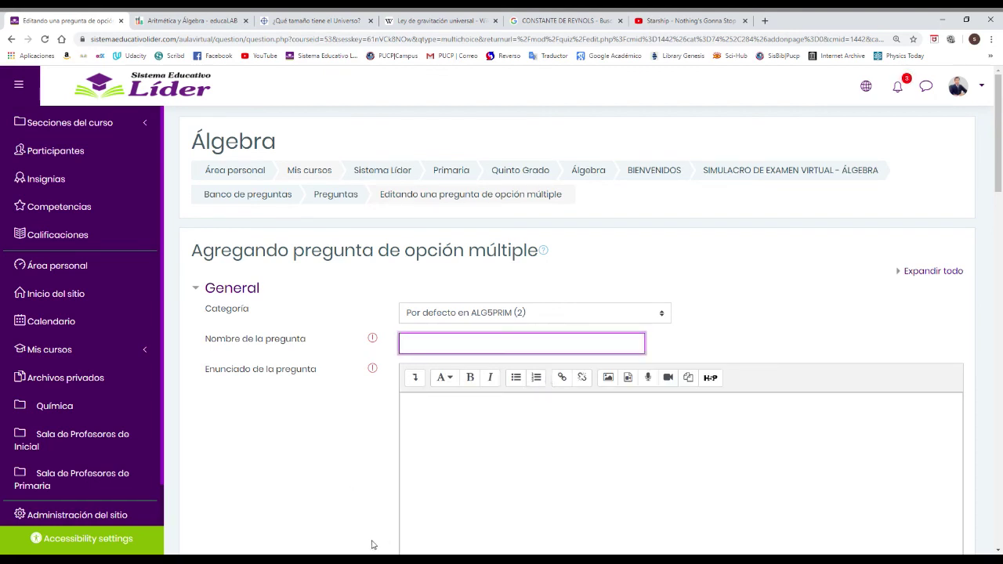
{"action": "type", "text": "Leyes de exponentes - astronomia"}
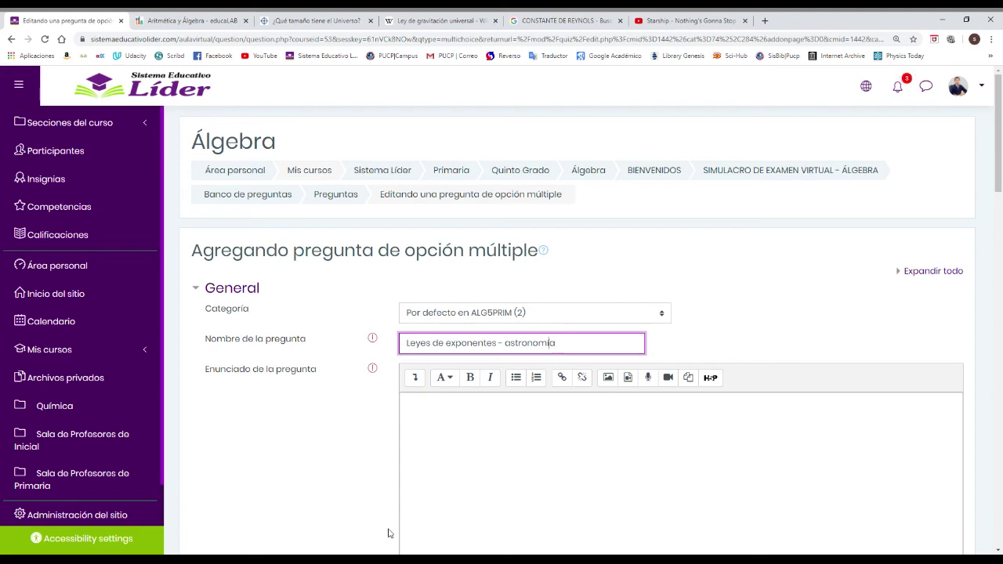
{"action": "key", "text": "BackSpace"}
{"action": "type", "text": "íA"}
{"action": "left_click", "coordinate": [484, 406]}
{"action": "left_click", "coordinate": [327, 468]}
- Paste the copied astronomy problem about the distance to Alfa Centauri and exponent laws into the question statement
{"action": "left_click", "coordinate": [457, 419]}
{"action": "scroll", "coordinate": [358, 448], "scroll_direction": "down", "scroll_amount": 1}
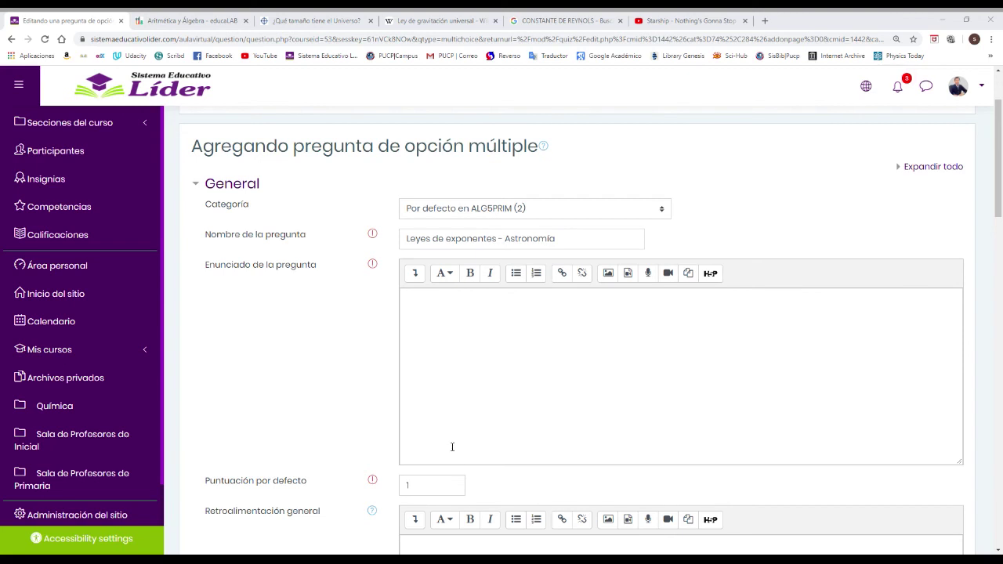
{"action": "key", "text": "alt+Tab"}
{"action": "key", "text": "ctrl+v"}
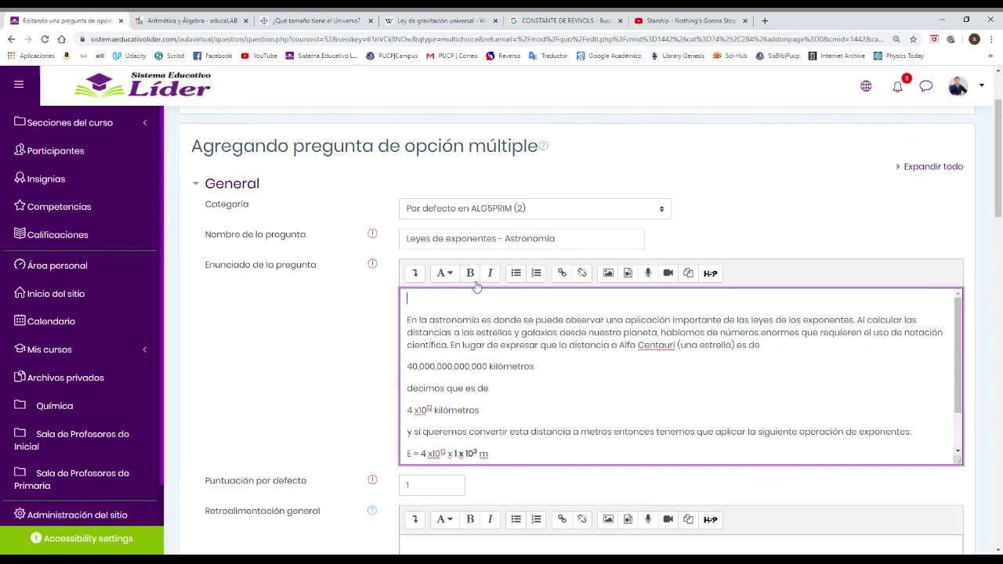
- Put the centred heading "LEYES DE EXPONENTES Y LA ASTRONOMÍA" above the first paragraph of the question statement
{"action": "left_click", "coordinate": [415, 273]}
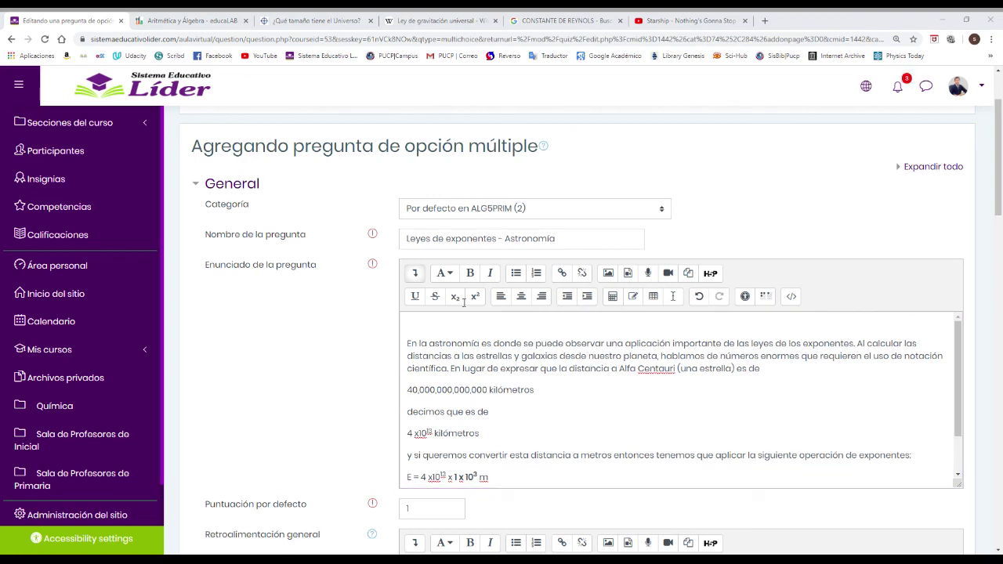
{"action": "left_click", "coordinate": [603, 413]}
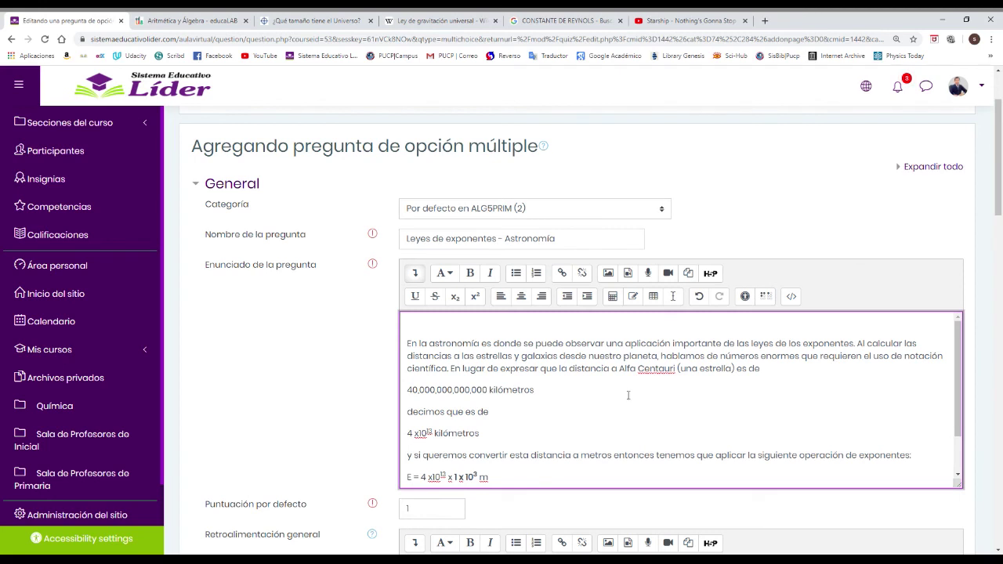
{"action": "key", "text": "ctrl+z"}
{"action": "key", "text": "Delete"}
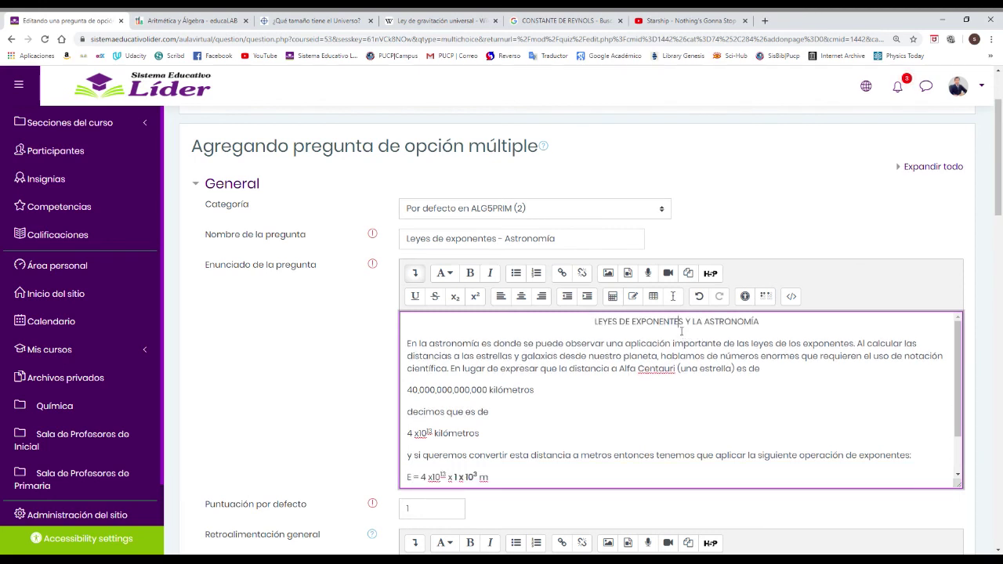
{"action": "key", "text": "ctrl+z"}
{"action": "key", "text": "ctrl+z"}
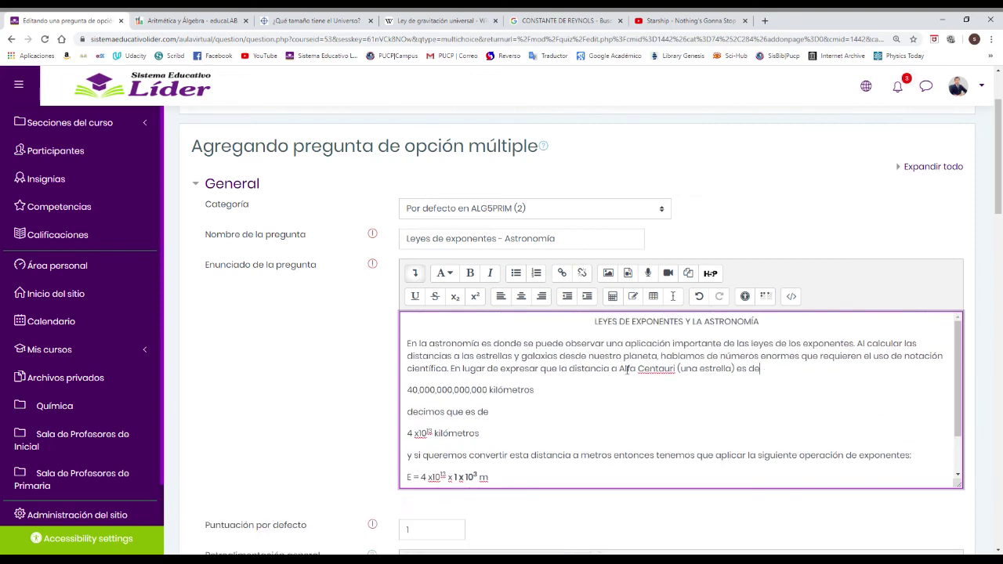
{"action": "key", "text": "ctrl+y"}
- Make the lines "40,000,000,000,000 kilómetros", "4 x10^13 kilómetros" and "E = 4 x10^13 x 1 x 10^3 m" bold in the statement
{"action": "left_click_drag", "start_coordinate": [538, 339], "coordinate": [406, 338]}
{"action": "left_click", "coordinate": [470, 273]}
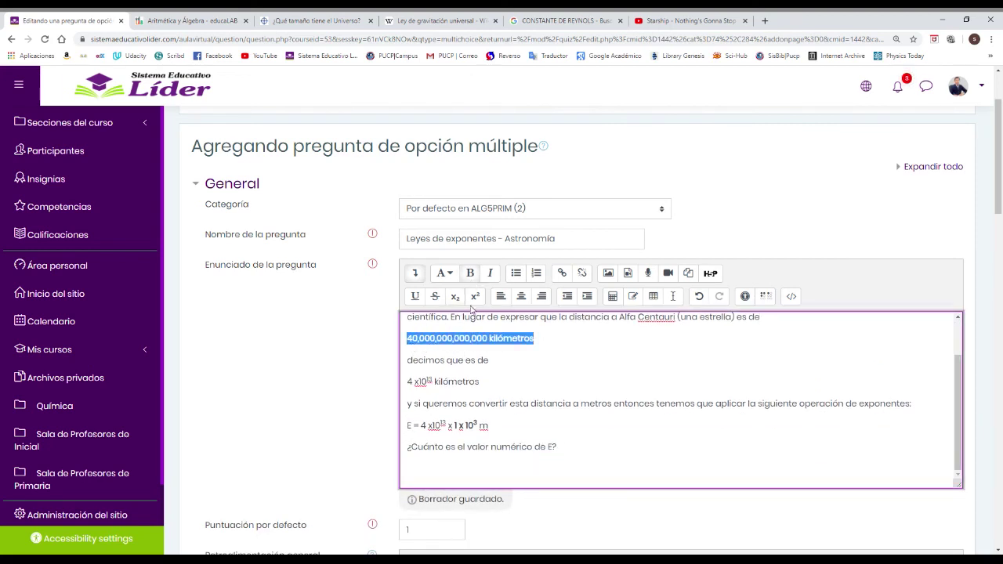
{"action": "left_click", "coordinate": [560, 346]}
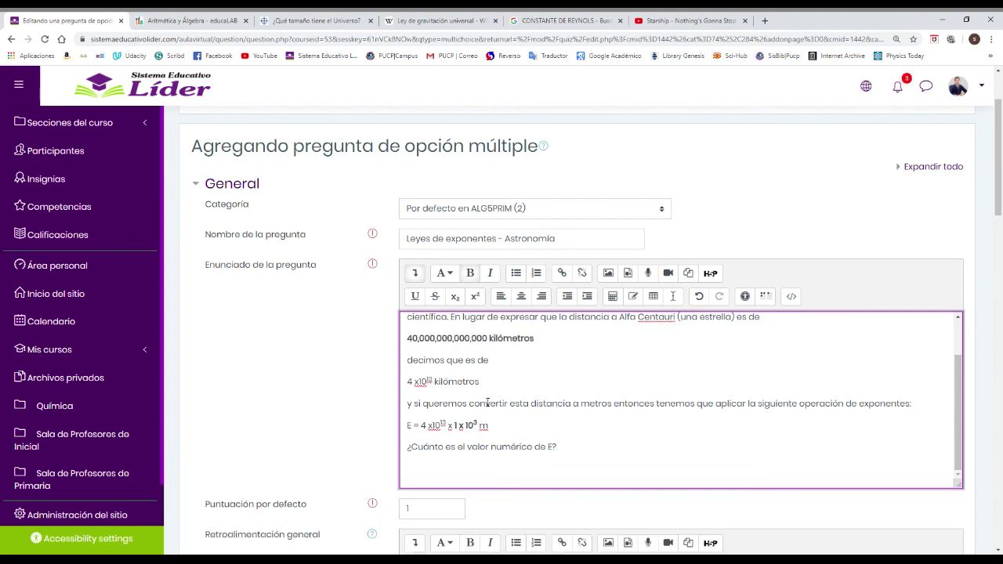
{"action": "left_click_drag", "start_coordinate": [491, 384], "coordinate": [406, 382]}
{"action": "left_click", "coordinate": [470, 273]}
{"action": "left_click", "coordinate": [527, 383]}
{"action": "left_click_drag", "start_coordinate": [498, 430], "coordinate": [407, 425]}
{"action": "left_click", "coordinate": [471, 274]}
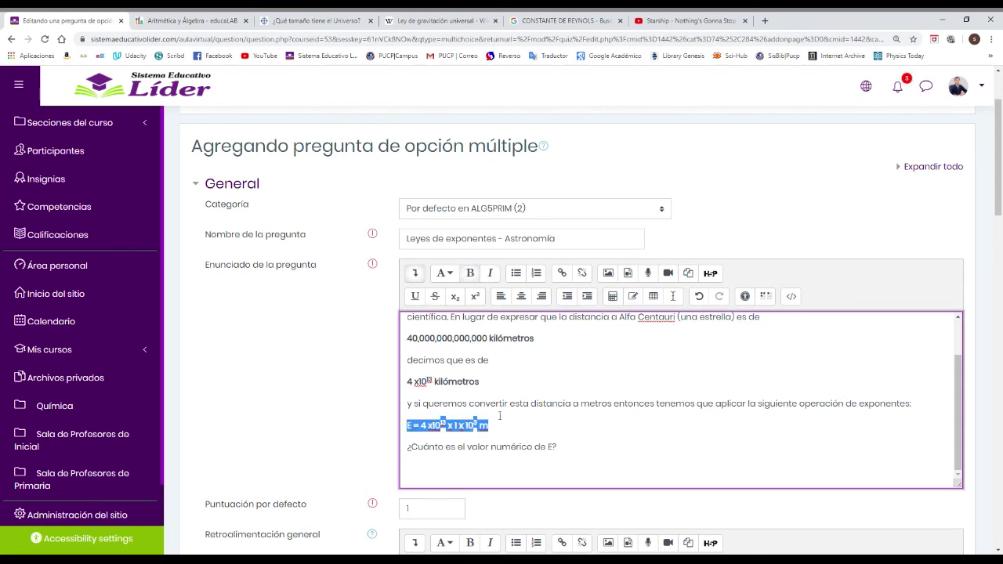
{"action": "left_click", "coordinate": [555, 455]}
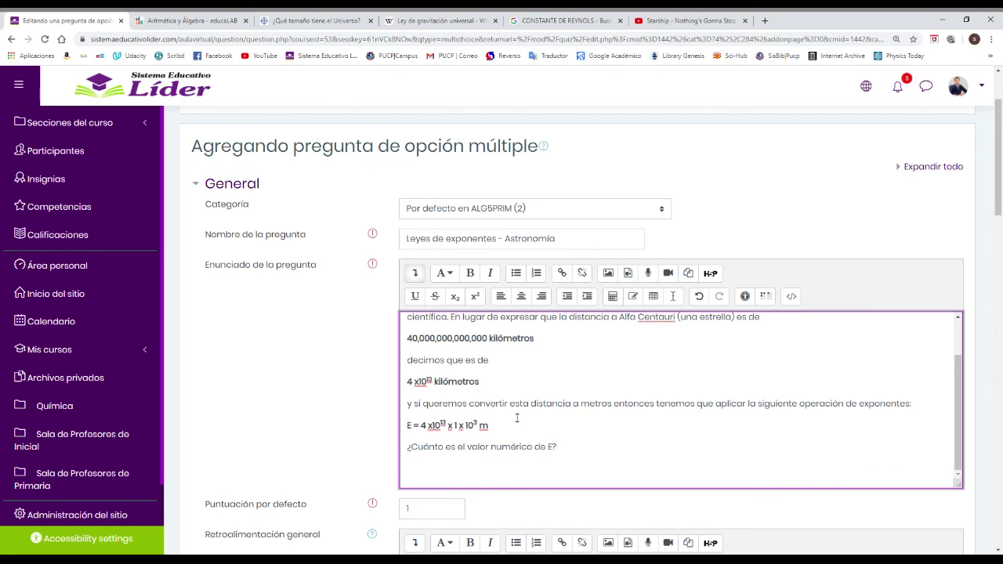
- Set the question's default score (Puntuación por defecto) to 3
{"action": "scroll", "coordinate": [551, 424], "scroll_direction": "down", "scroll_amount": 1}
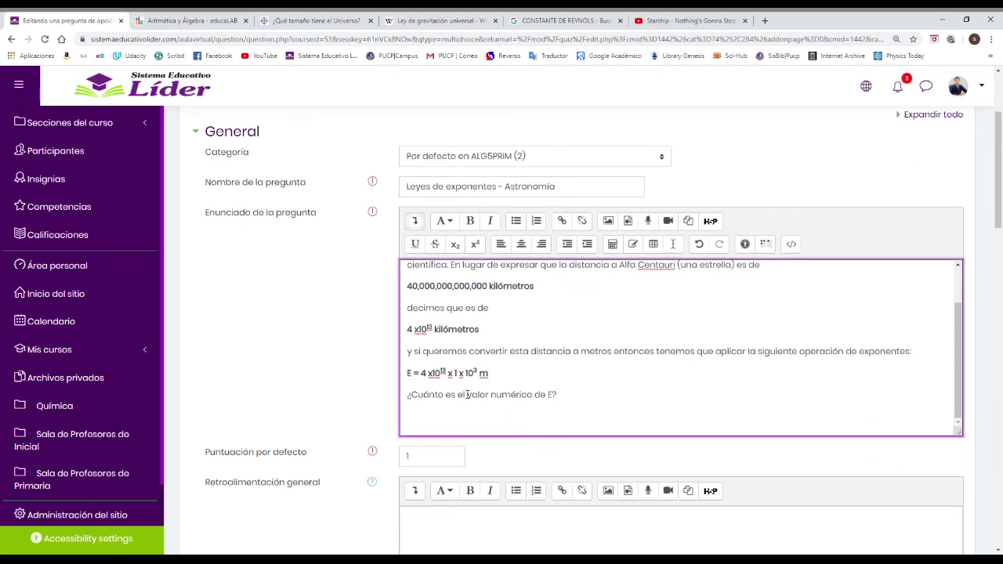
{"action": "left_click", "coordinate": [342, 352]}
{"action": "scroll", "coordinate": [342, 352], "scroll_direction": "down", "scroll_amount": 1}
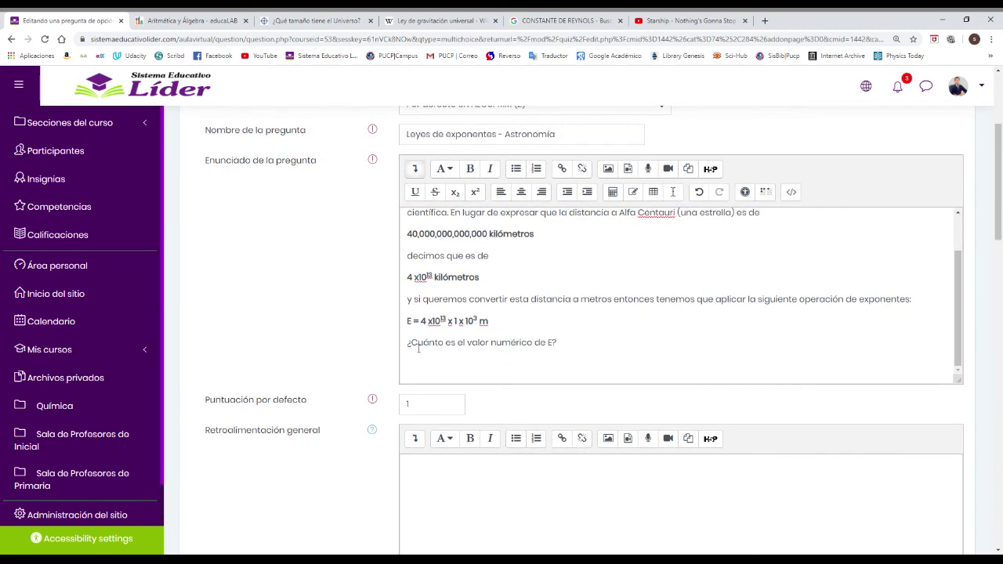
{"action": "left_click", "coordinate": [446, 407]}
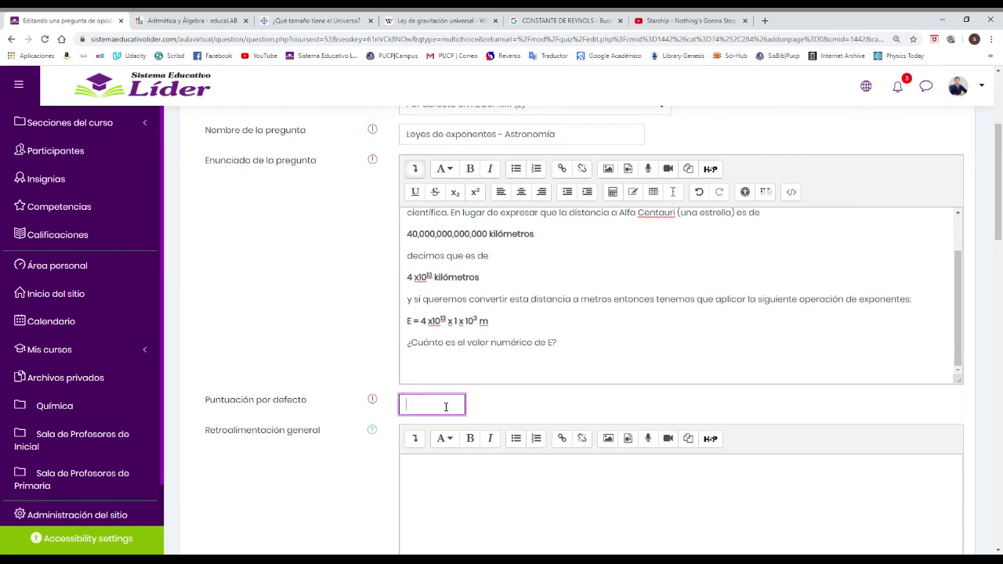
{"action": "left_click", "coordinate": [552, 270]}
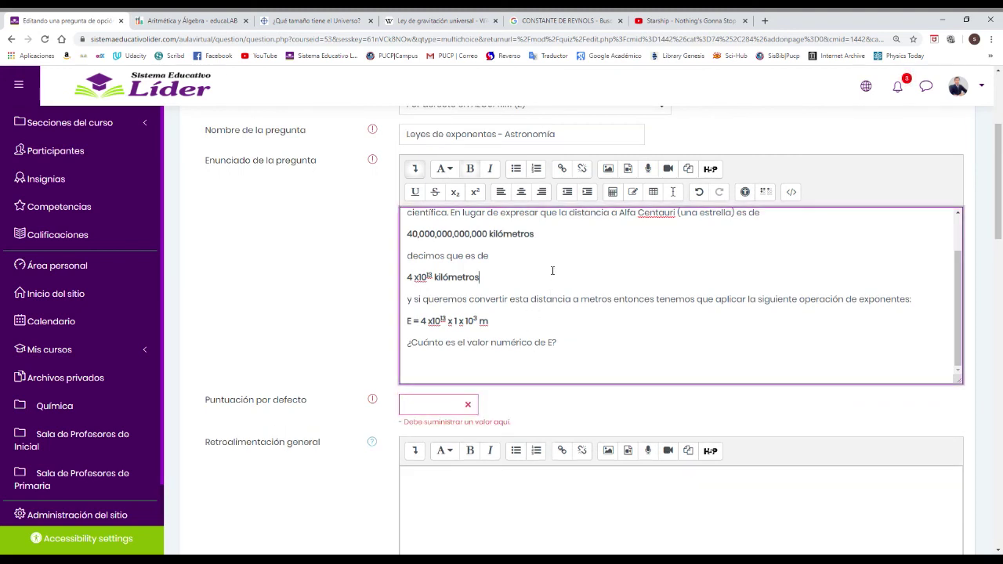
{"action": "left_click", "coordinate": [426, 414]}
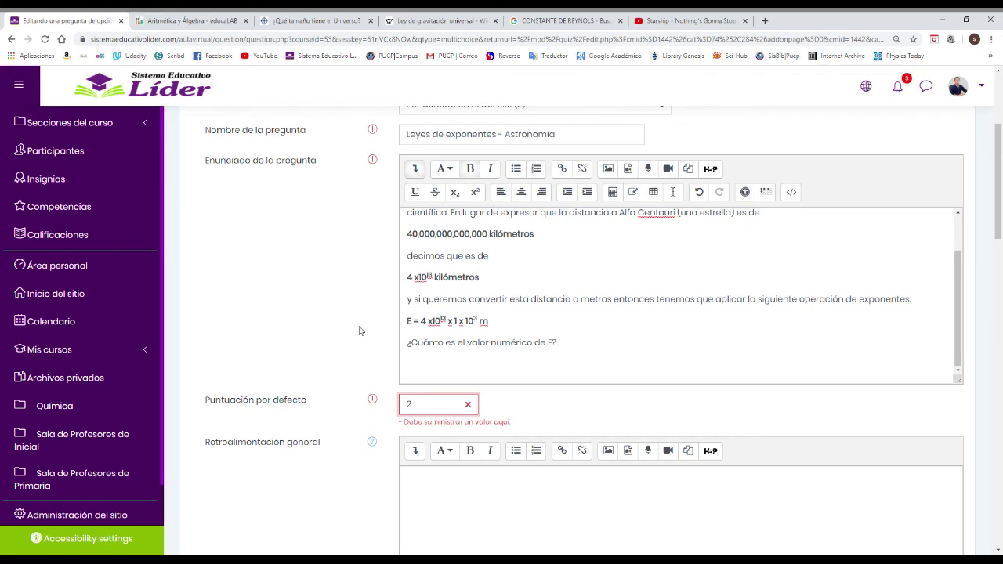
{"action": "left_click", "coordinate": [333, 328]}
{"action": "left_click", "coordinate": [432, 408]}
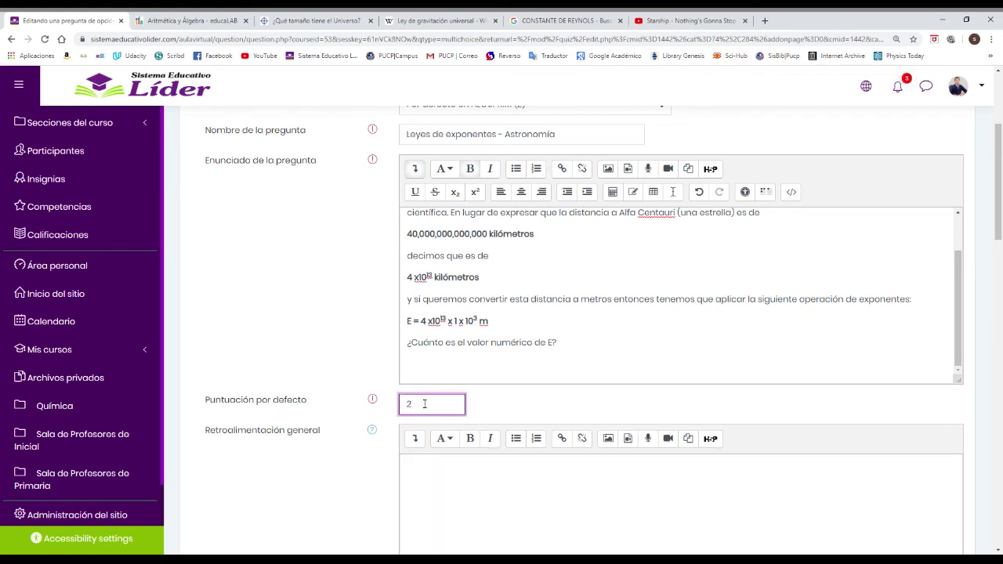
{"action": "type", "text": "3"}
{"action": "left_click", "coordinate": [313, 275]}
- Enter 4 x 10^16, with 16 as superscript, as the text of Elección 1
{"action": "scroll", "coordinate": [313, 276], "scroll_direction": "down", "scroll_amount": 3}
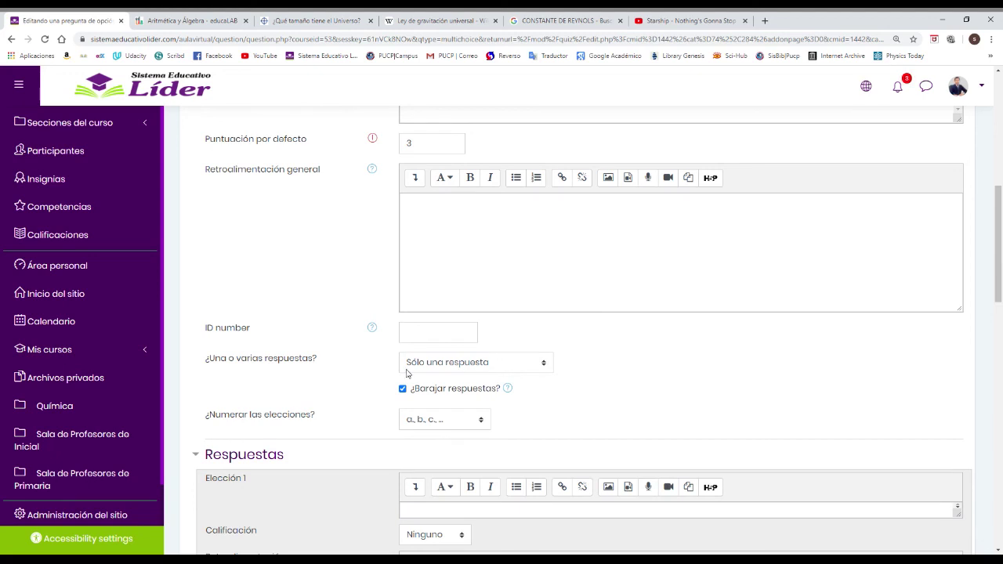
{"action": "scroll", "coordinate": [395, 362], "scroll_direction": "down", "scroll_amount": 1}
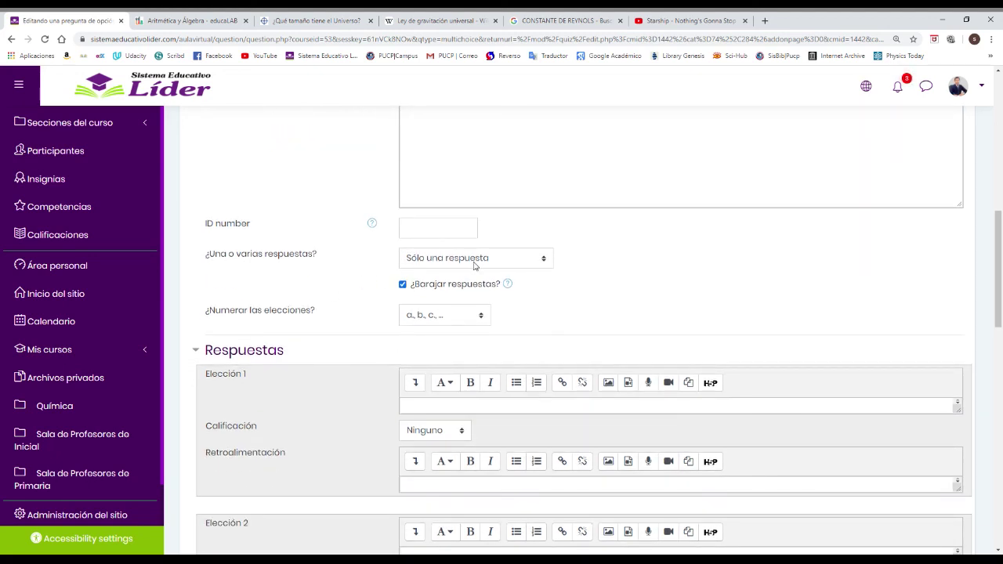
{"action": "scroll", "coordinate": [602, 277], "scroll_direction": "up", "scroll_amount": 2}
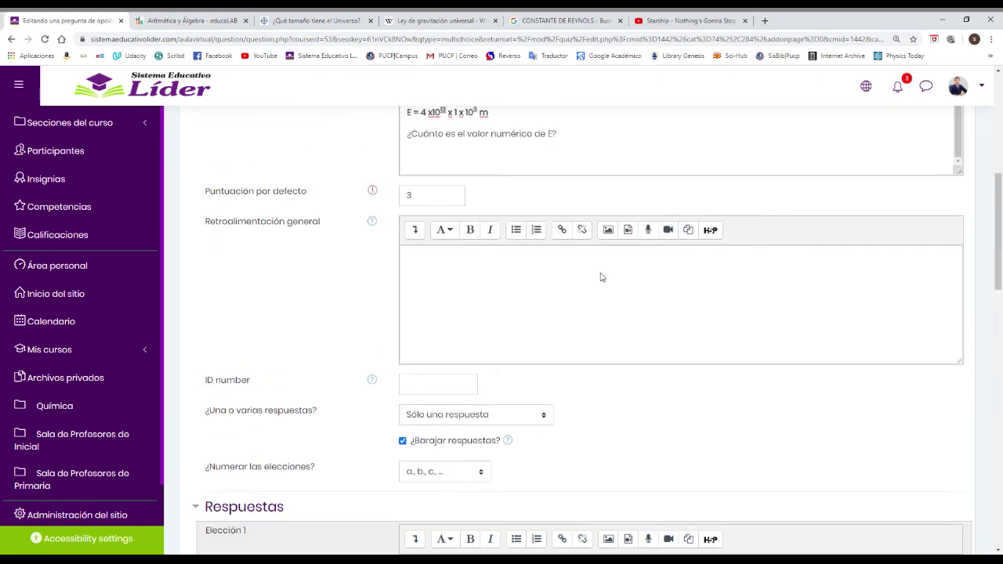
{"action": "scroll", "coordinate": [603, 281], "scroll_direction": "down", "scroll_amount": 3}
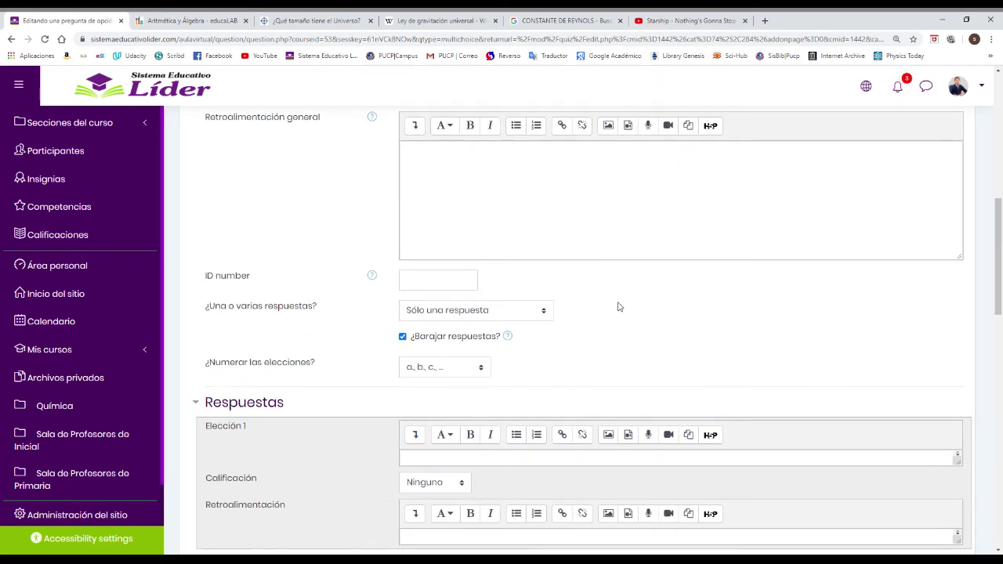
{"action": "scroll", "coordinate": [400, 276], "scroll_direction": "down", "scroll_amount": 2}
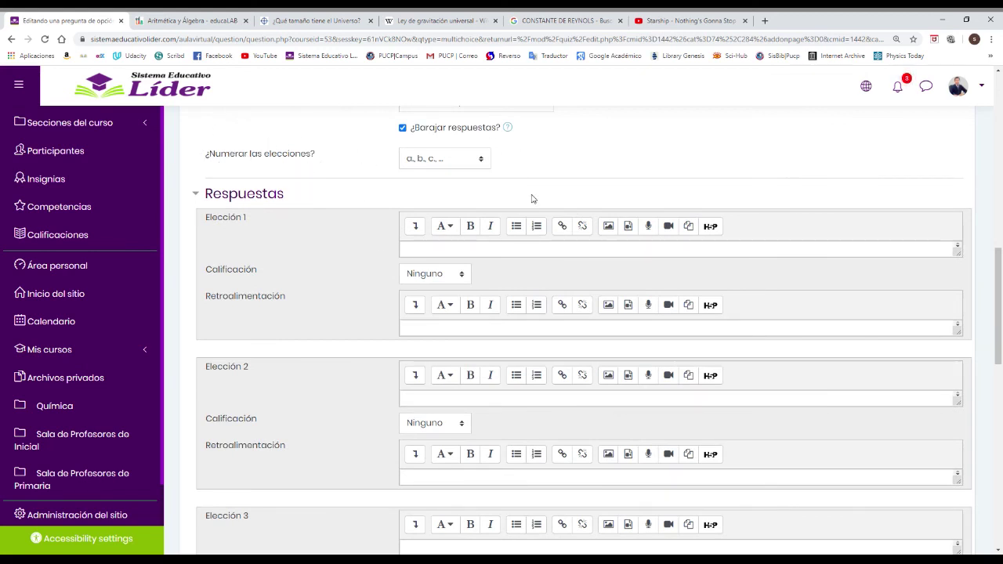
{"action": "left_click", "coordinate": [420, 253]}
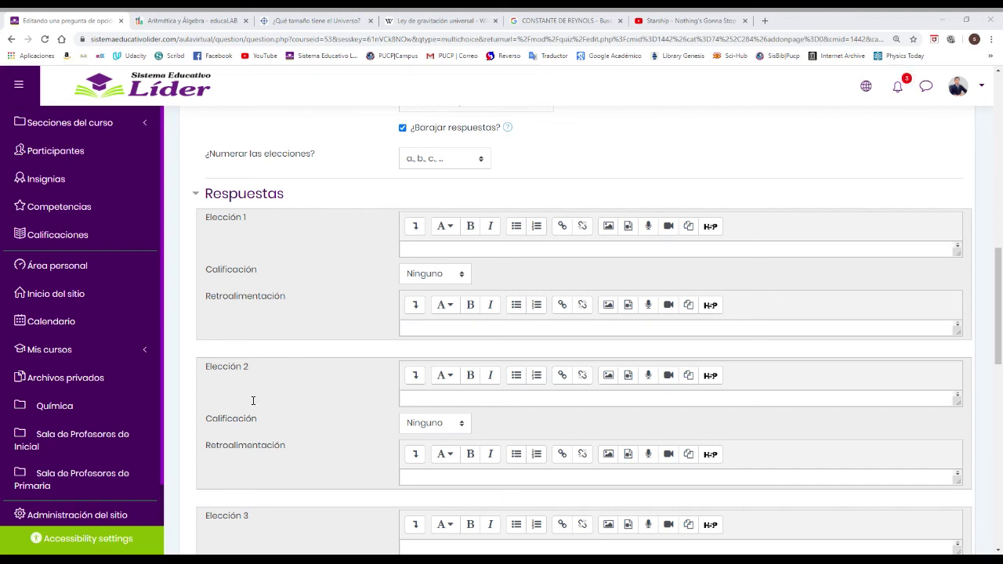
{"action": "key", "text": "Tab"}
{"action": "type", "text": "4 x 1016"}
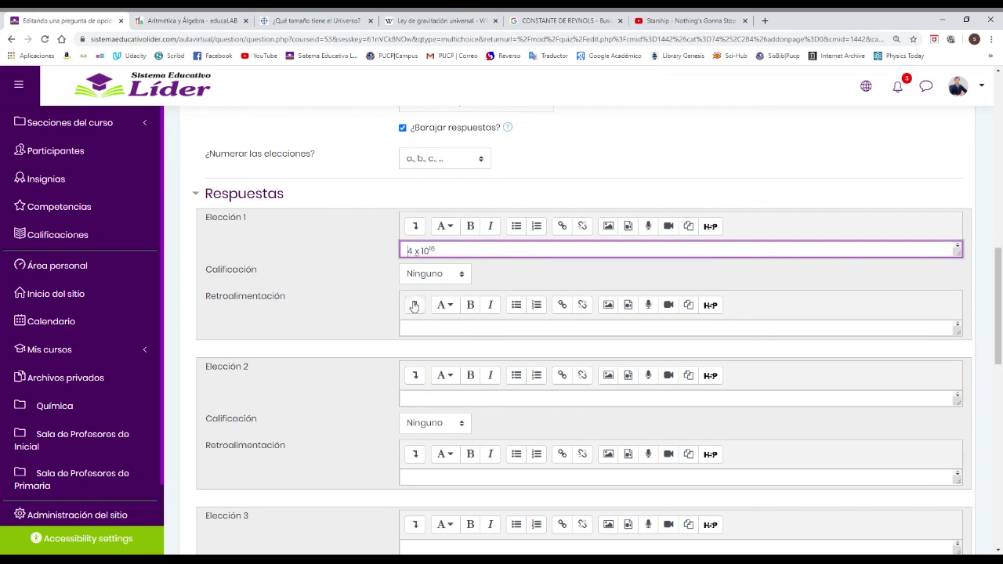
- Fill in Elección 2 with 4 x 10^13, Elección 3 with 4 x 10^10 and Elección 4 with 10^10, using superscript exponents
{"action": "left_click", "coordinate": [422, 404]}
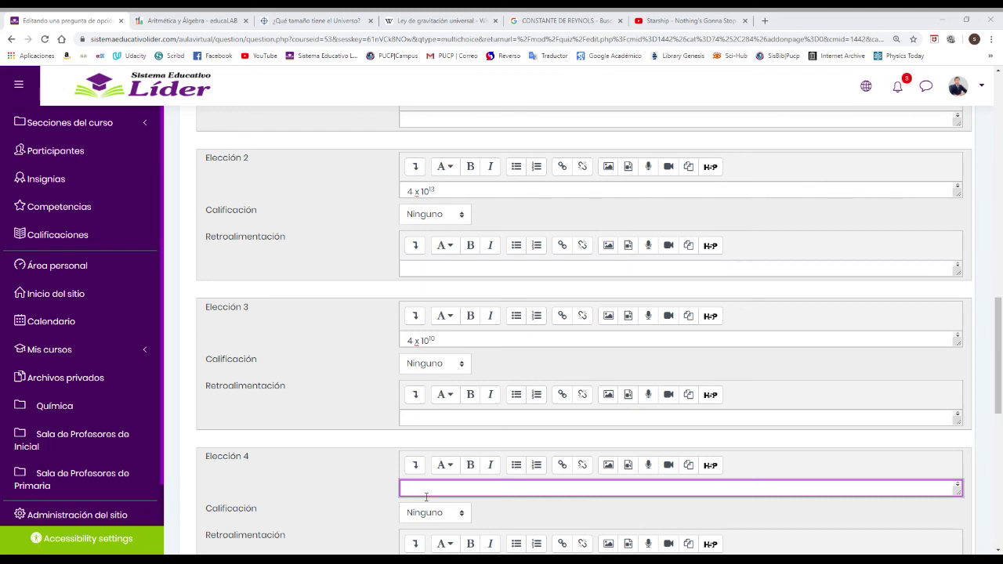
{"action": "left_click", "coordinate": [355, 475]}
{"action": "scroll", "coordinate": [357, 473], "scroll_direction": "down", "scroll_amount": 3}
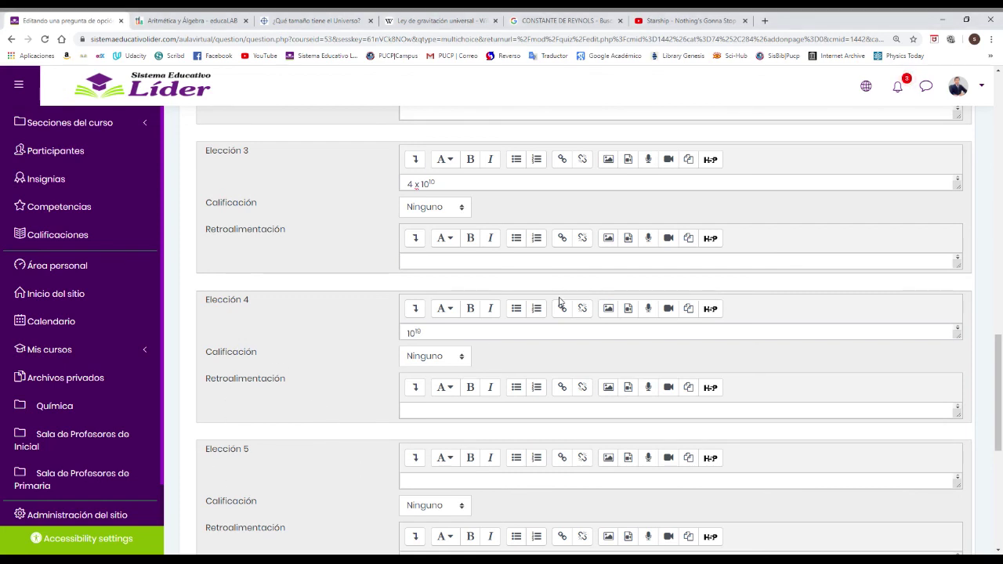
{"action": "scroll", "coordinate": [332, 333], "scroll_direction": "down", "scroll_amount": 2}
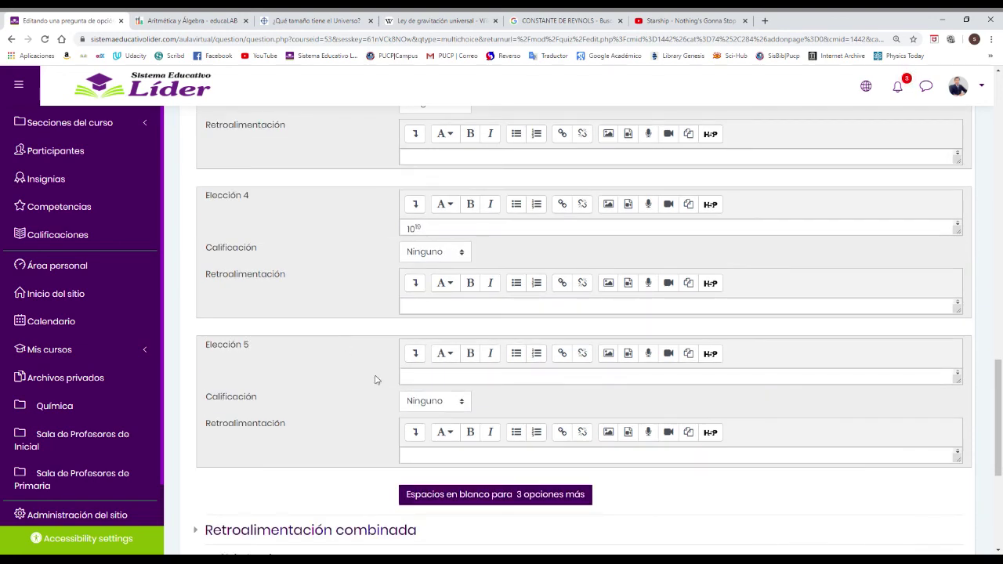
{"action": "left_click", "coordinate": [440, 379]}
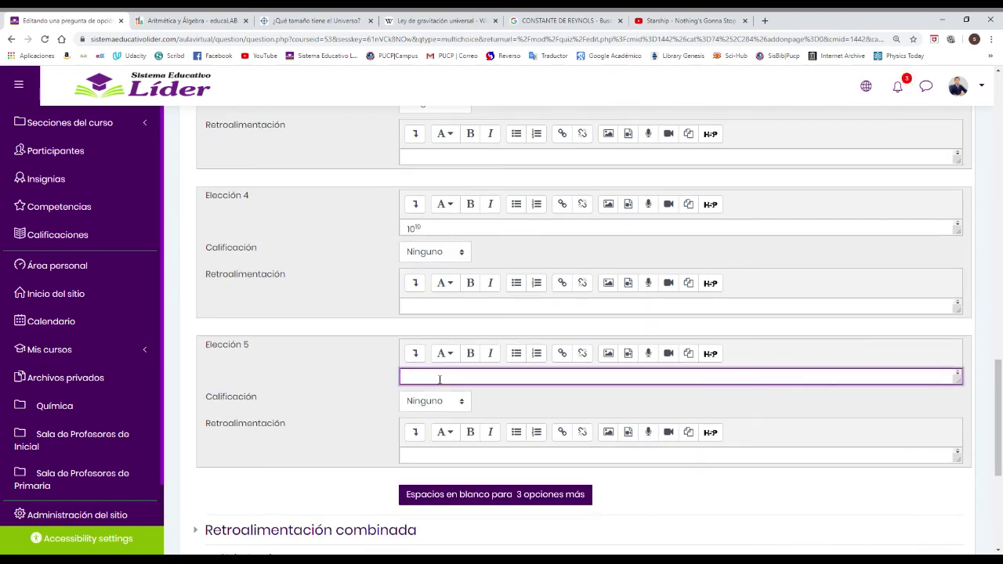
{"action": "left_click", "coordinate": [351, 358]}
- Check the choices against the formula for E and set the grade of Elección 1 to 100%
{"action": "scroll", "coordinate": [350, 332], "scroll_direction": "up", "scroll_amount": 3}
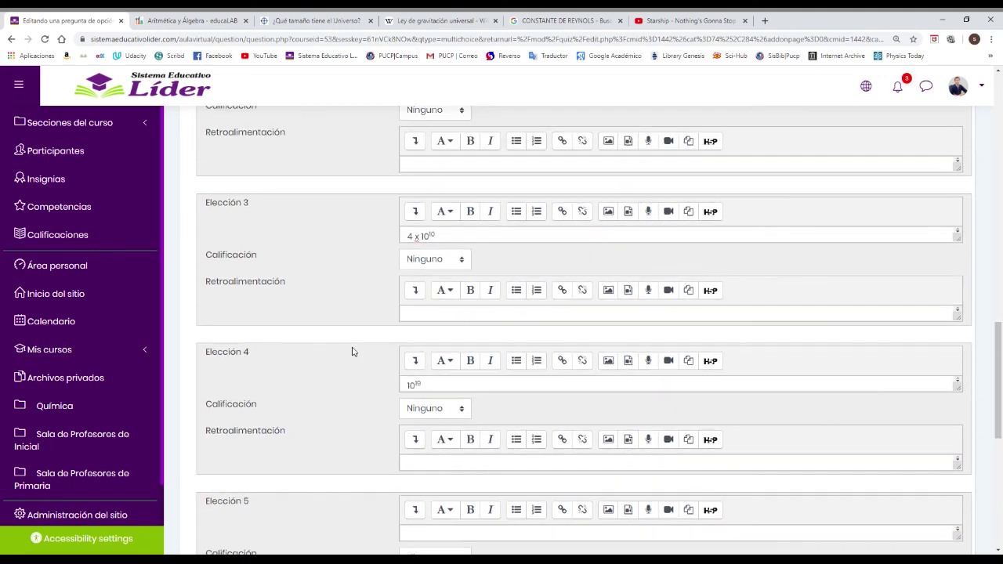
{"action": "scroll", "coordinate": [296, 455], "scroll_direction": "down", "scroll_amount": 1}
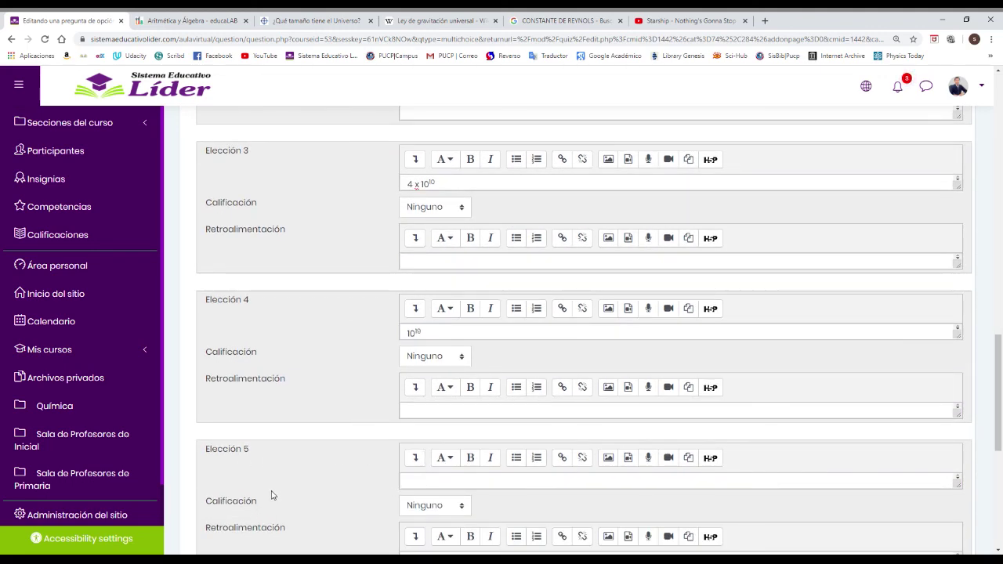
{"action": "scroll", "coordinate": [314, 367], "scroll_direction": "up", "scroll_amount": 7}
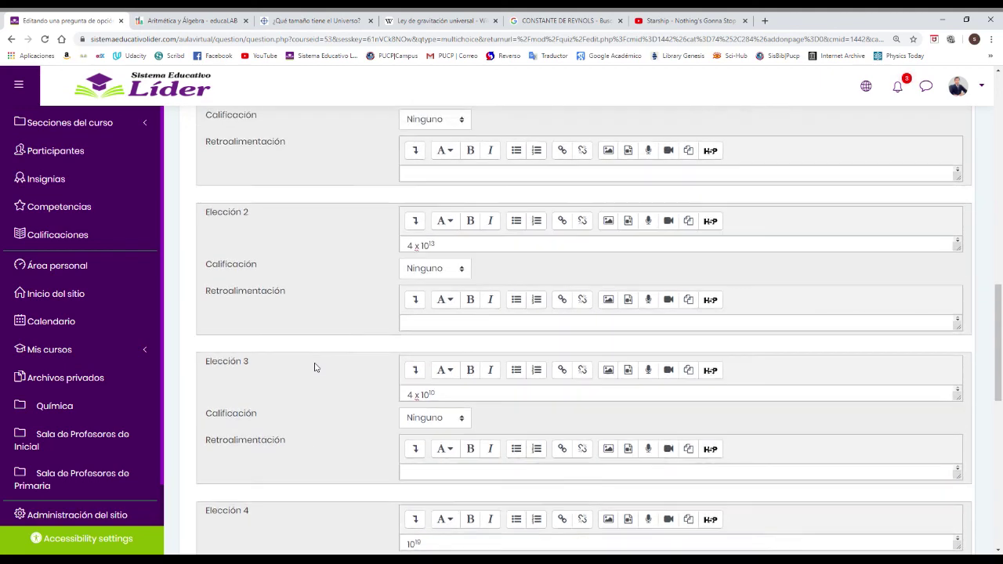
{"action": "scroll", "coordinate": [314, 367], "scroll_direction": "down", "scroll_amount": 6}
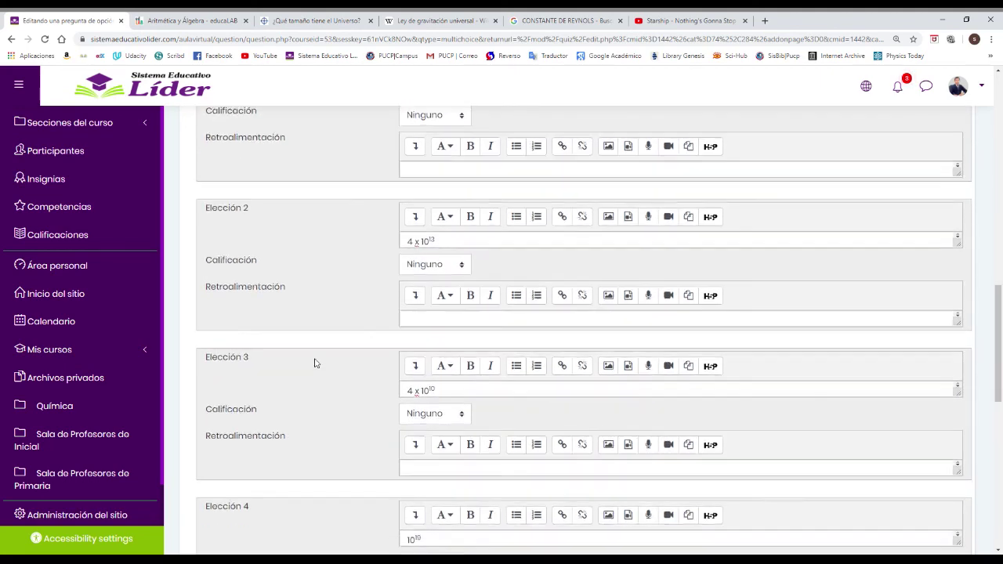
{"action": "scroll", "coordinate": [314, 362], "scroll_direction": "up", "scroll_amount": 4}
{"action": "scroll", "coordinate": [314, 360], "scroll_direction": "up", "scroll_amount": 12}
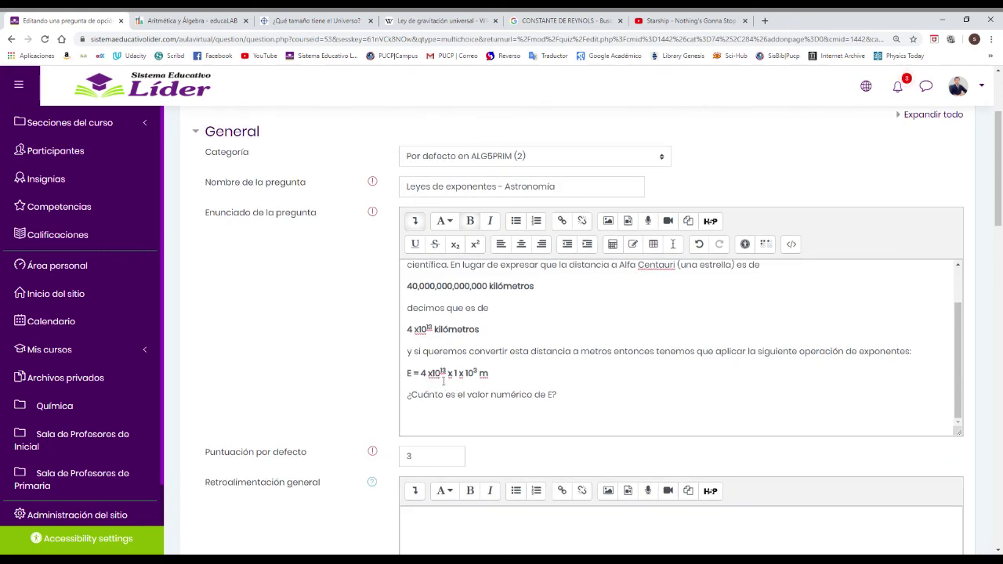
{"action": "scroll", "coordinate": [341, 379], "scroll_direction": "down", "scroll_amount": 12}
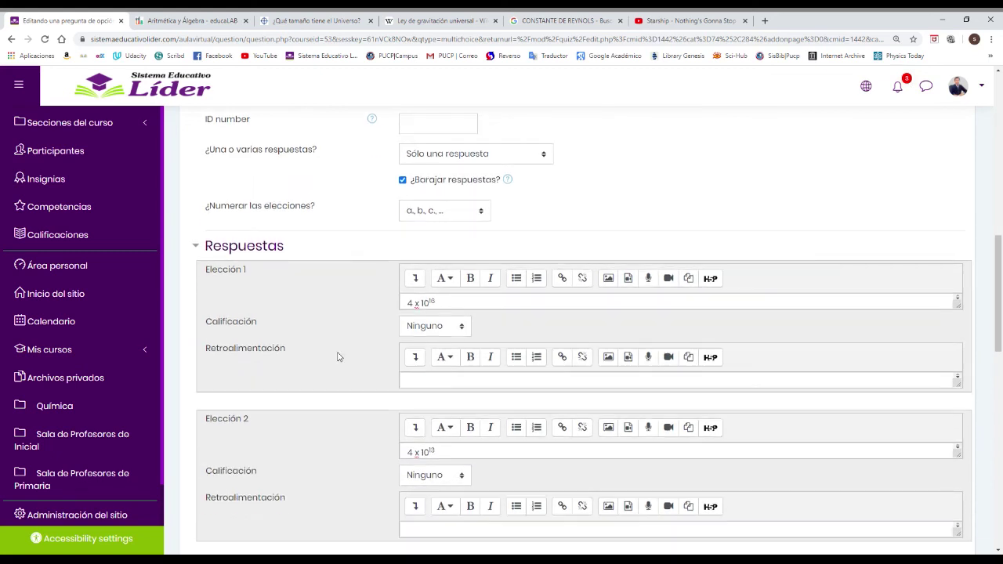
{"action": "left_click", "coordinate": [459, 278]}
{"action": "left_click", "coordinate": [426, 308]}
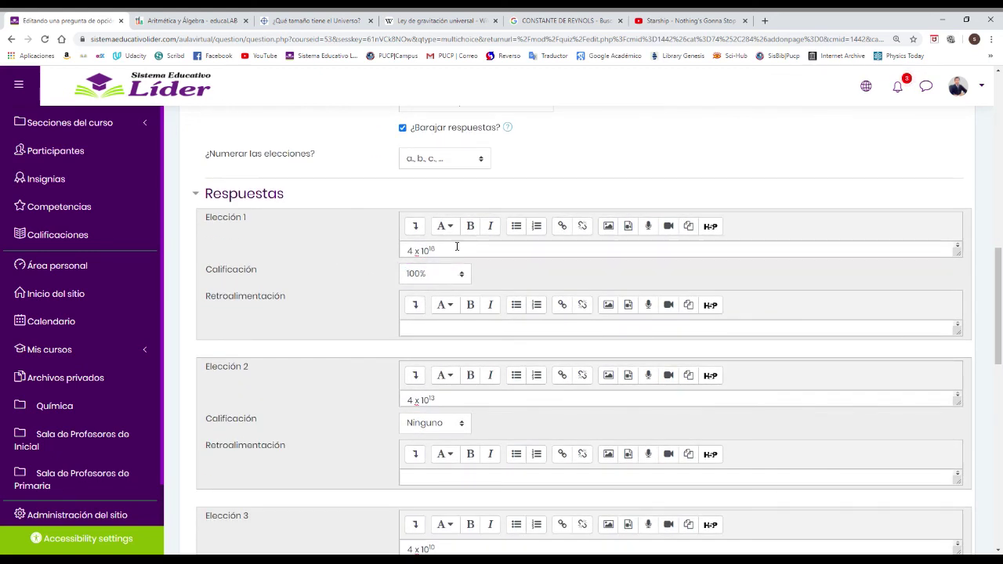
- Review the answer choices and the astronomy statement, and save the question to the quiz
{"action": "scroll", "coordinate": [352, 274], "scroll_direction": "down", "scroll_amount": 1}
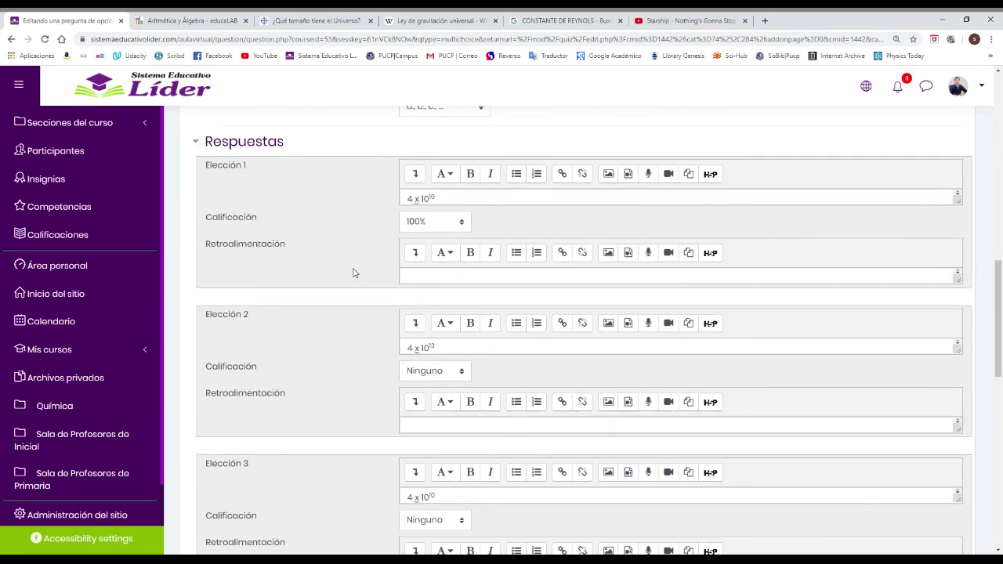
{"action": "scroll", "coordinate": [352, 272], "scroll_direction": "up", "scroll_amount": 2}
{"action": "scroll", "coordinate": [352, 273], "scroll_direction": "down", "scroll_amount": 8}
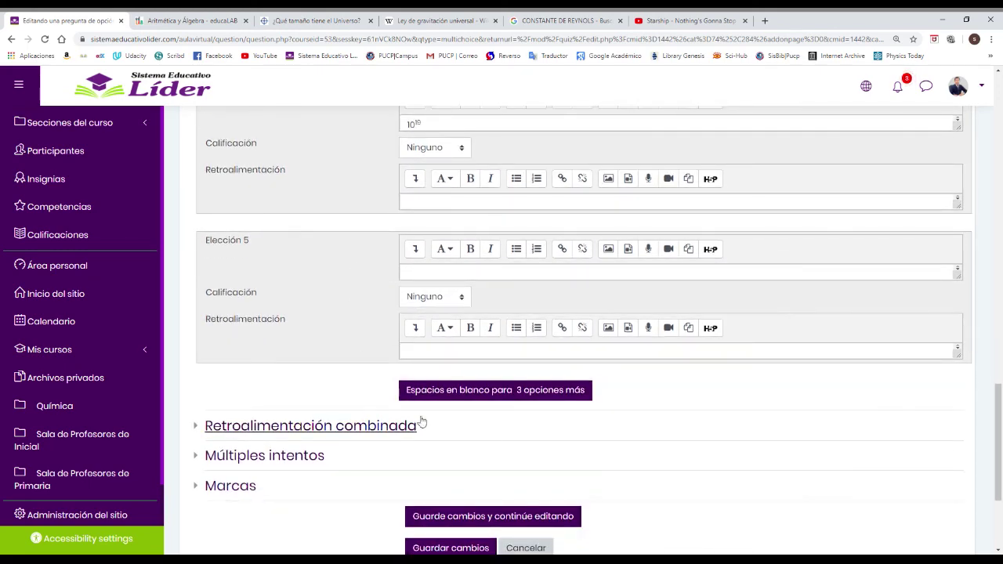
{"action": "scroll", "coordinate": [418, 421], "scroll_direction": "down", "scroll_amount": 2}
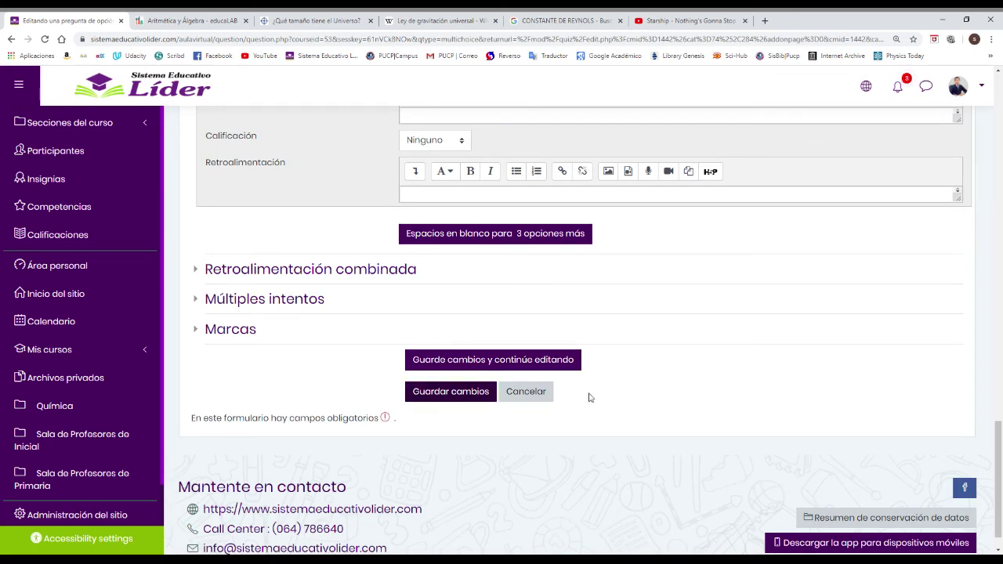
{"action": "left_click_drag", "start_coordinate": [999, 478], "coordinate": [1001, 195]}
{"action": "scroll", "coordinate": [813, 316], "scroll_direction": "up", "scroll_amount": 2}
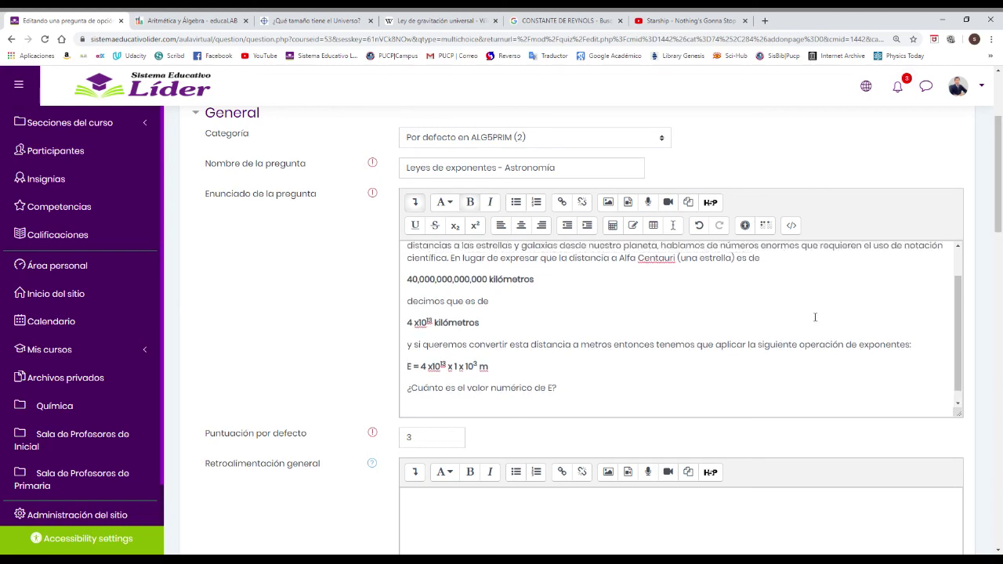
{"action": "left_click", "coordinate": [807, 276]}
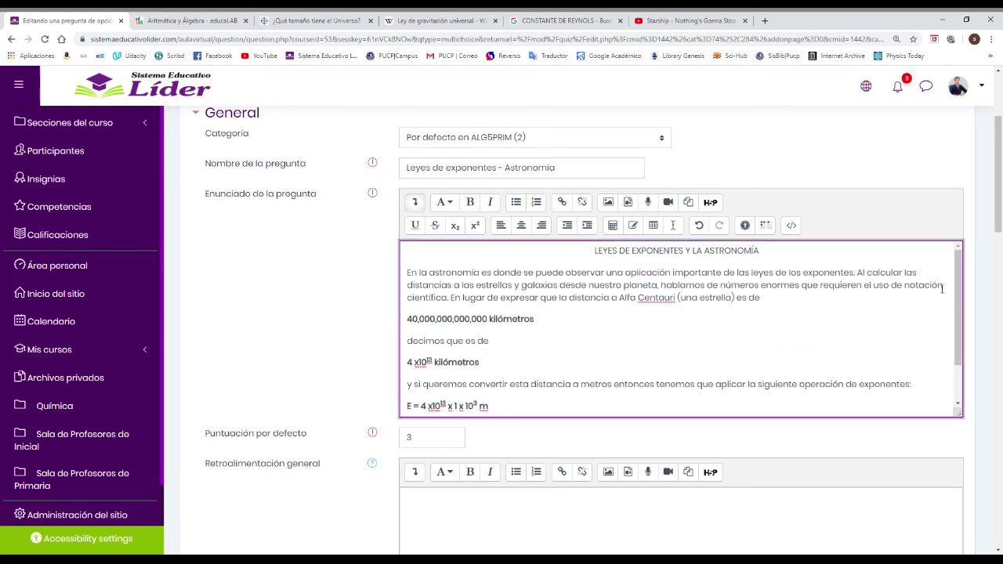
{"action": "left_click_drag", "start_coordinate": [1001, 198], "coordinate": [1001, 472]}
{"action": "left_click", "coordinate": [462, 514]}
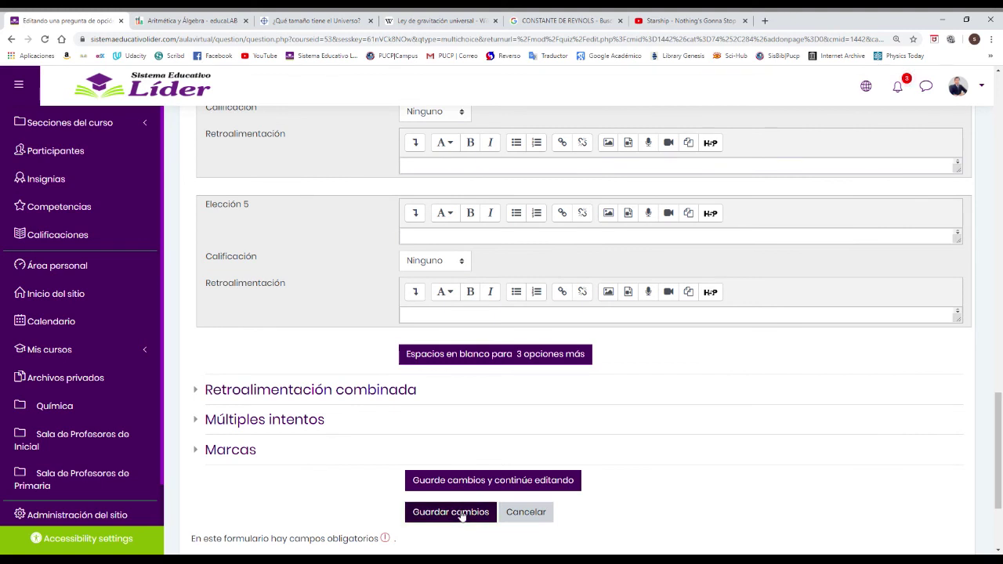